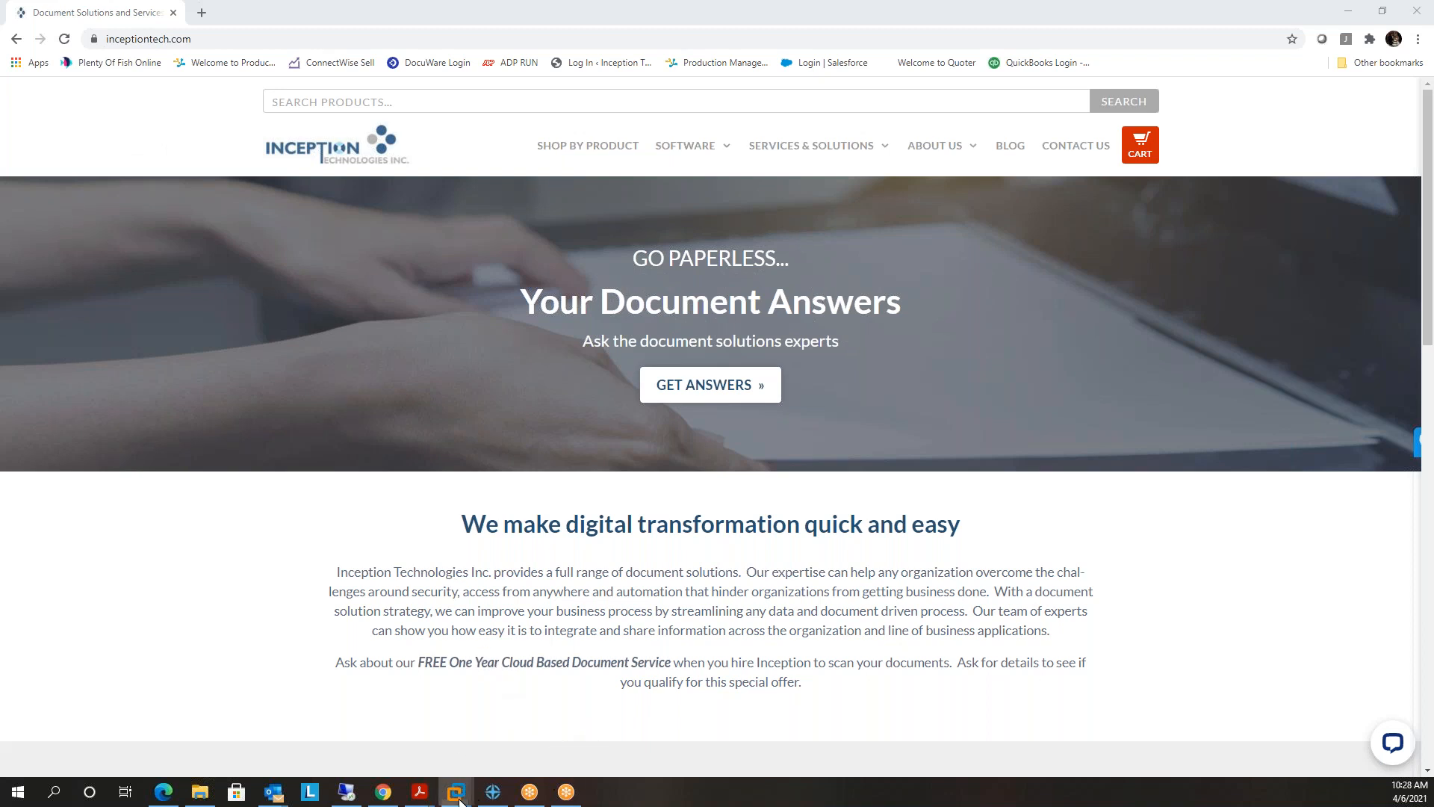
# Switch to the City of Nashua virtual machine and show the Pre-Application Grant Review Form in a maximized browser window.
pyautogui.moveTo(457, 792)
pyautogui.click(34, 728)
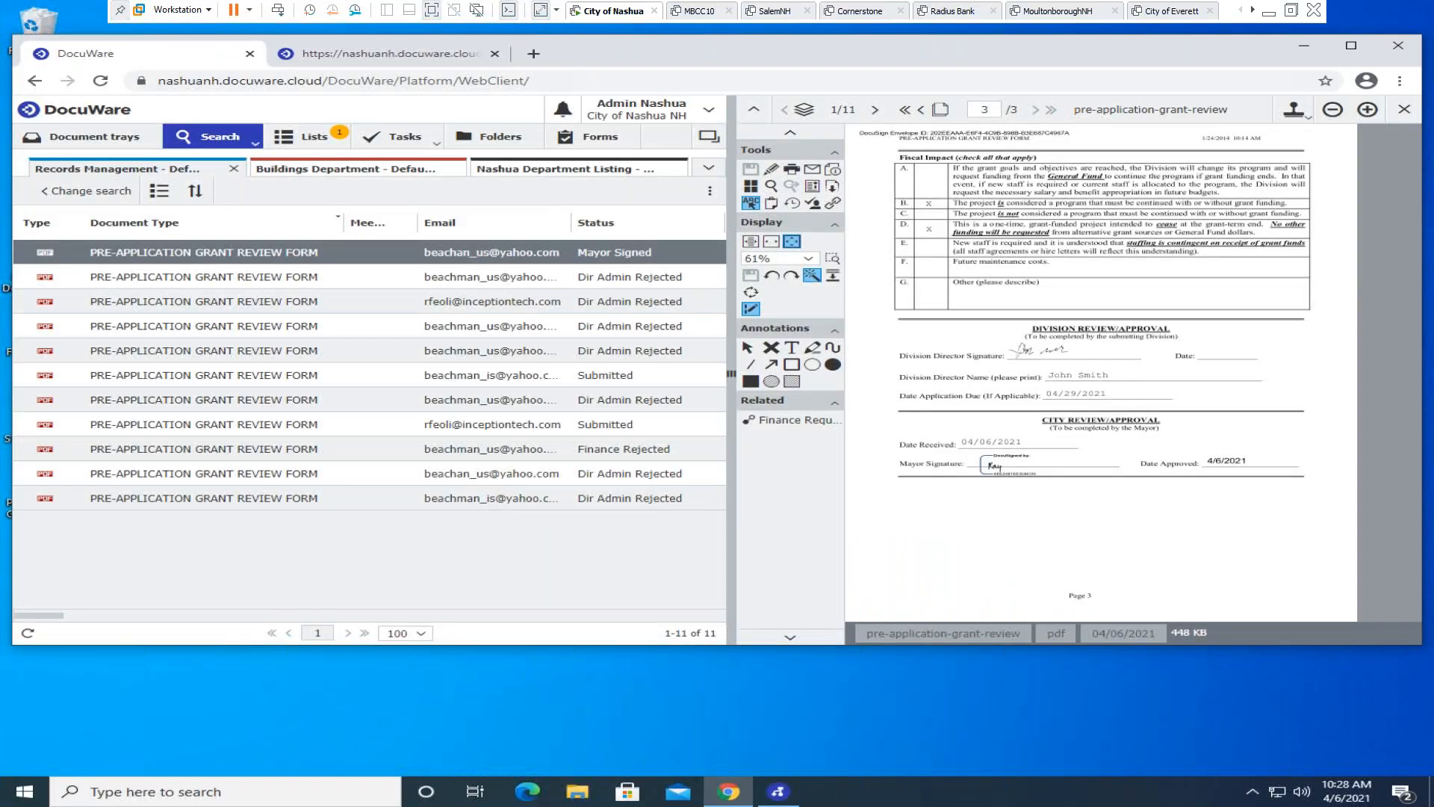
pyautogui.click(410, 55)
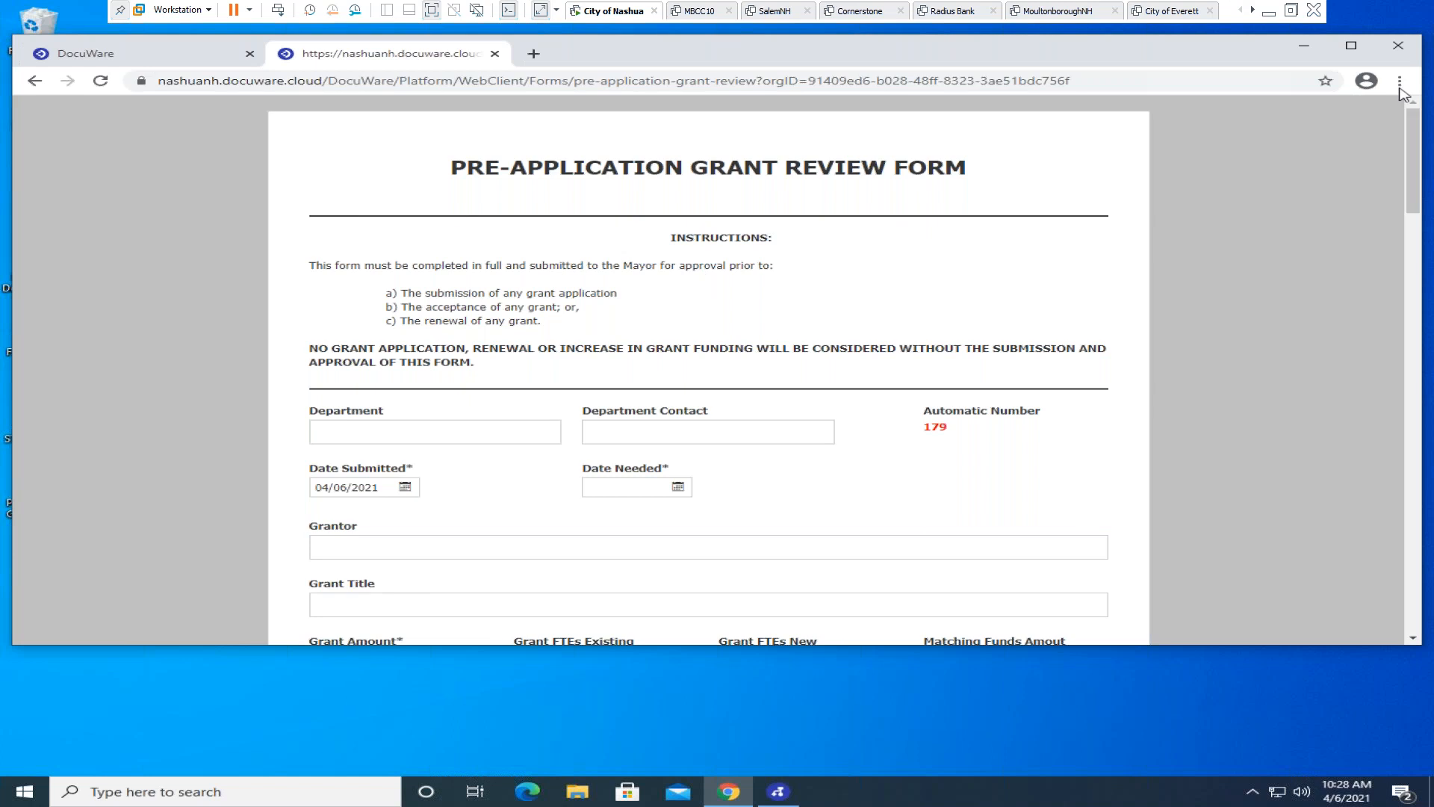
pyautogui.click(1350, 45)
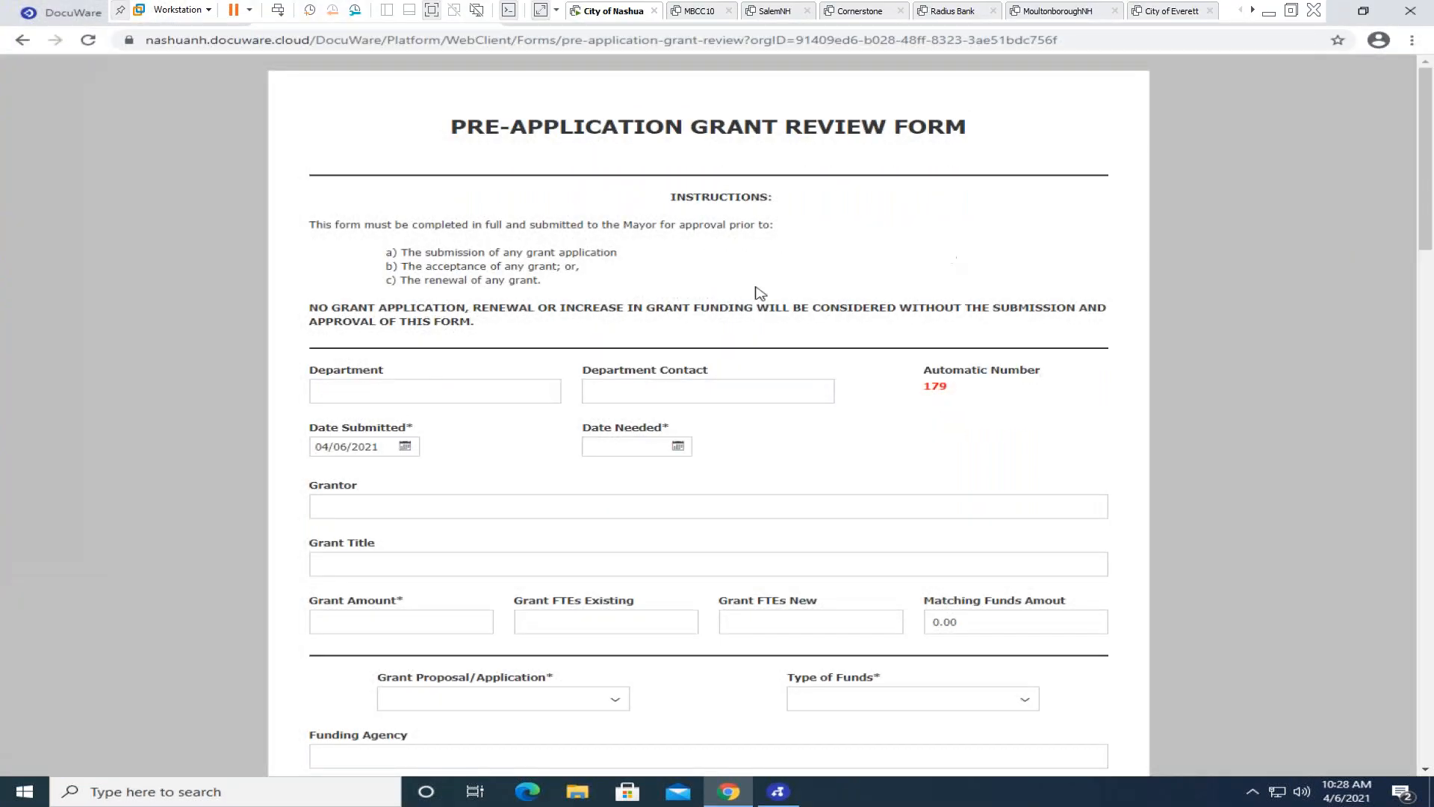
# Enter Test Dept as the department and fill in the department contact's full name.
pyautogui.click(489, 385)
pyautogui.write('Test Dept')
pyautogui.press('Tab')
pyautogui.write('Jon')
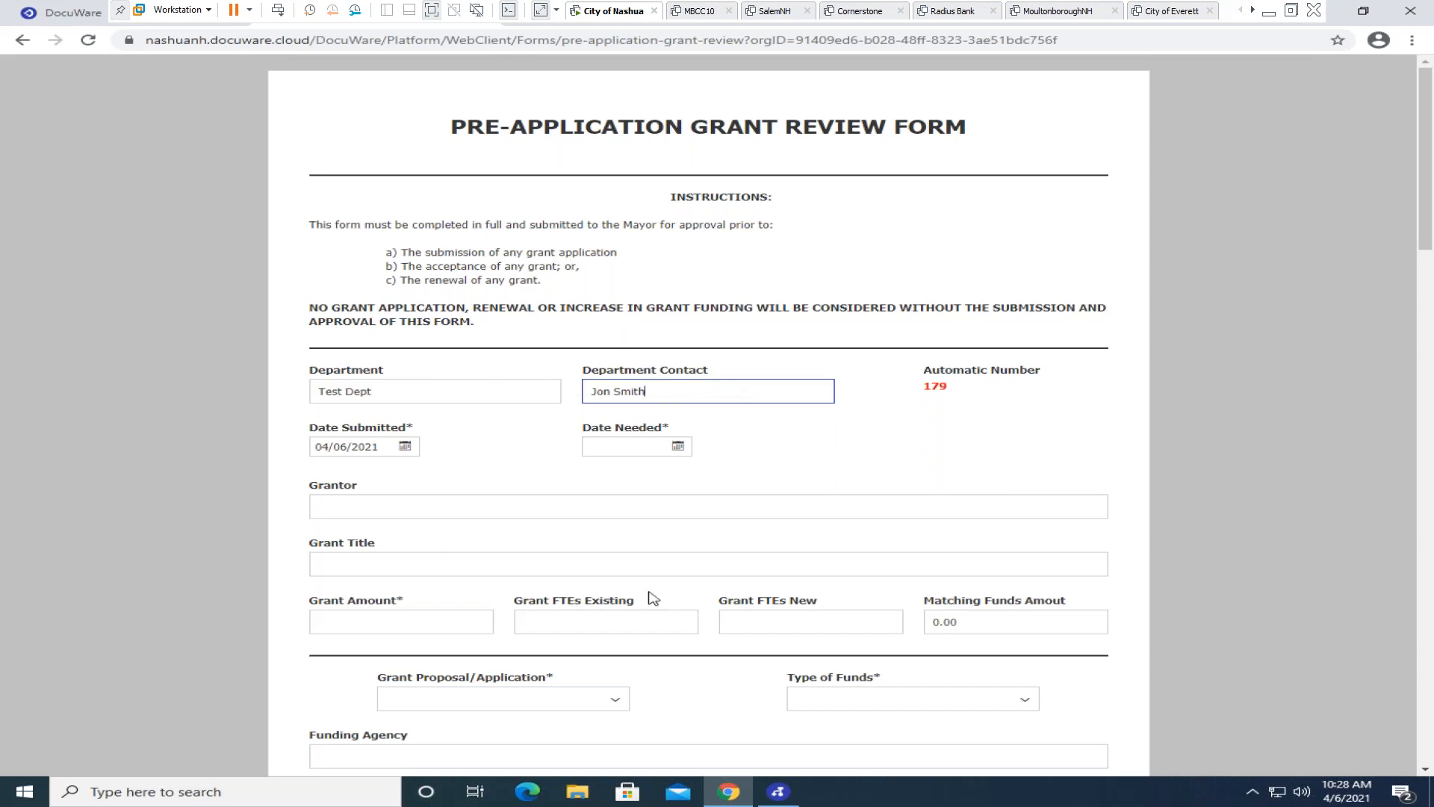
# Set the Date Needed to 04/30/2021 and the Grant Amount to 500.
pyautogui.click(677, 448)
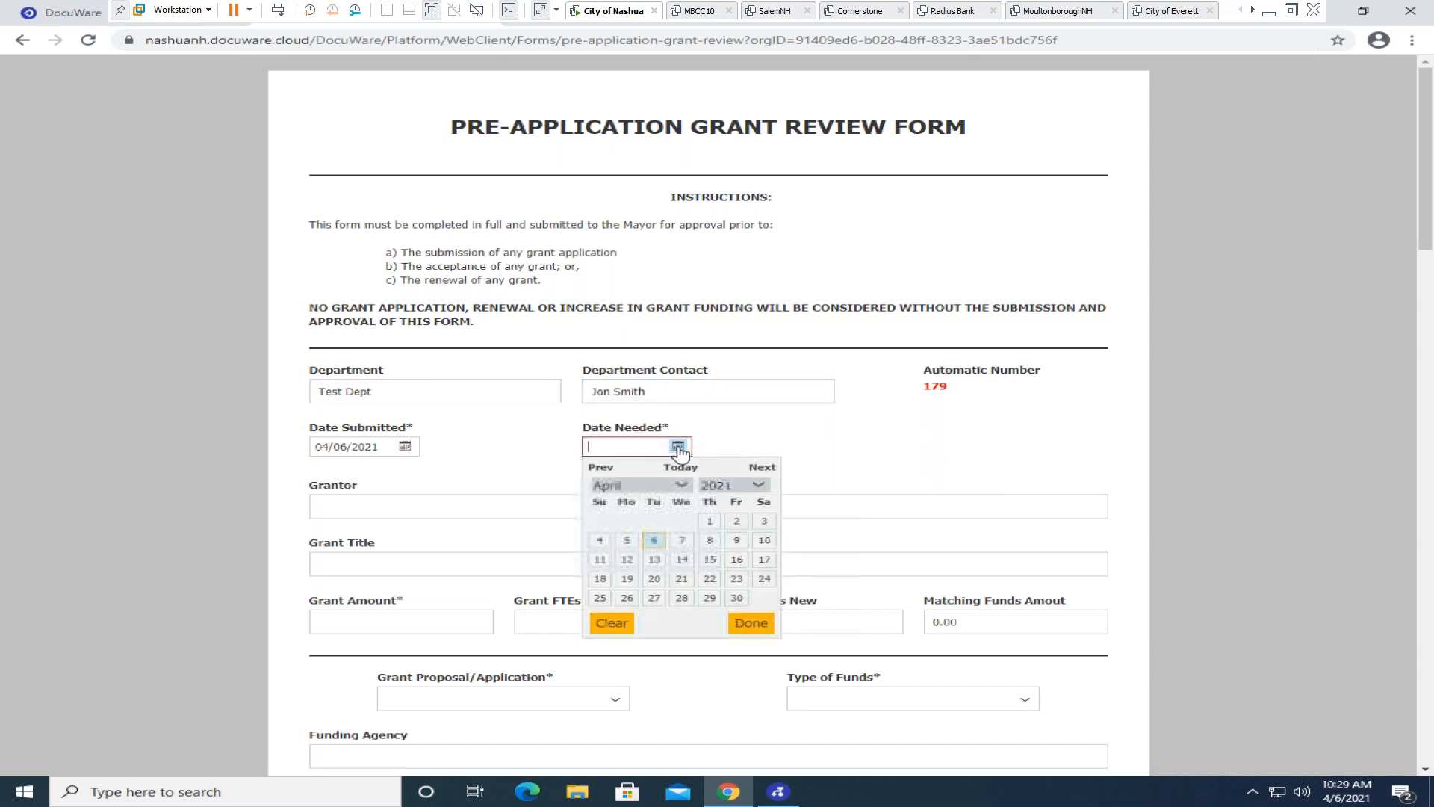
pyautogui.click(738, 601)
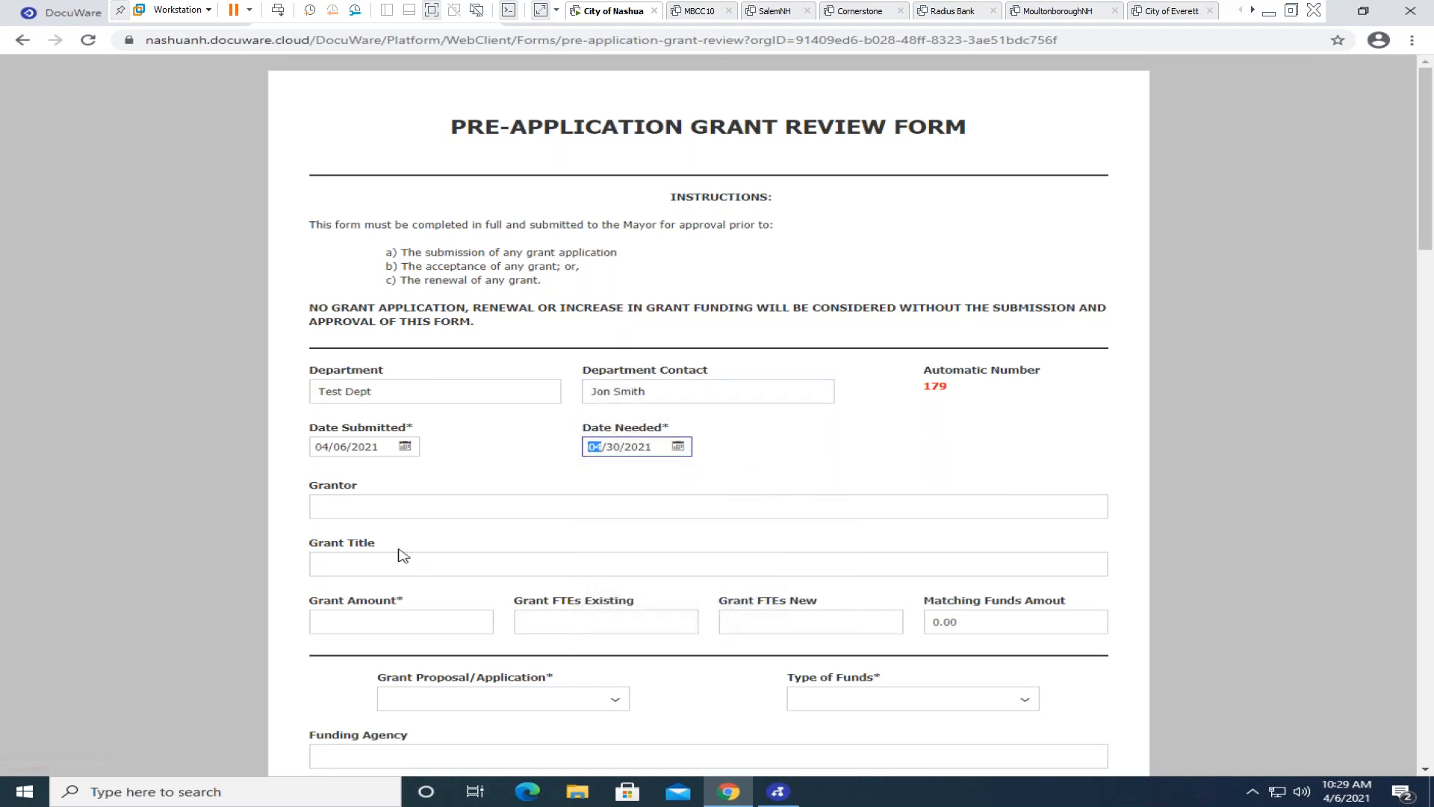
pyautogui.click(369, 618)
pyautogui.write('500')
pyautogui.click(928, 632)
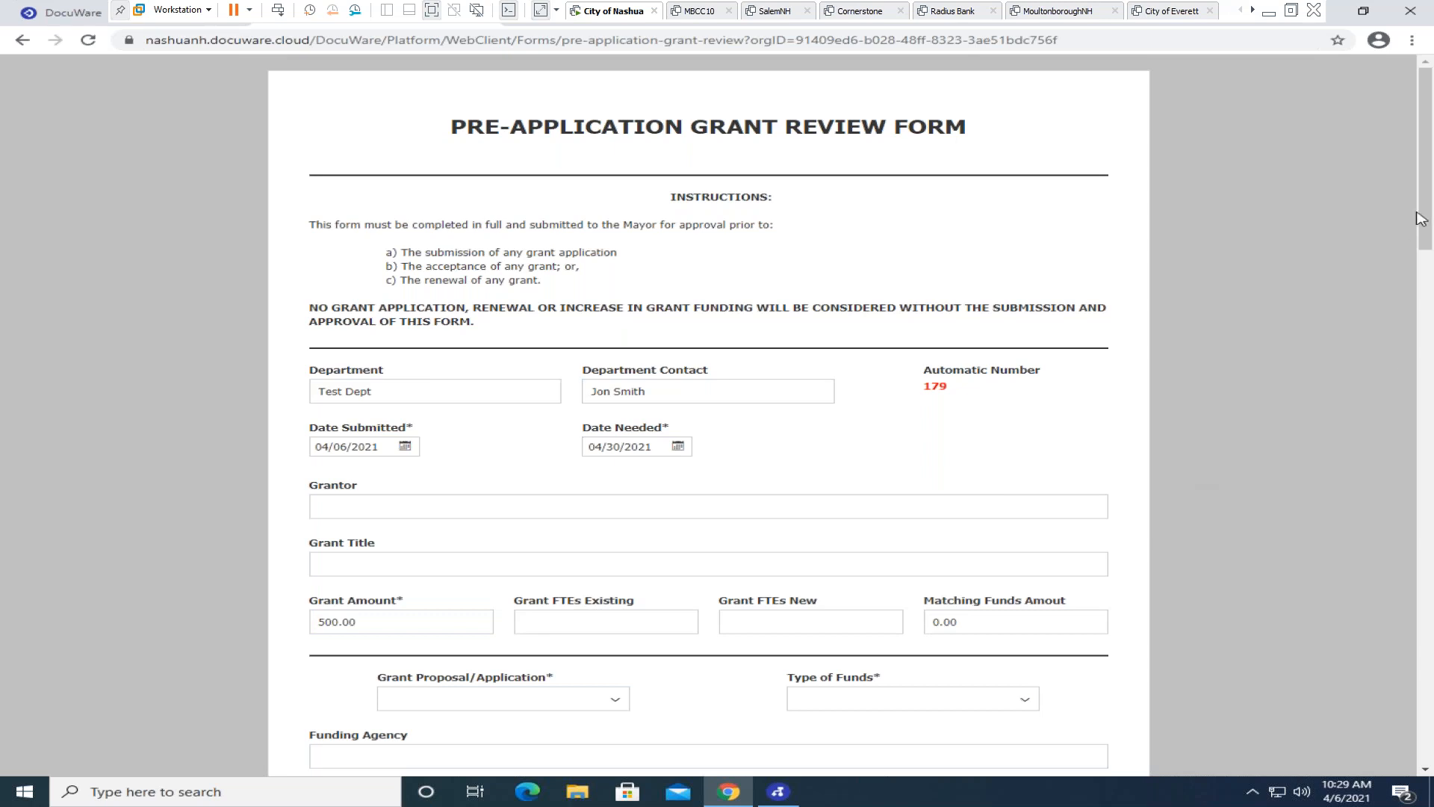
# Choose Annual Grant as the grant proposal/application and Federal as the type of funds.
pyautogui.moveTo(1424, 217); pyautogui.dragTo(1280, 275)
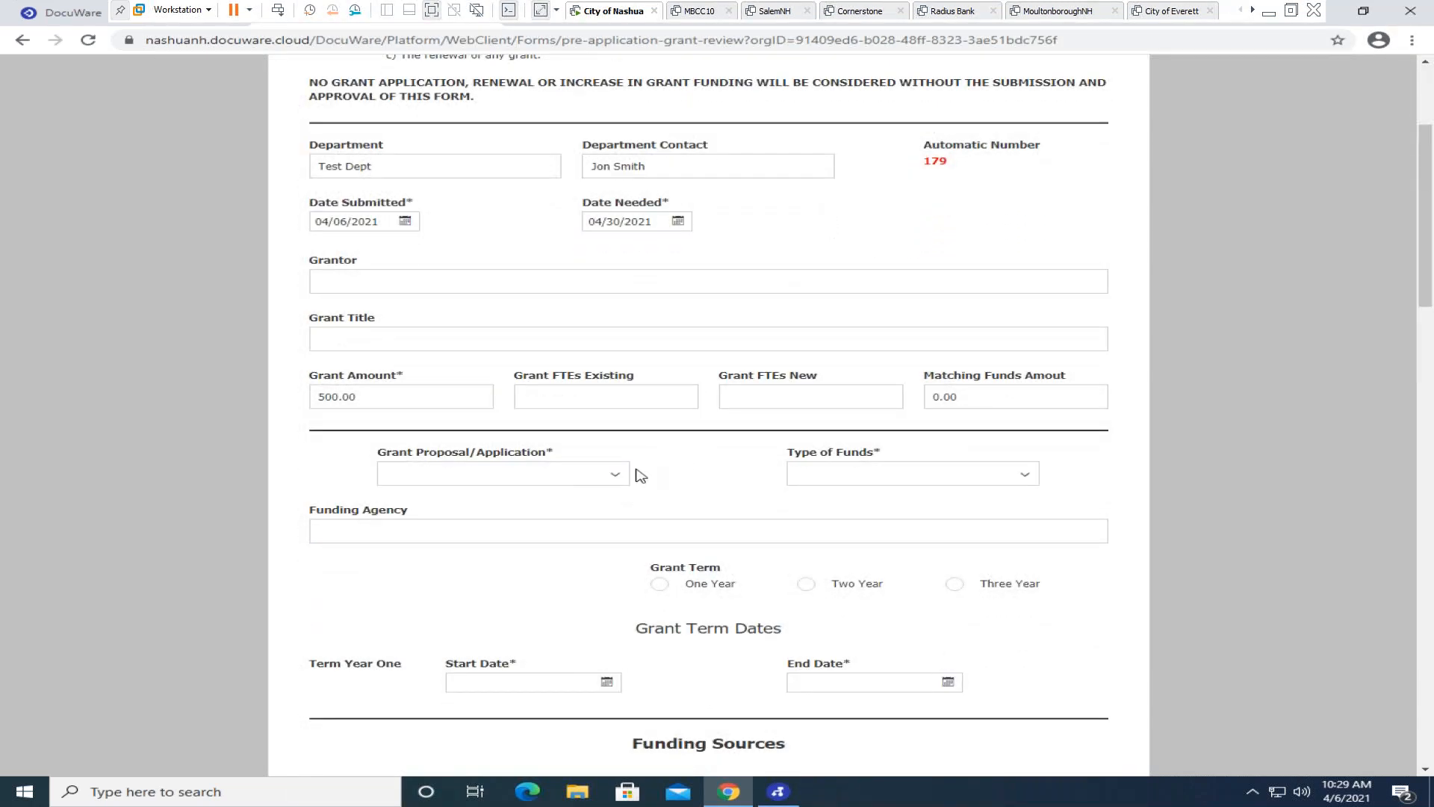
pyautogui.click(617, 474)
pyautogui.click(471, 517)
pyautogui.click(1025, 474)
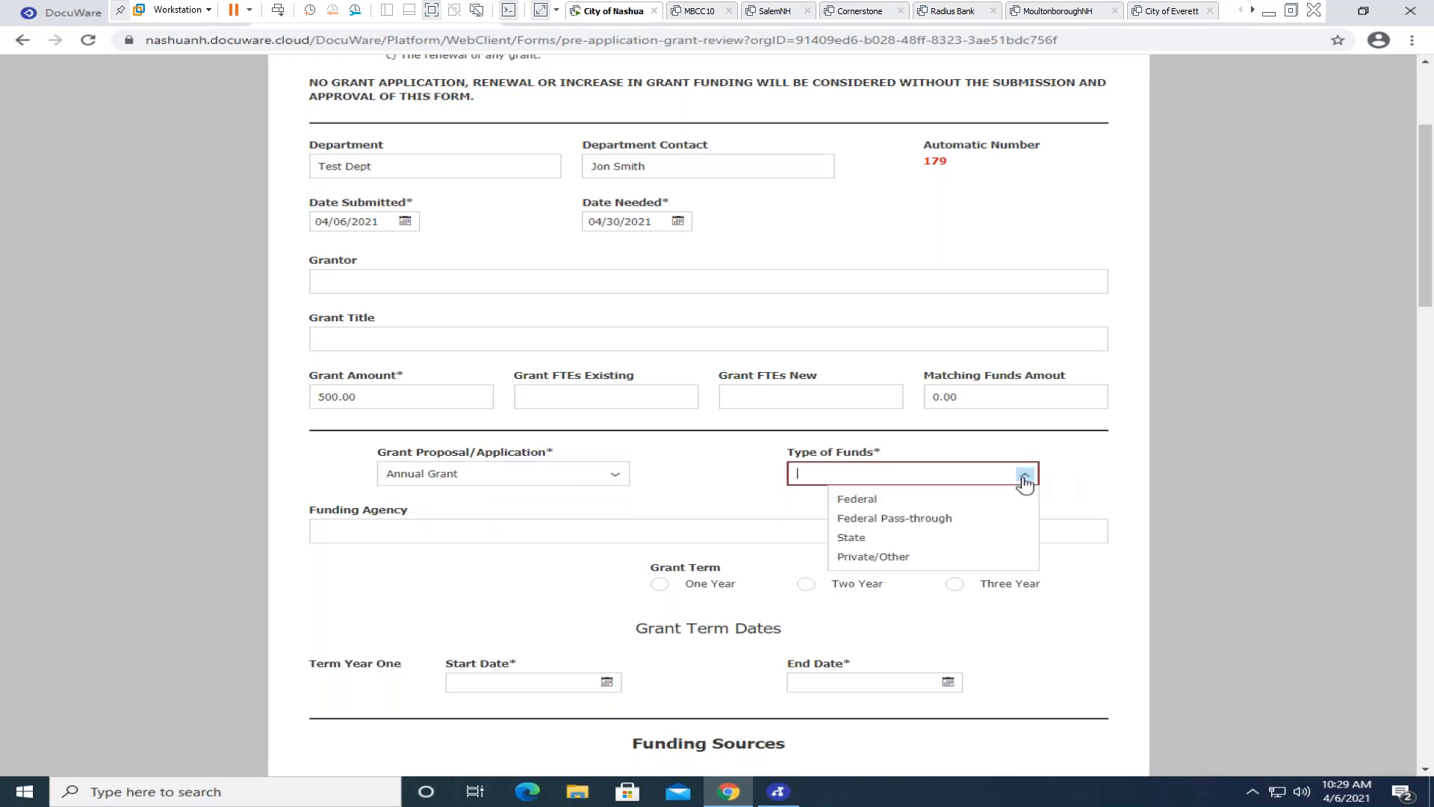
pyautogui.click(864, 507)
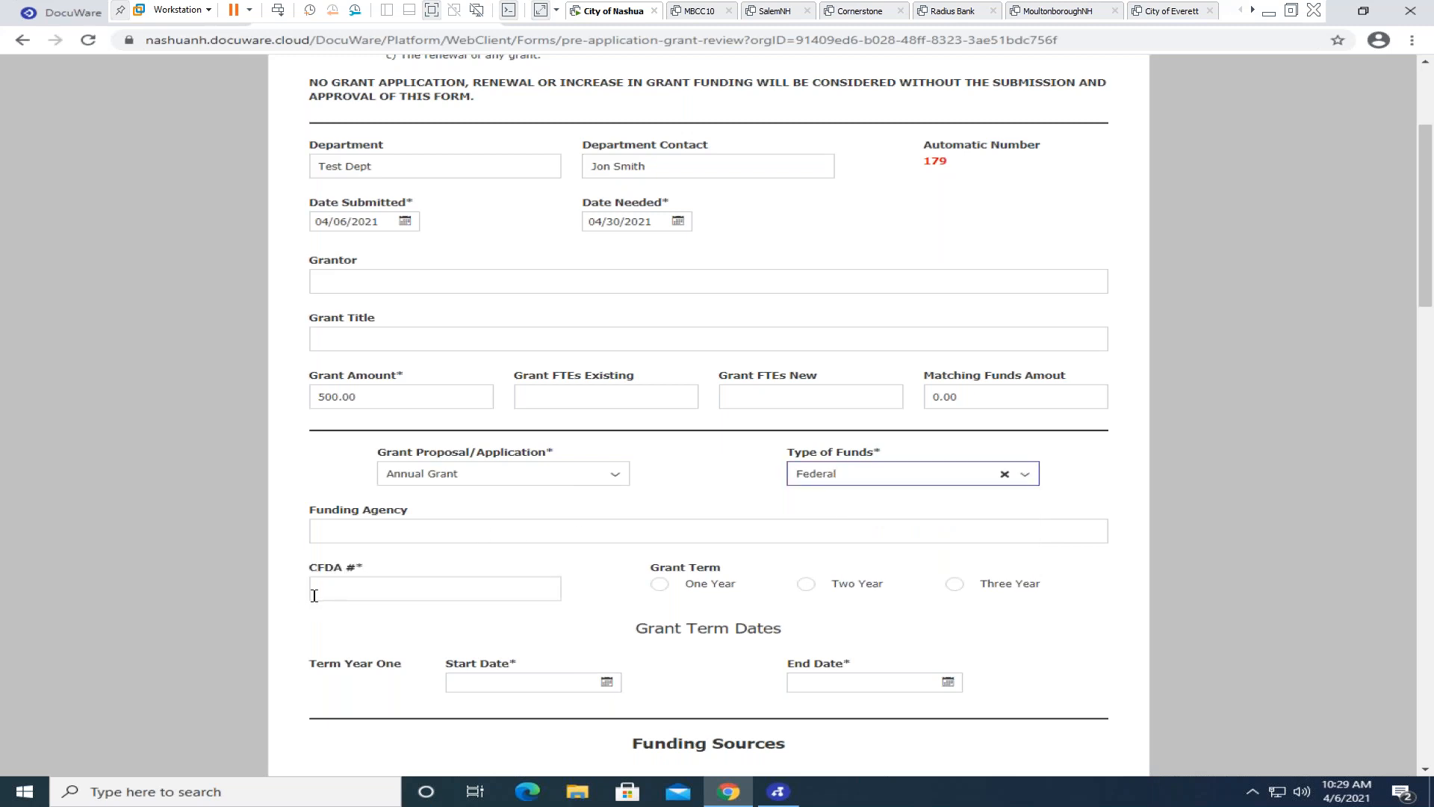
# Enter 32423 as the CFDA number of the federal grant.
pyautogui.click(351, 594)
pyautogui.write(';alkjsdfa;lk')
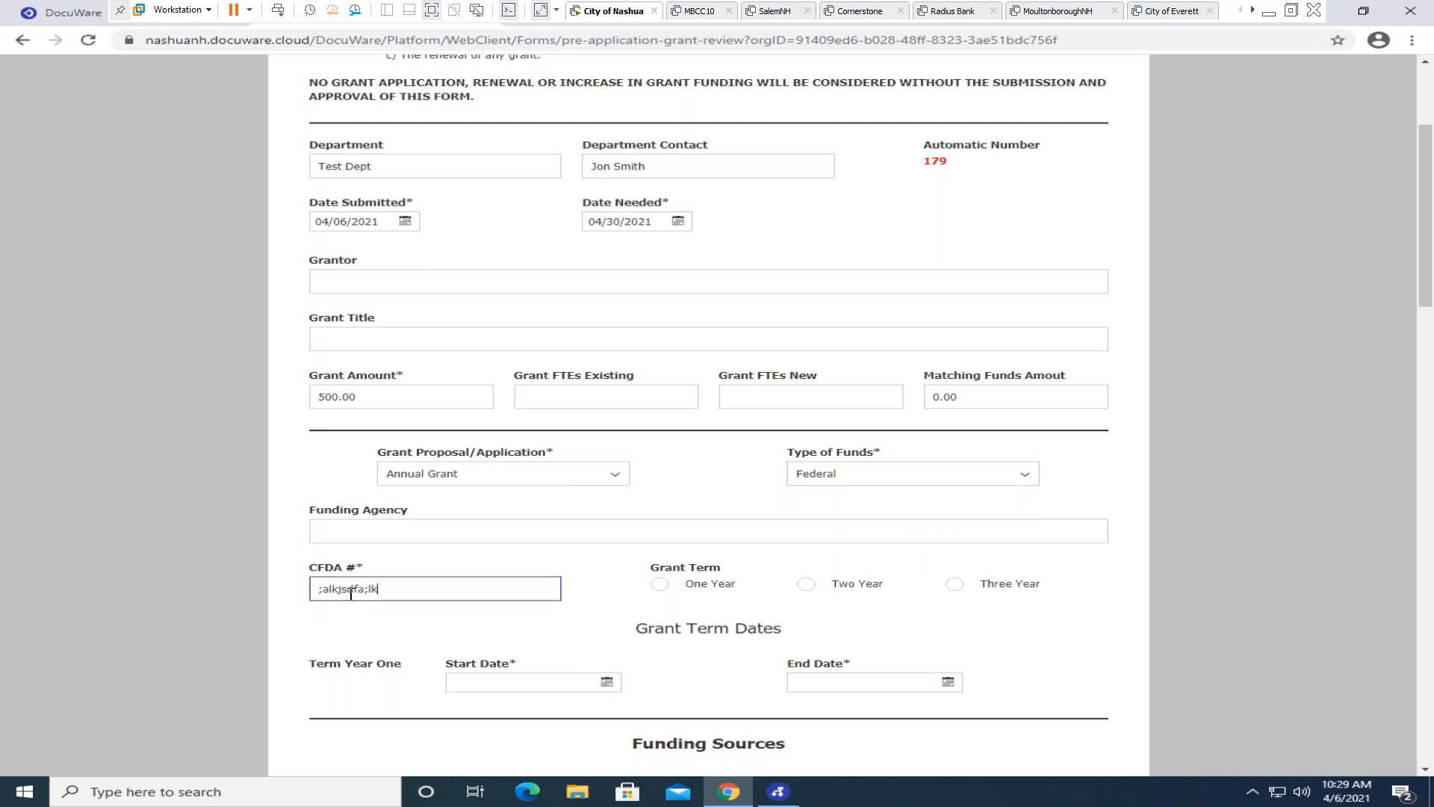
pyautogui.press('BackSpace')
pyautogui.press('BackSpace')
pyautogui.press('BackSpace')
pyautogui.press('BackSpace')
pyautogui.press('BackSpace')
pyautogui.press('BackSpace')
pyautogui.press('BackSpace')
pyautogui.press('BackSpace')
pyautogui.press('BackSpace')
pyautogui.write('32423')
# Try the Two Year grant term and look over the term date and funding source fields.
pyautogui.scroll(-4, 1429, 222)
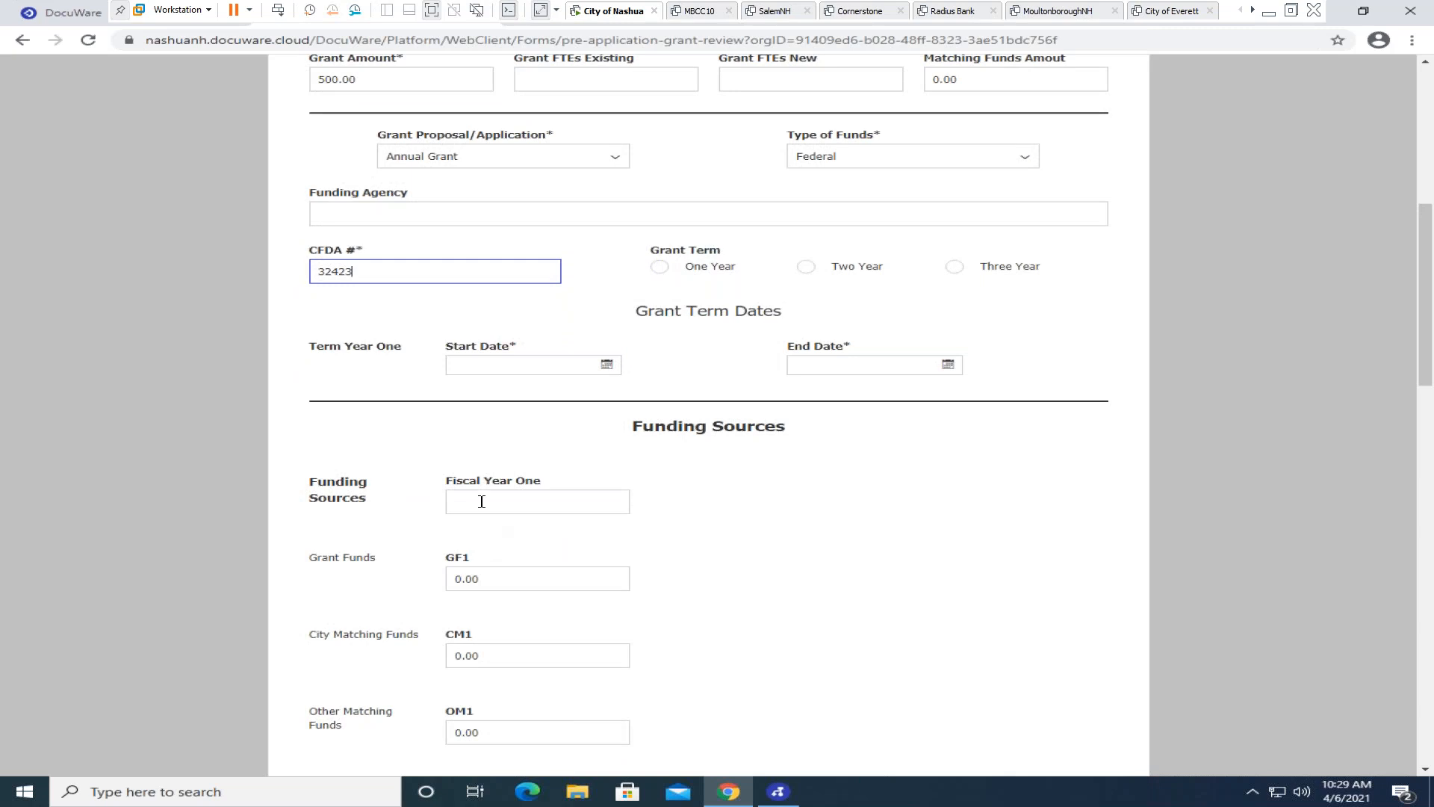
pyautogui.click(806, 269)
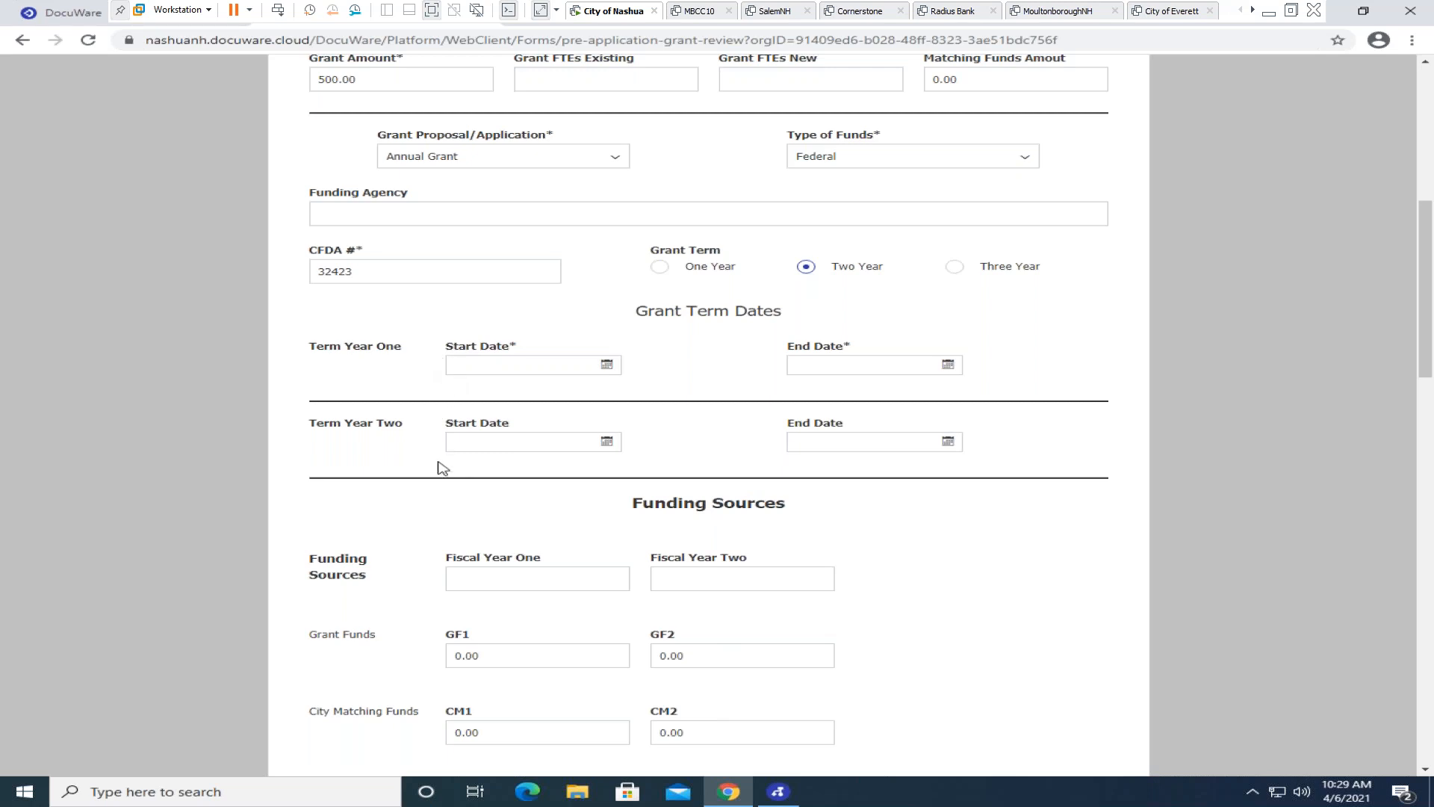
pyautogui.scroll(-4, 782, 571)
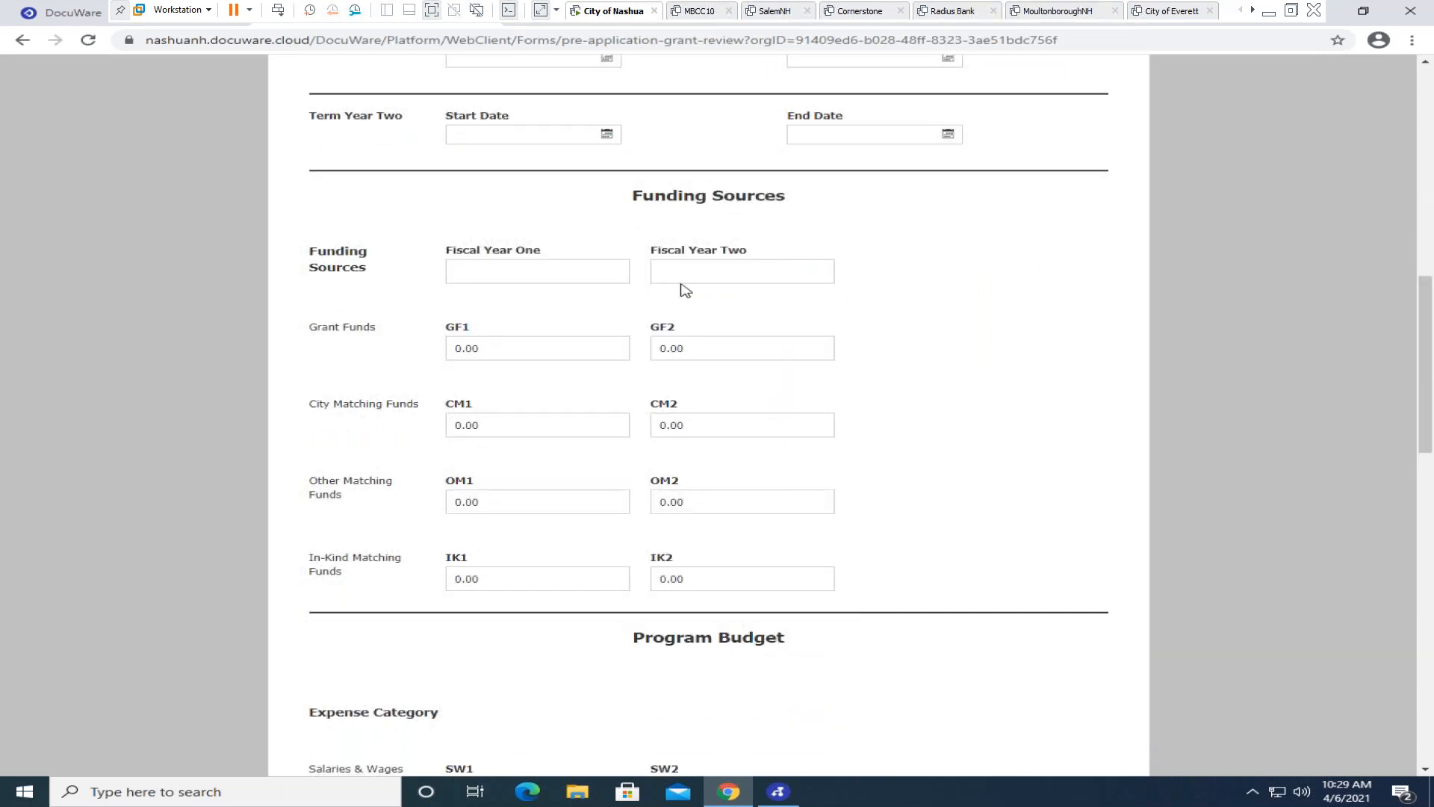
pyautogui.scroll(6, 745, 247)
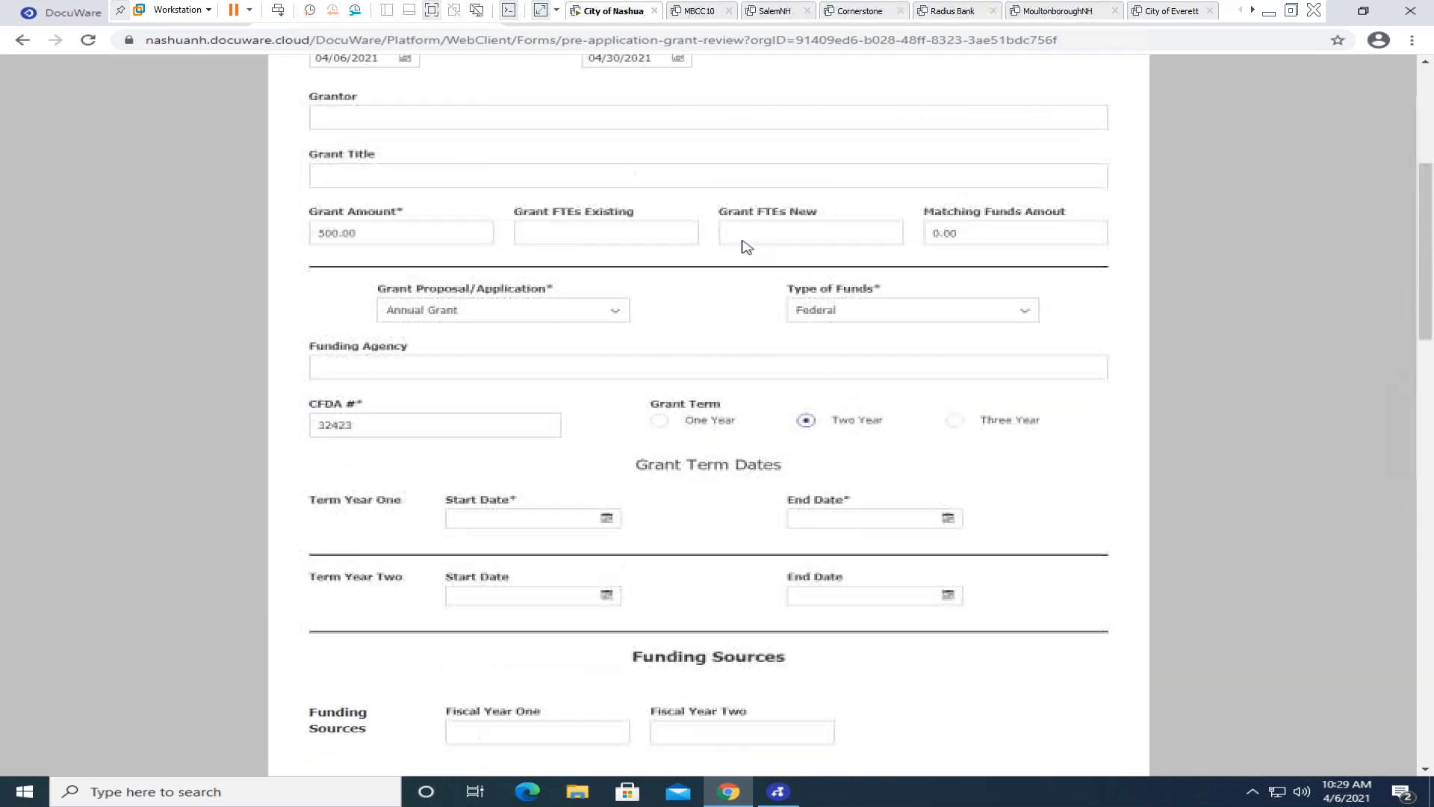
# Set the grant term to Three Year and enter term year one dates from 04/01/2021 to 04/30/2021.
pyautogui.click(956, 423)
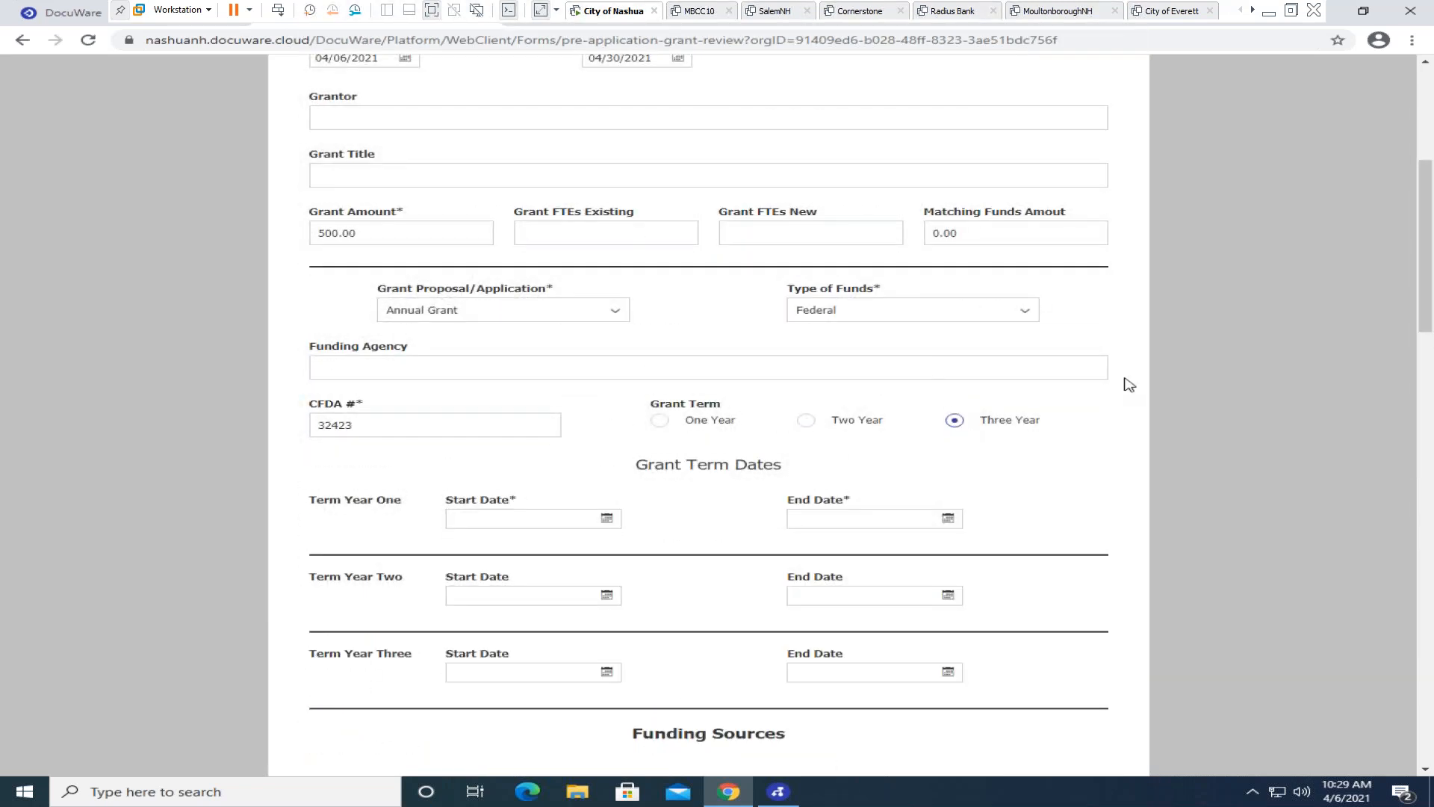
pyautogui.moveTo(1430, 271); pyautogui.dragTo(1433, 346)
pyautogui.click(607, 212)
pyautogui.click(572, 285)
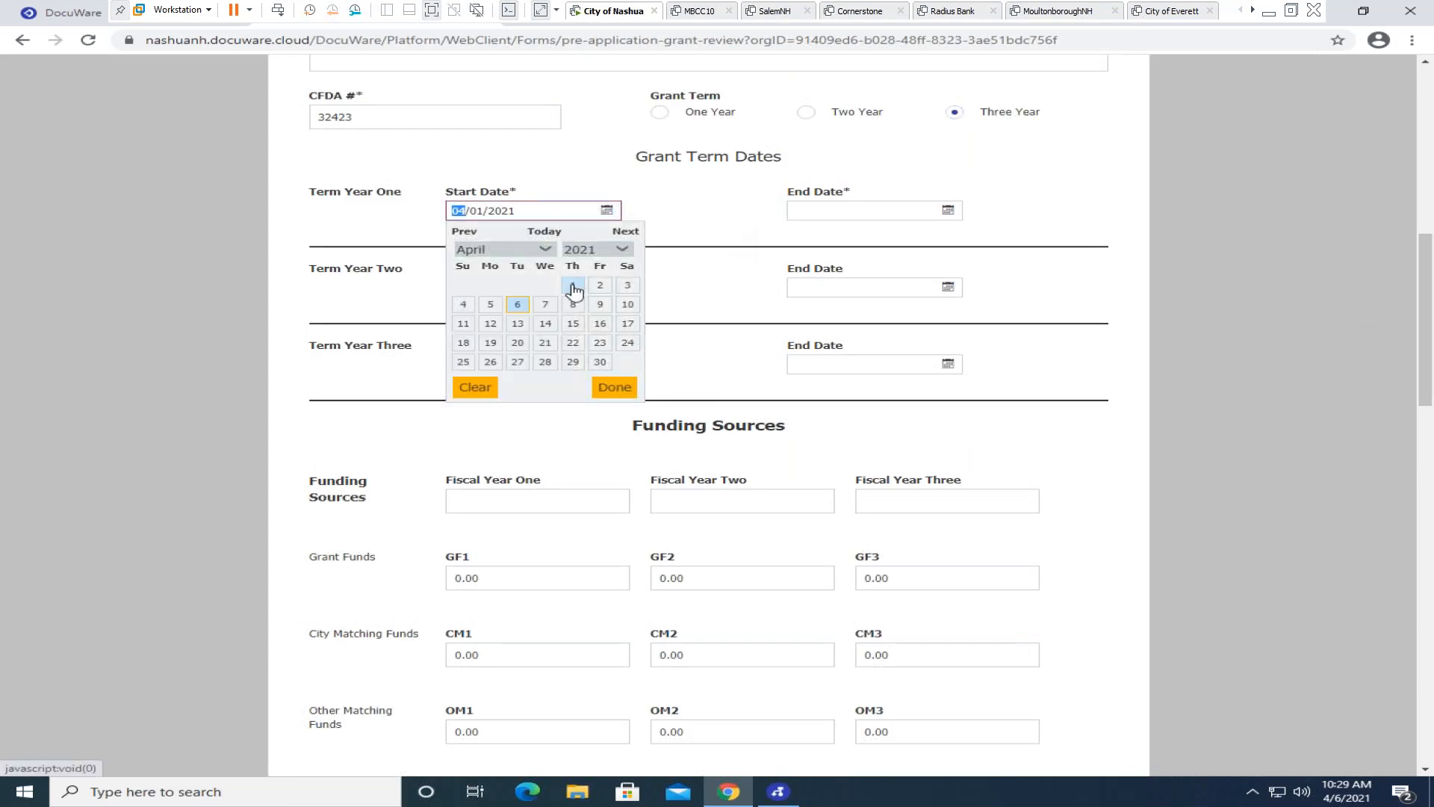
pyautogui.click(948, 210)
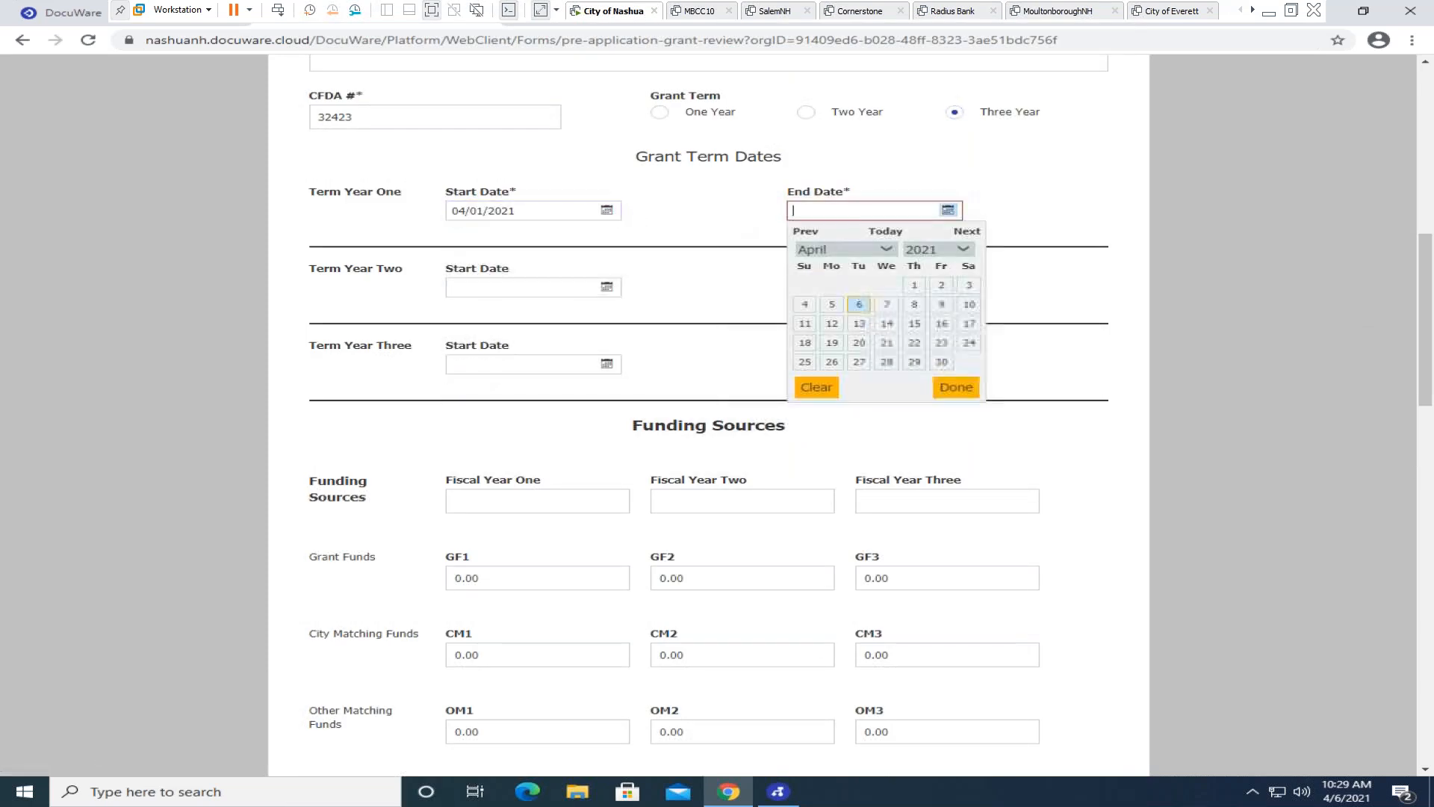
pyautogui.click(942, 362)
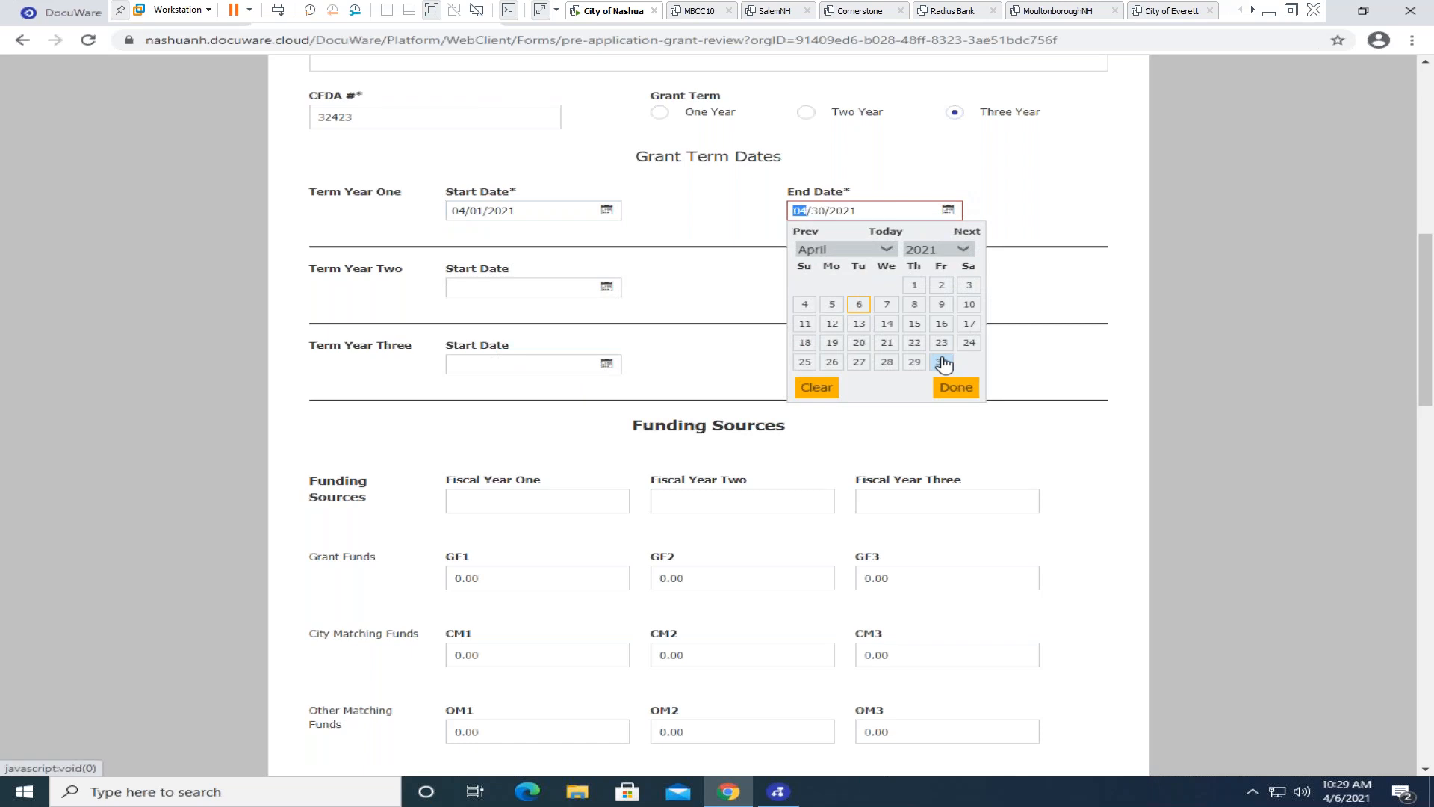
# Set the term year two dates from 05/01/2021 to 05/31/2021.
pyautogui.click(606, 289)
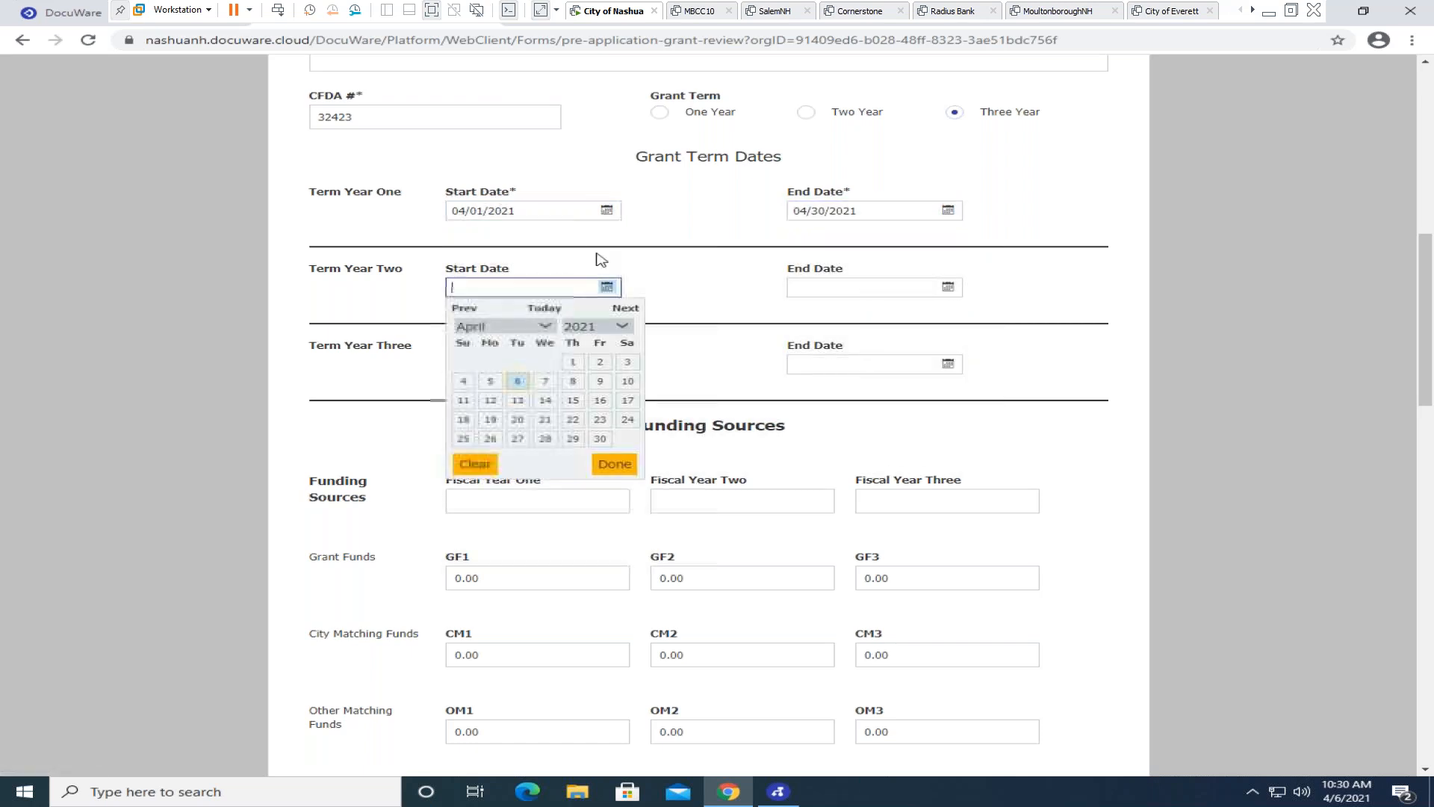
pyautogui.click(626, 308)
pyautogui.click(628, 362)
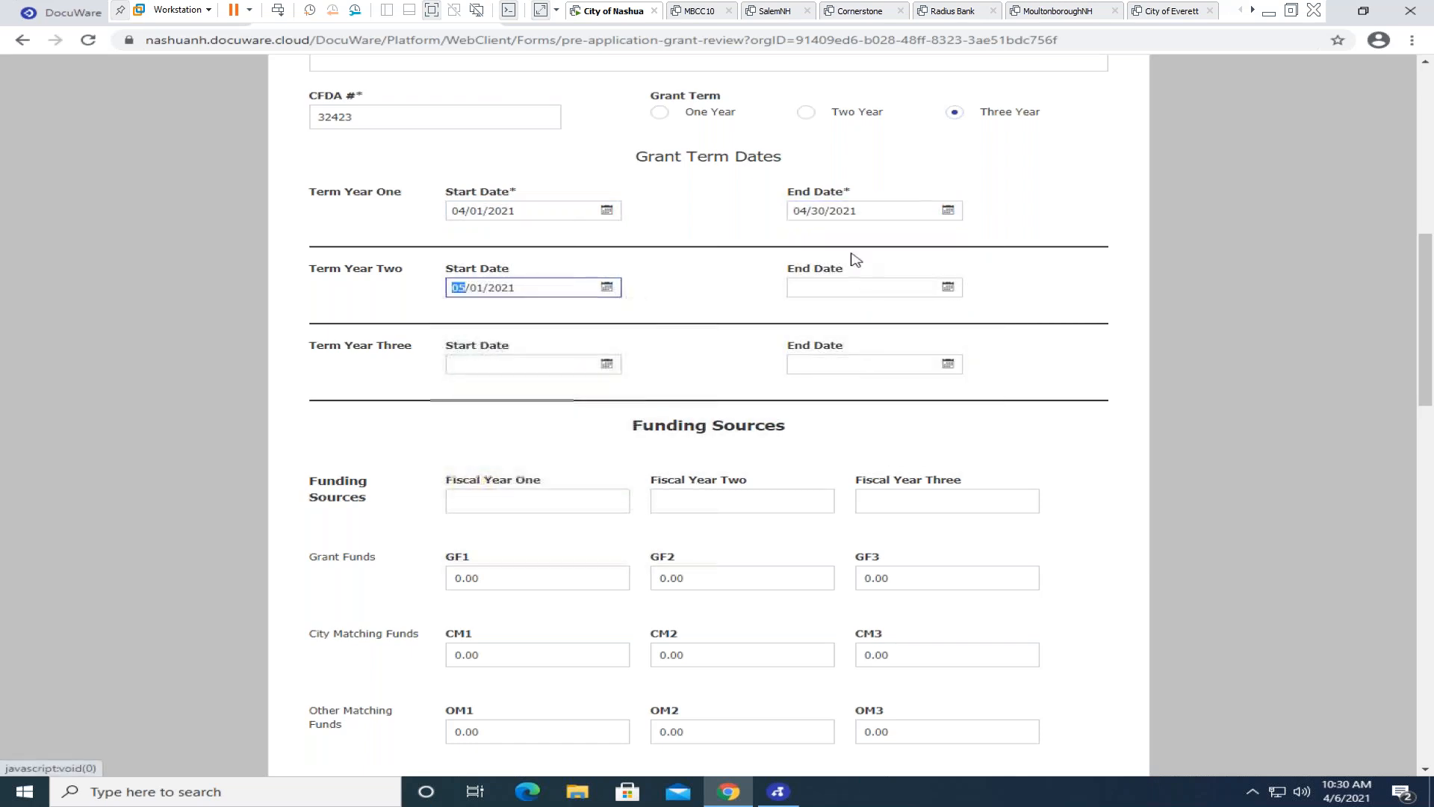
pyautogui.click(948, 287)
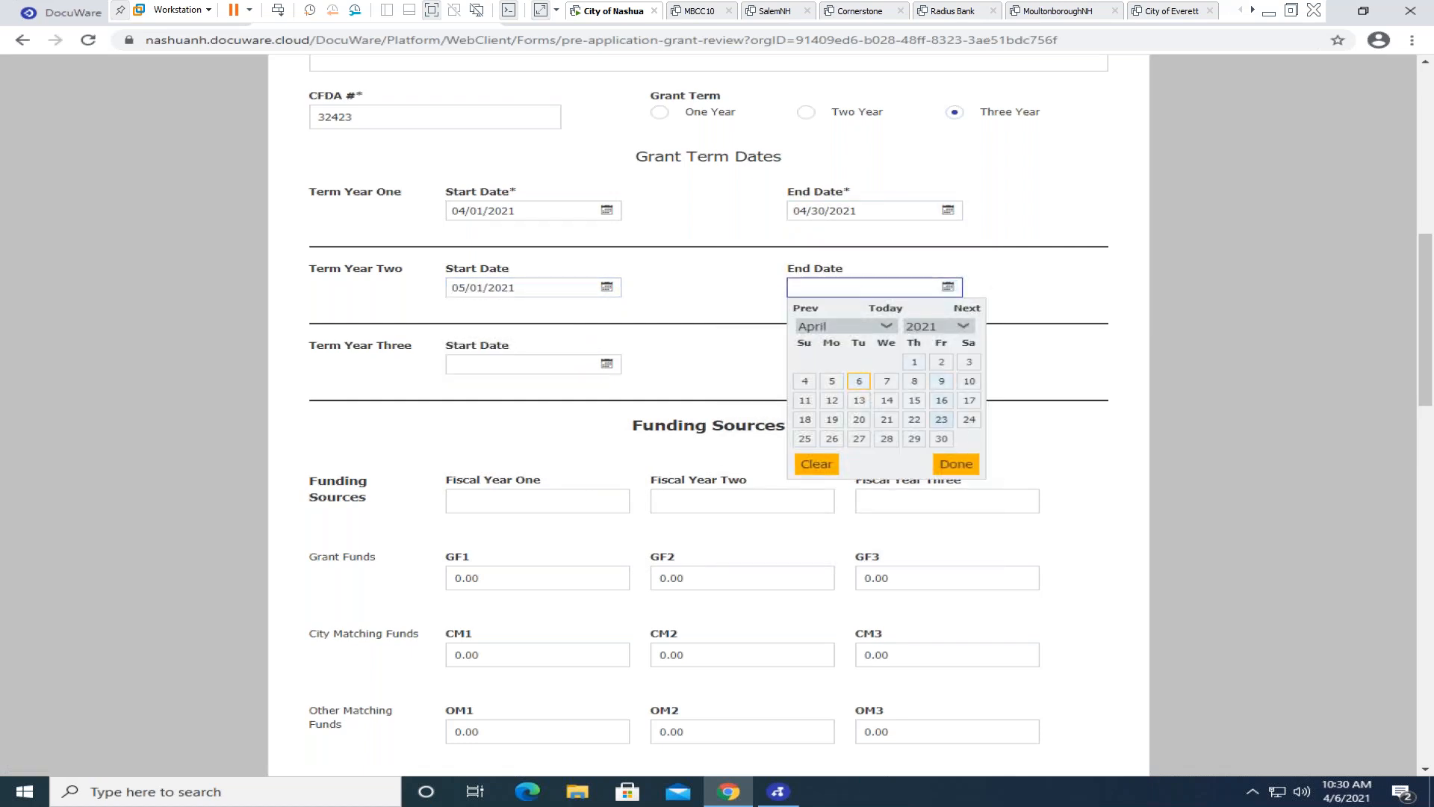
pyautogui.click(969, 308)
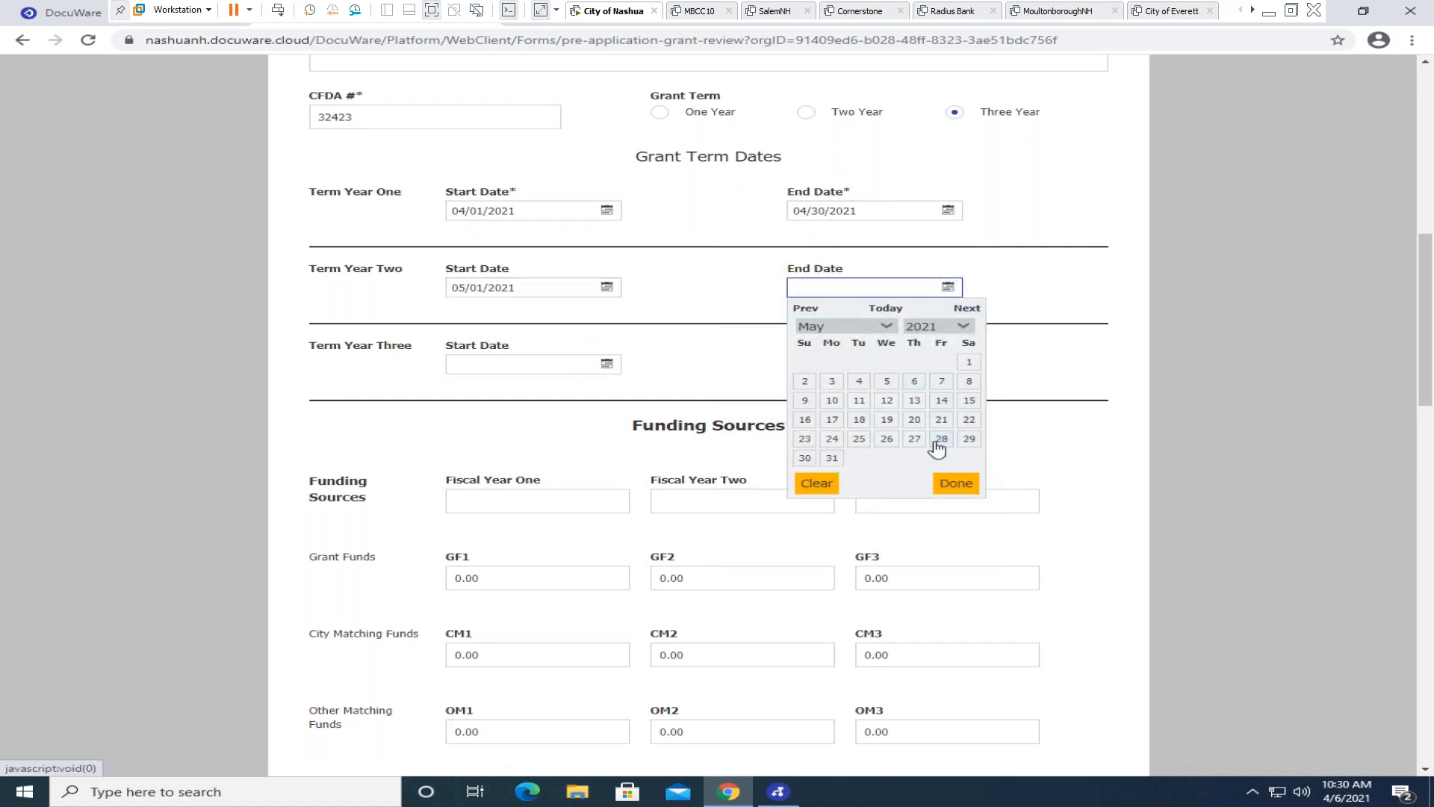
pyautogui.click(834, 458)
# Set the term year three dates from 06/01/2021 to 06/30/2021.
pyautogui.click(611, 365)
pyautogui.click(624, 384)
pyautogui.click(625, 386)
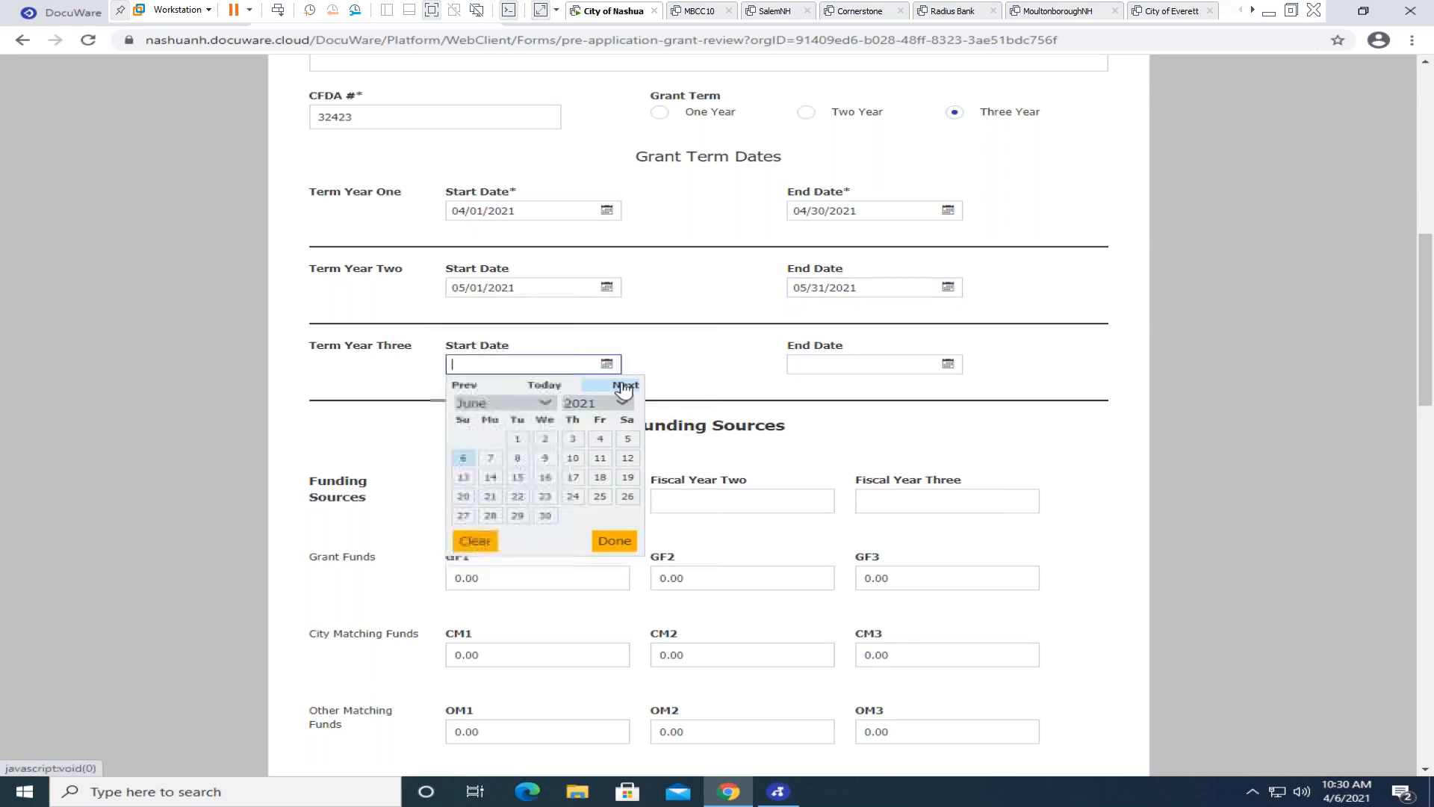
pyautogui.click(517, 439)
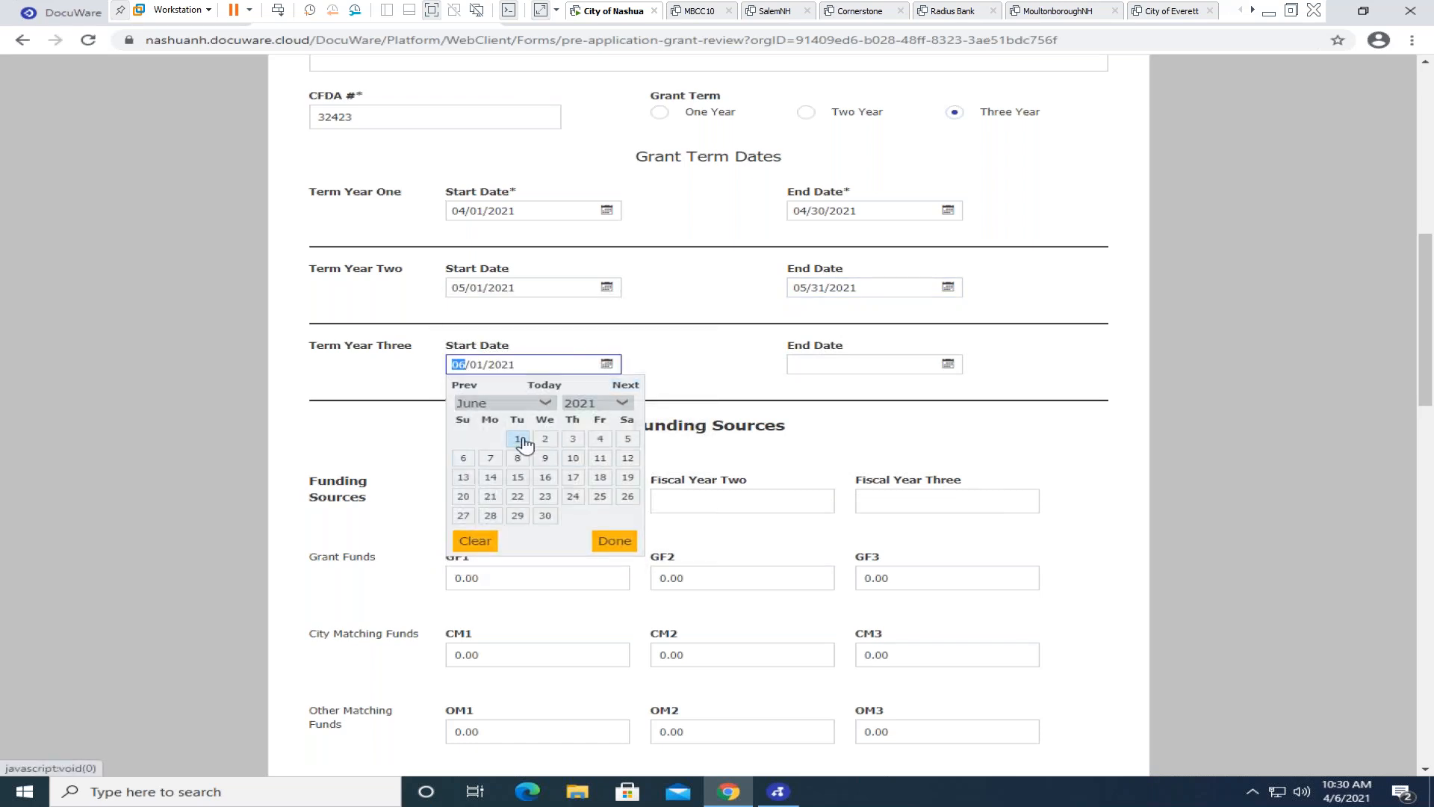
pyautogui.click(947, 364)
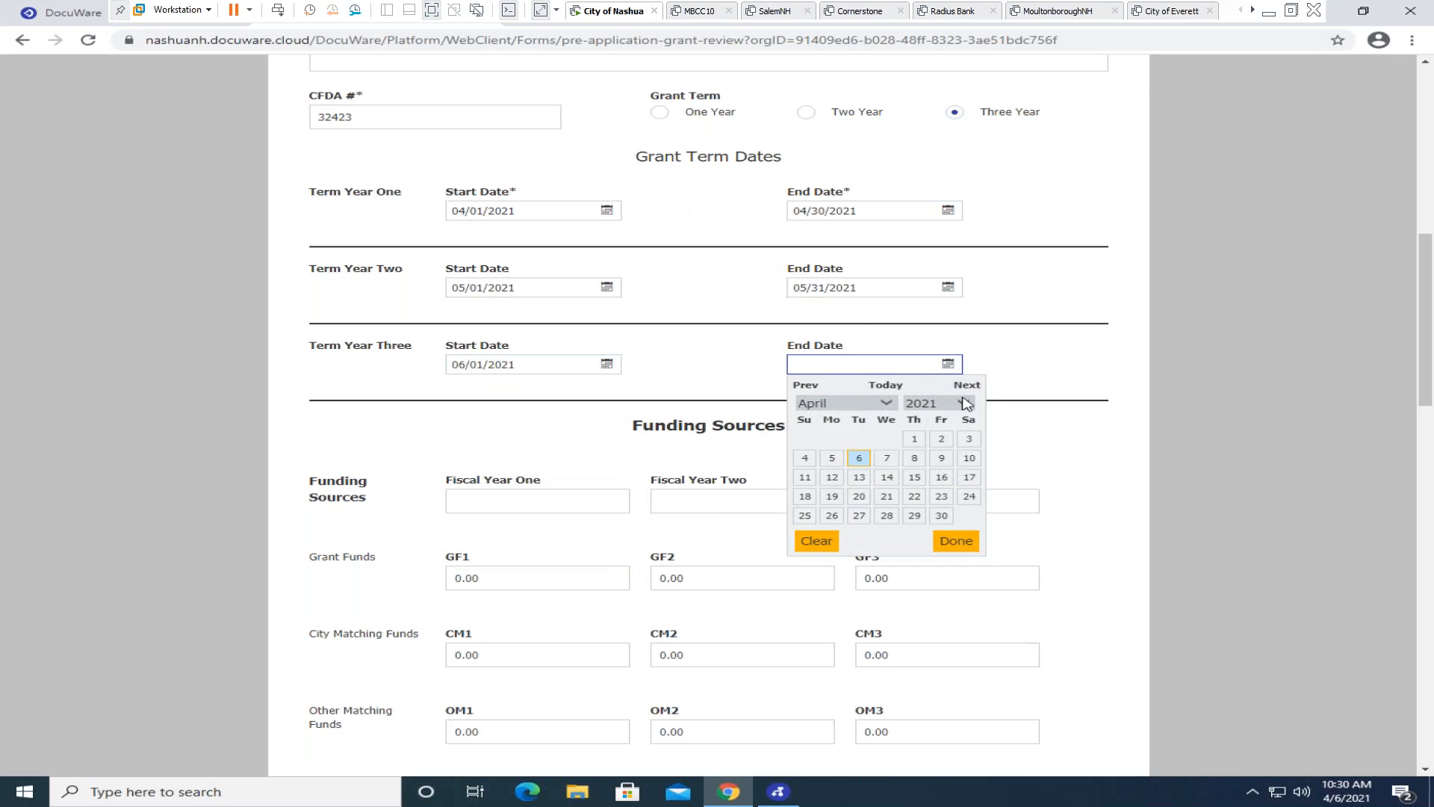
pyautogui.click(970, 395)
pyautogui.click(969, 396)
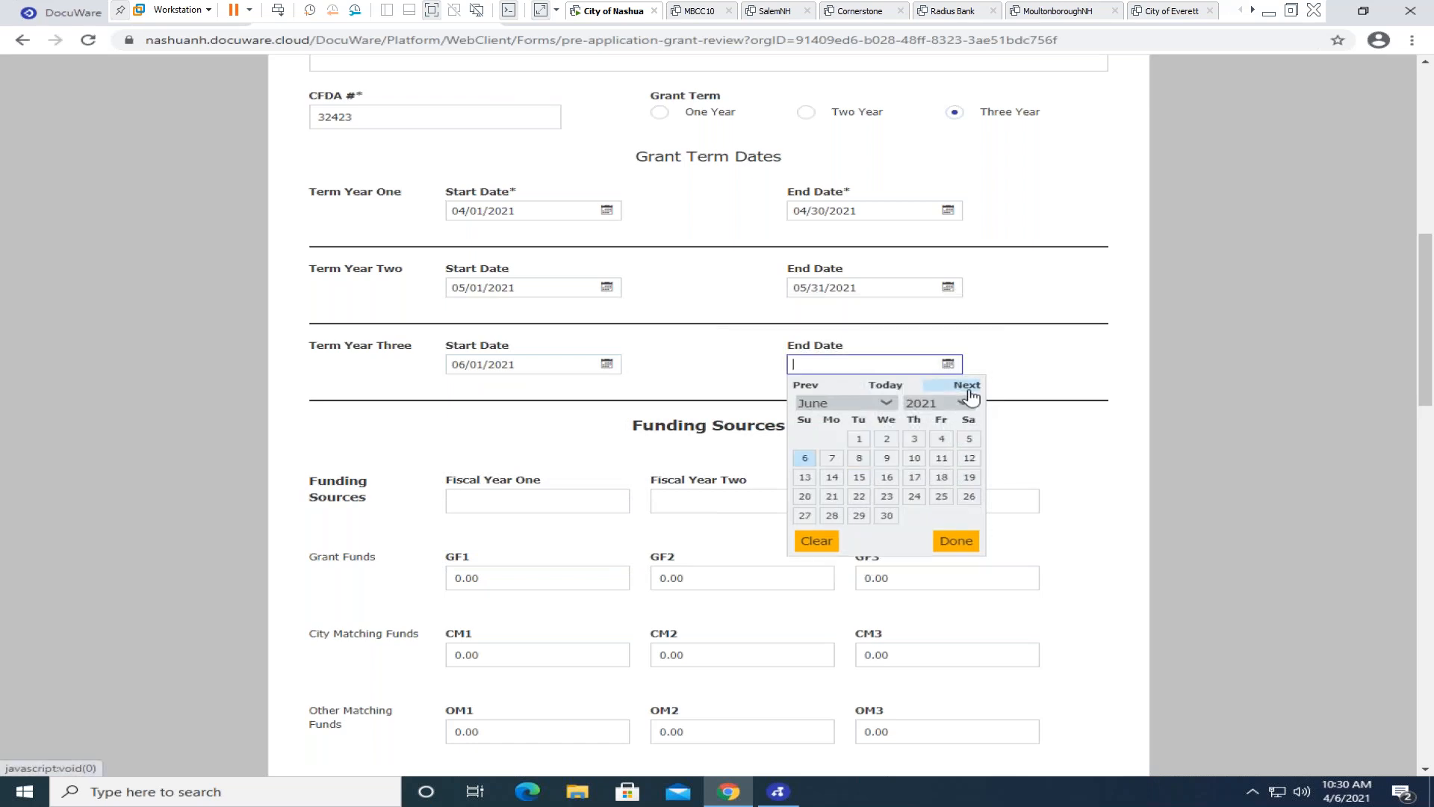
pyautogui.click(890, 516)
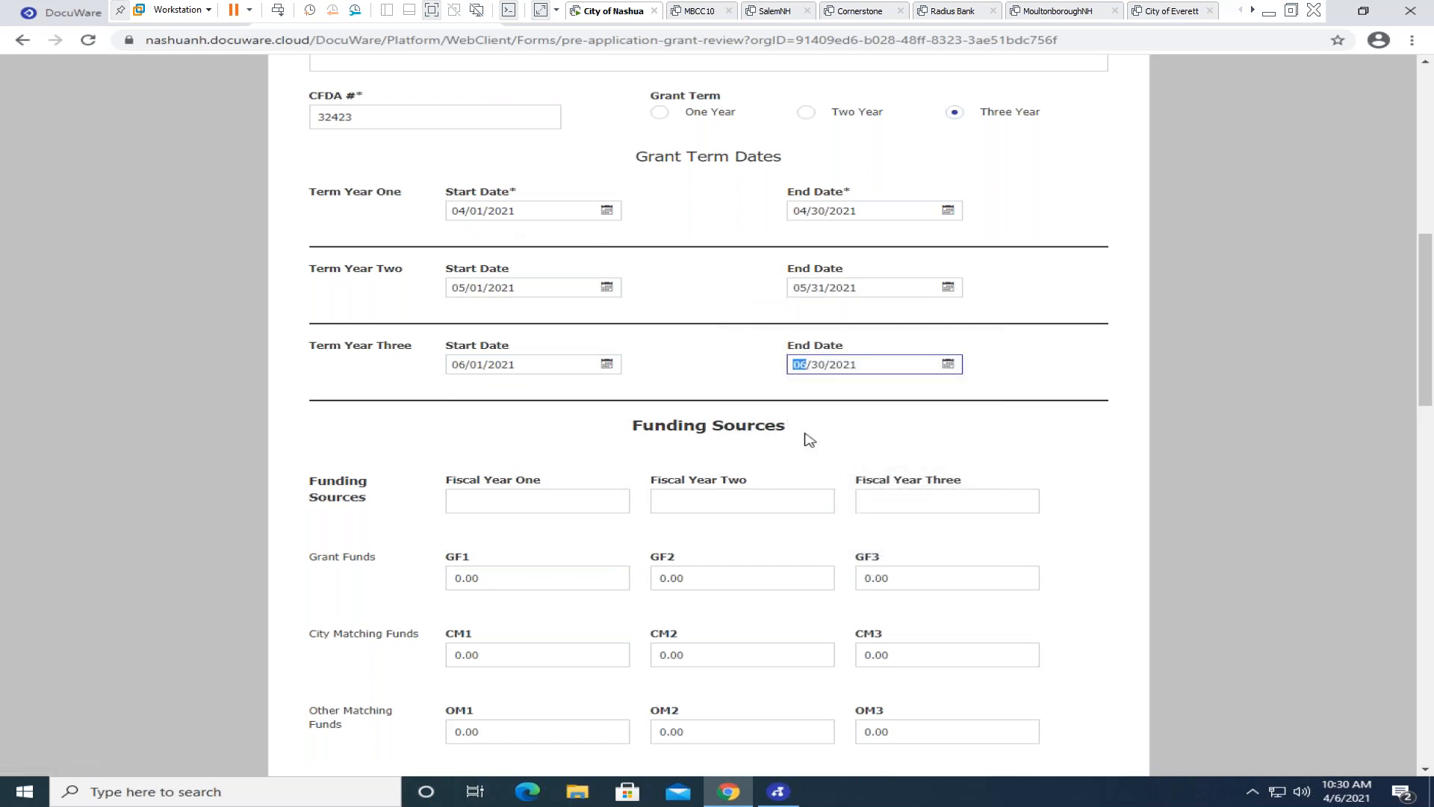
# Enter 2022, 2023 and 2024 as fiscal years one, two and three of the funding sources.
pyautogui.click(504, 505)
pyautogui.write('2022')
pyautogui.click(667, 496)
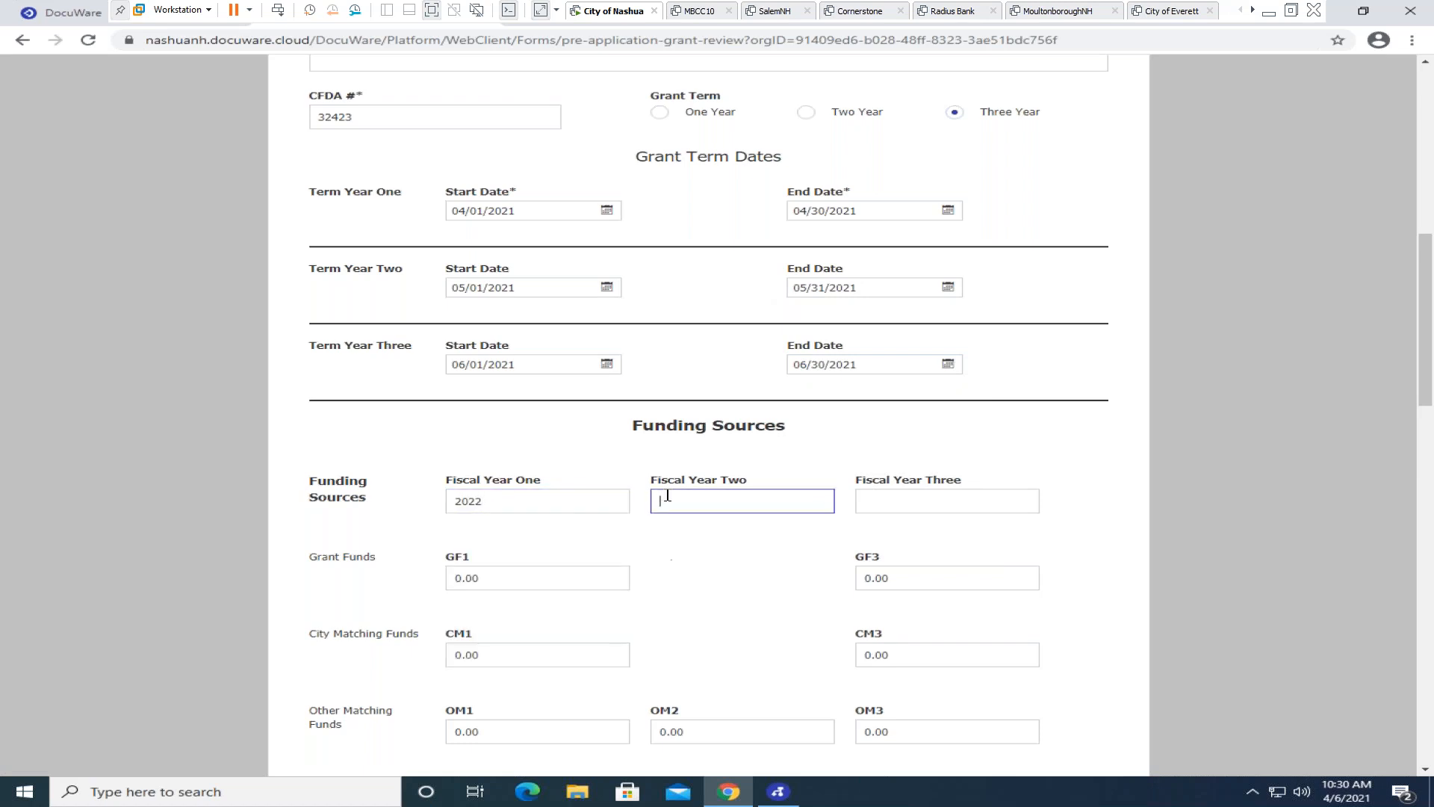
pyautogui.write('2023')
pyautogui.click(898, 500)
pyautogui.write('2024')
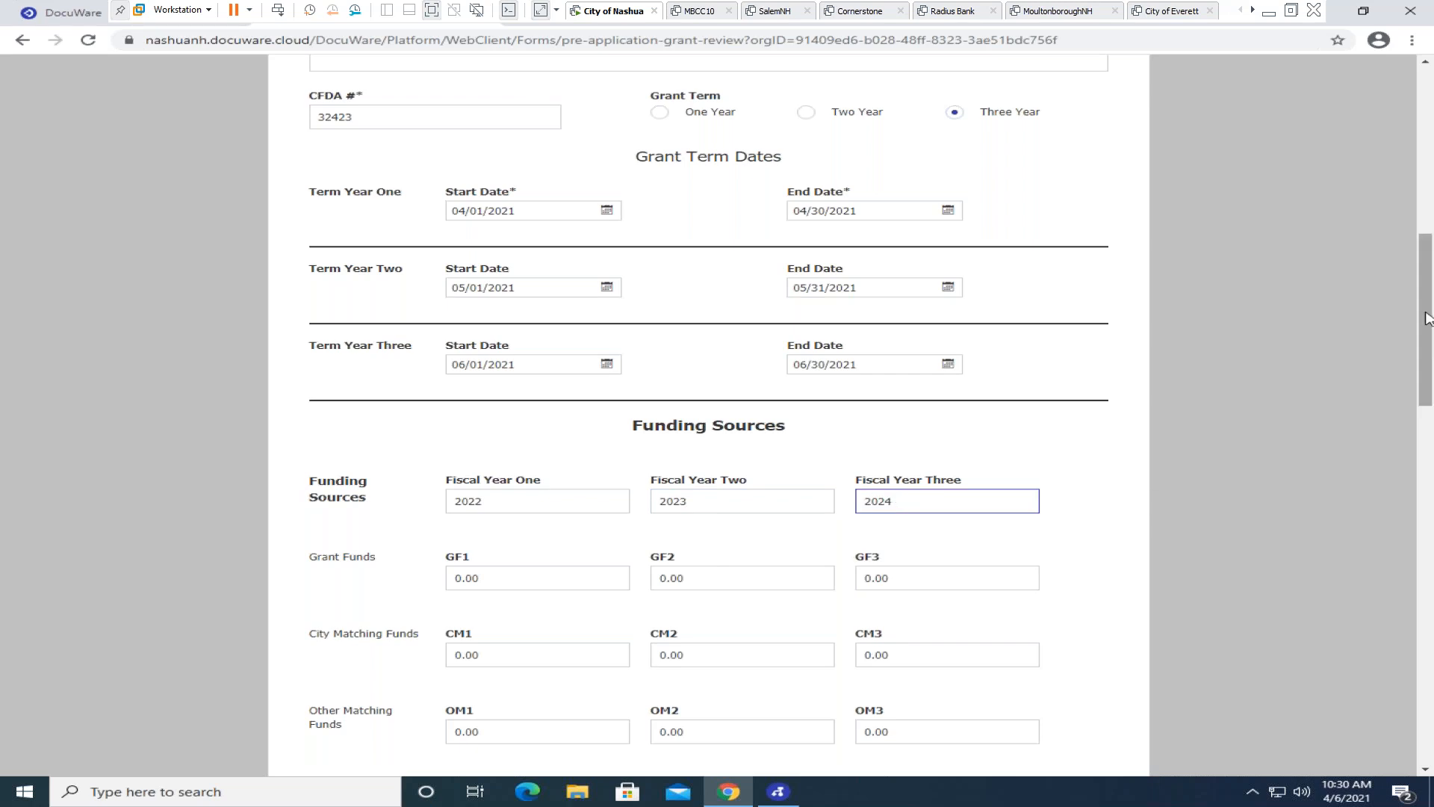
# Enter "Testing the worflow" as the description of the proposed grant program.
pyautogui.moveTo(1427, 319); pyautogui.dragTo(1399, 374)
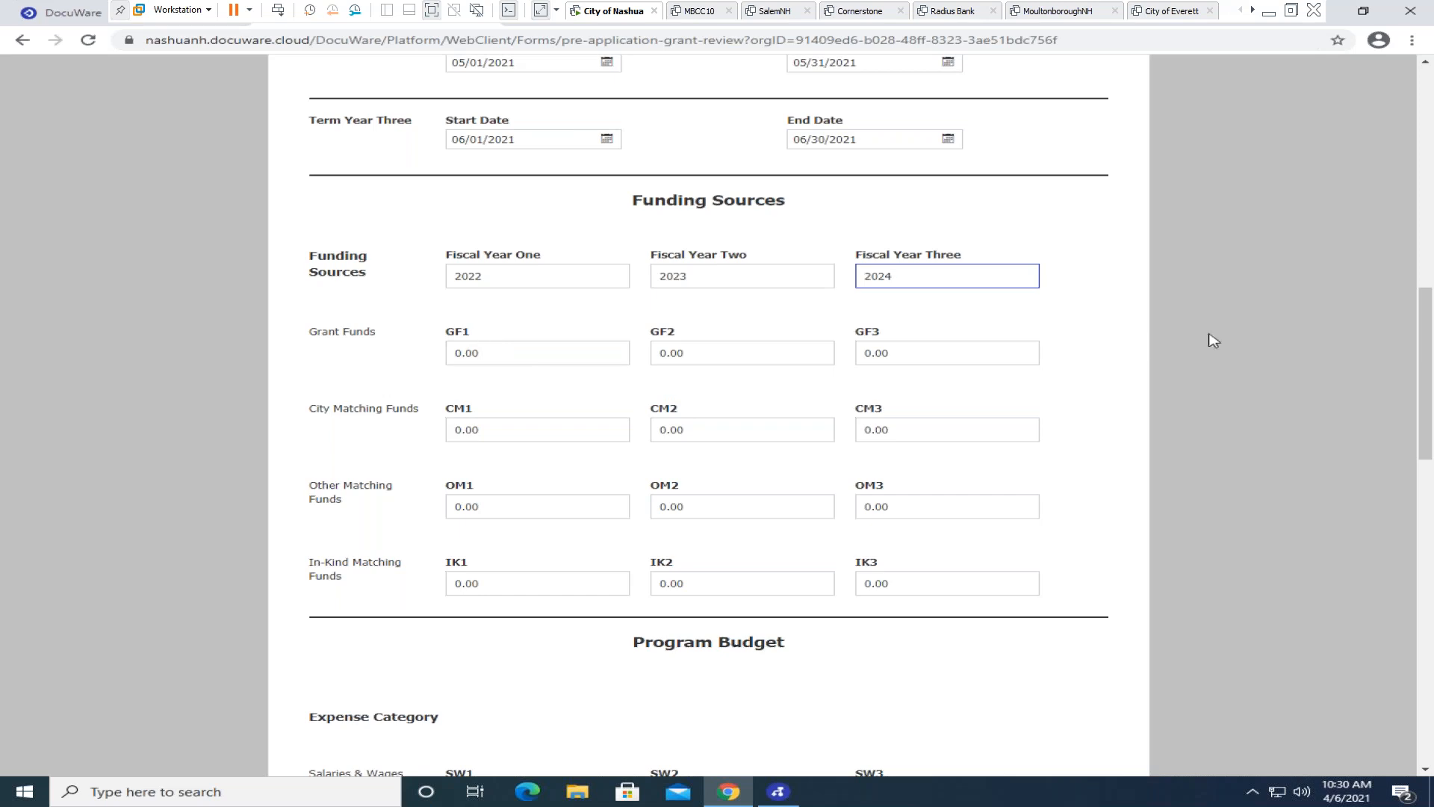
pyautogui.moveTo(1431, 346); pyautogui.dragTo(1432, 558)
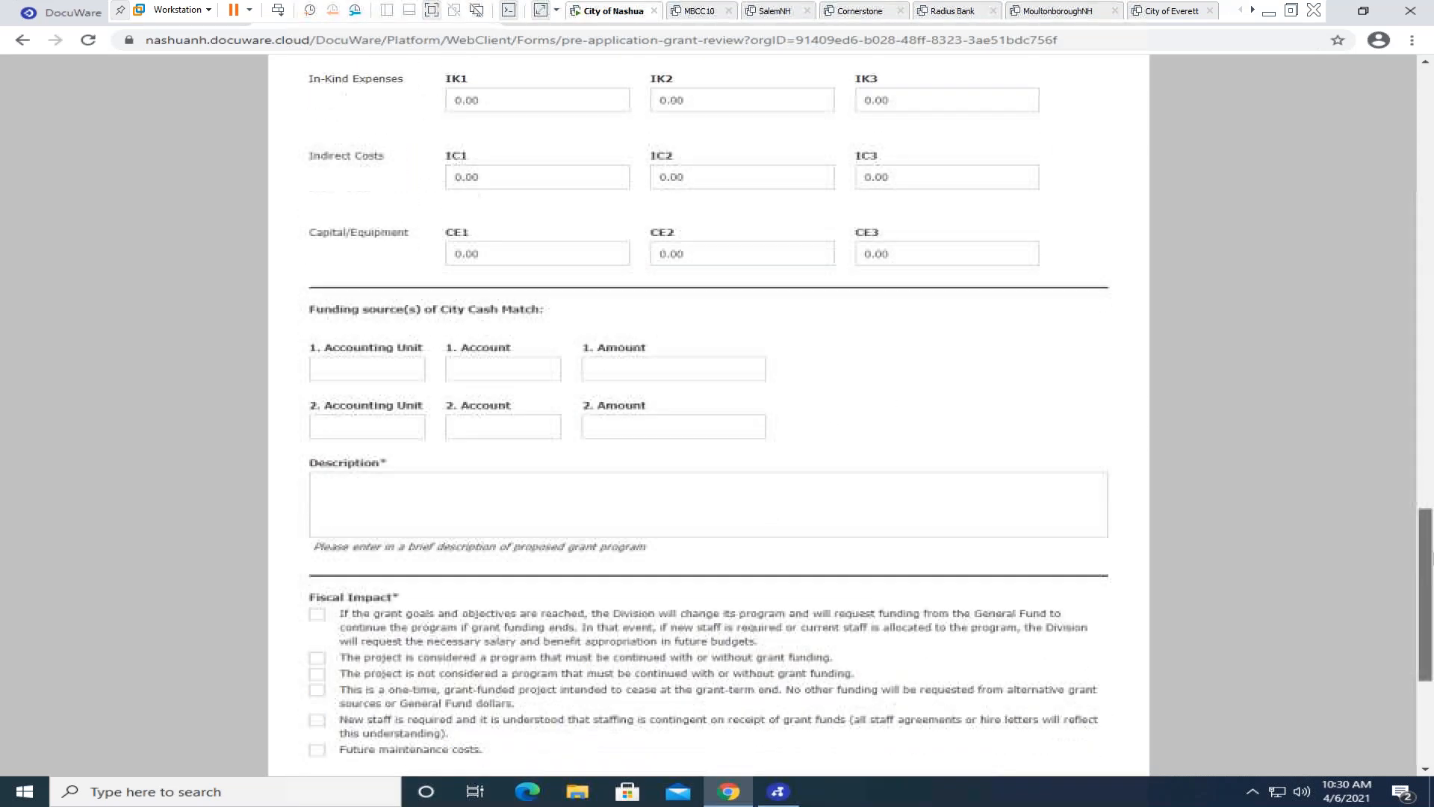
pyautogui.click(363, 465)
pyautogui.write('Testi')
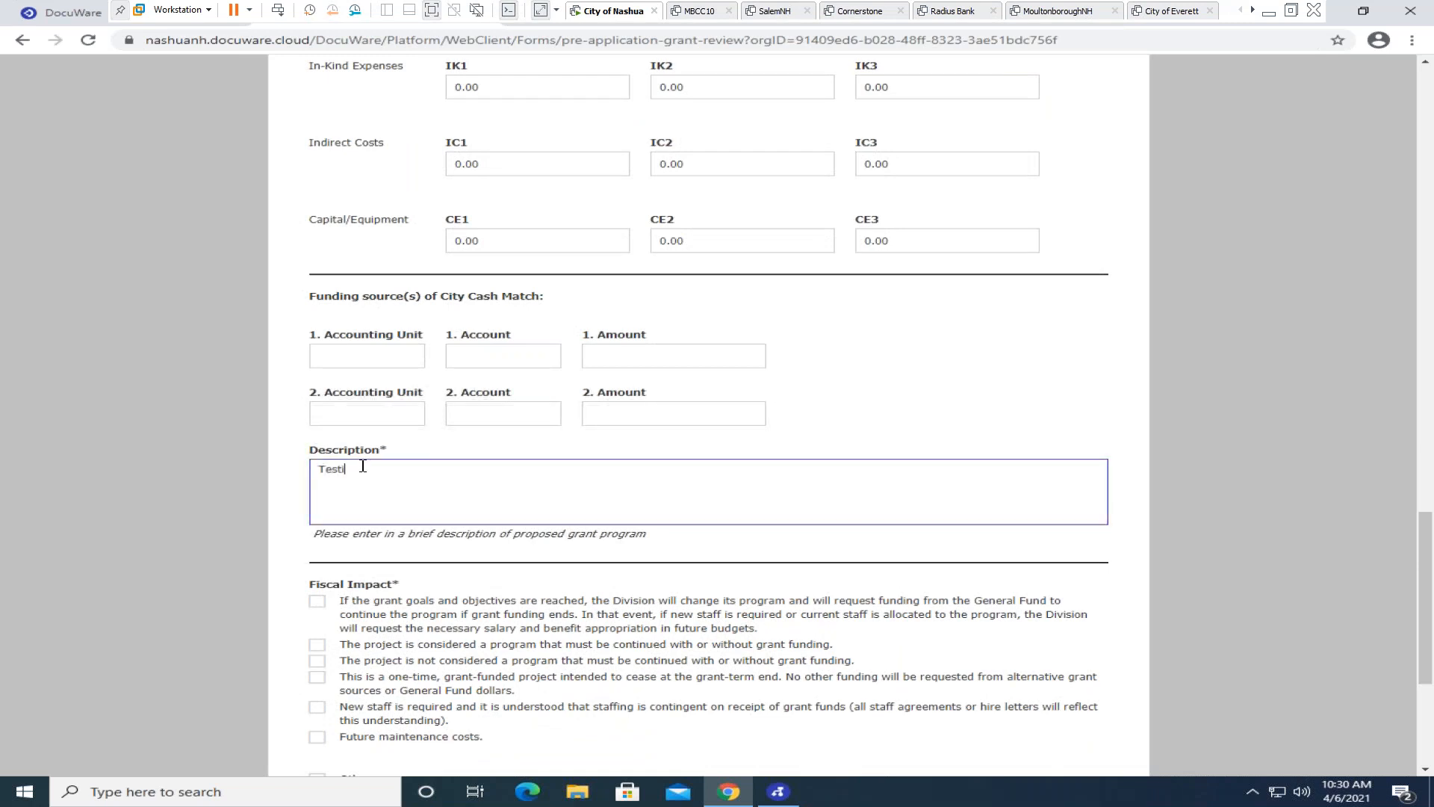
pyautogui.write('ng the worflow')
# Under Fiscal Impact, select the General Fund continuation option and the project that must be continued with or without grant funding.
pyautogui.click(317, 601)
pyautogui.click(316, 644)
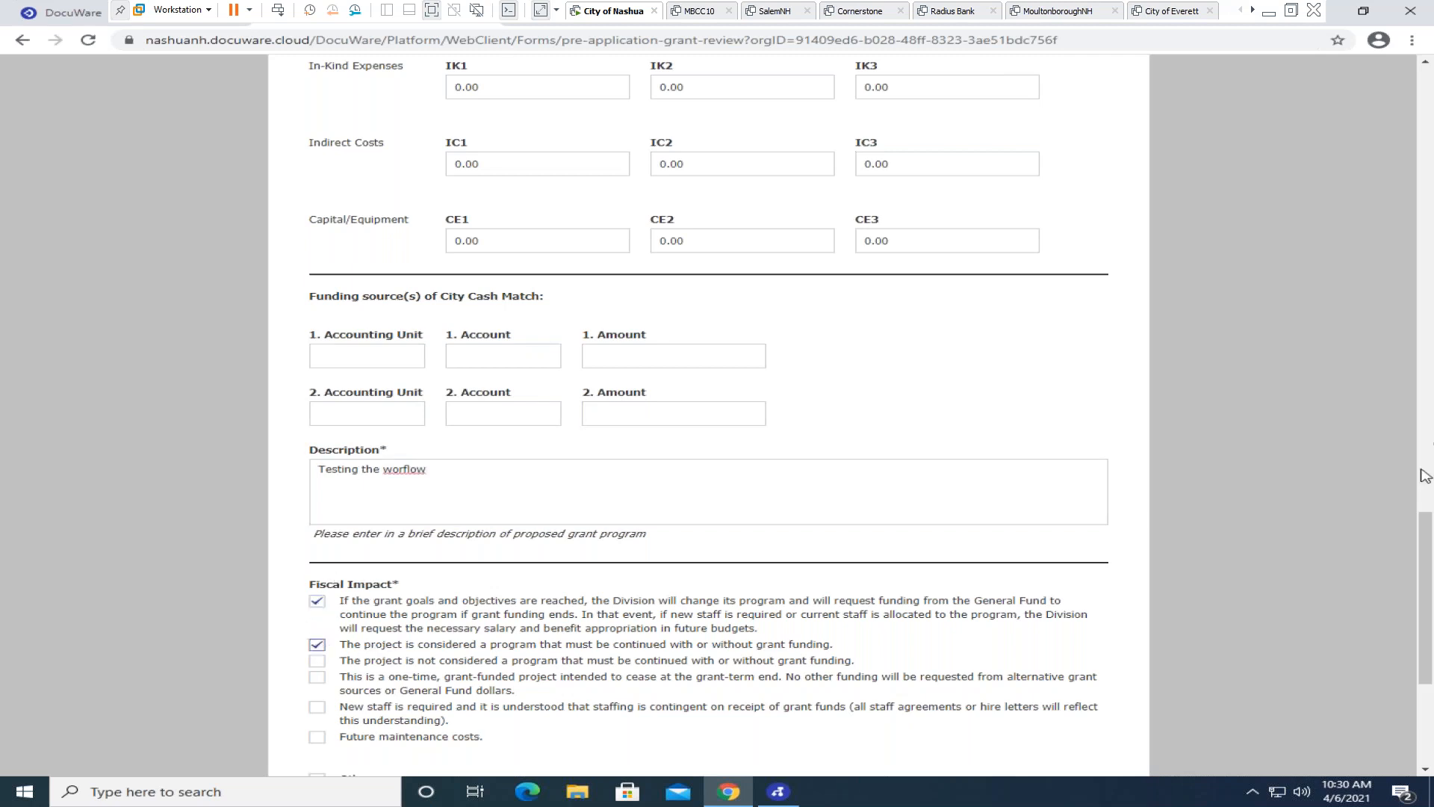
pyautogui.scroll(-5, 1427, 568)
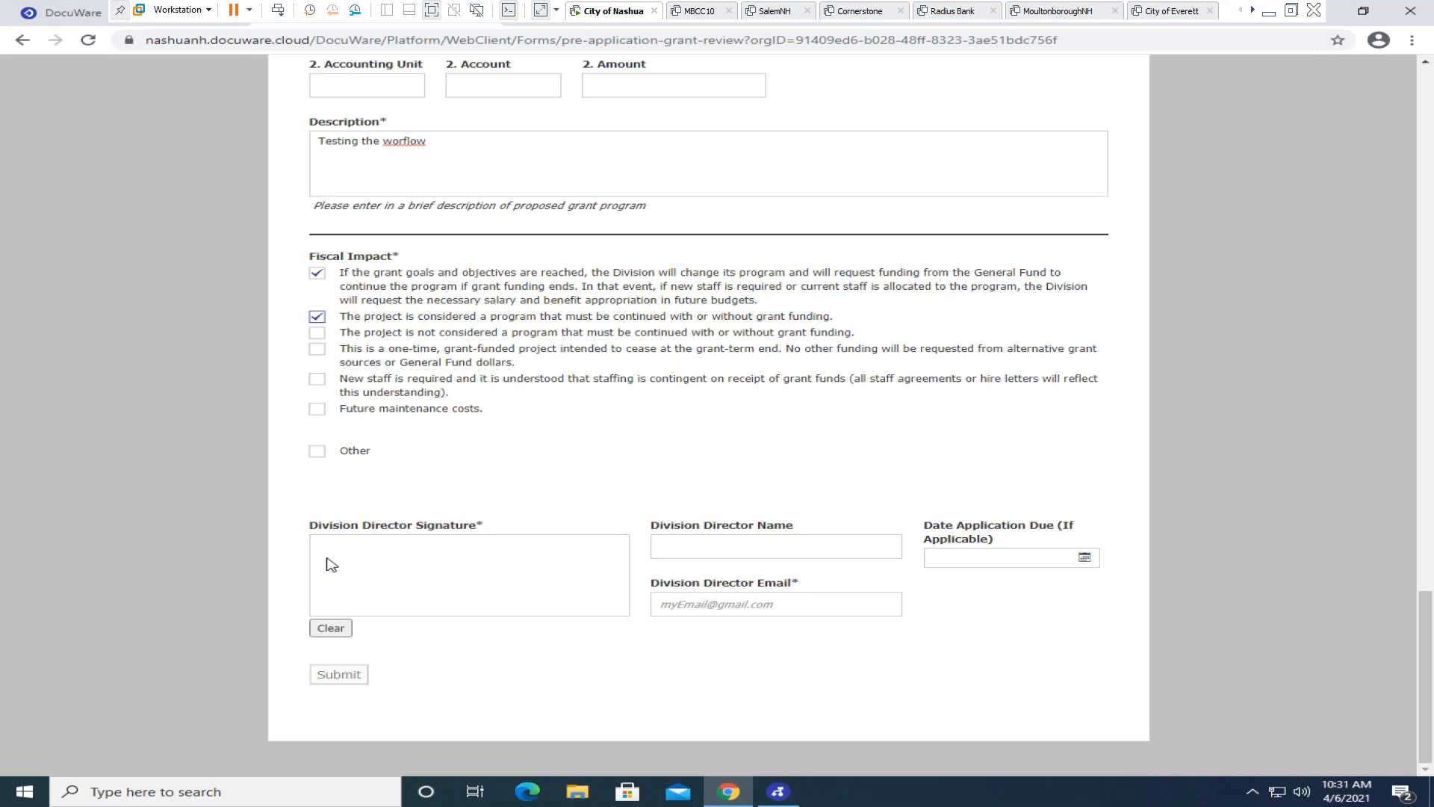
# Draw a handwritten signature for the division director and enter the director's full name.
pyautogui.moveTo(326, 560)
pyautogui.mouseDown()
pyautogui.moveTo(391, 548)
pyautogui.moveTo(371, 627)
pyautogui.moveTo(474, 570)
pyautogui.moveTo(582, 590)
pyautogui.mouseUp()
pyautogui.click(720, 550)
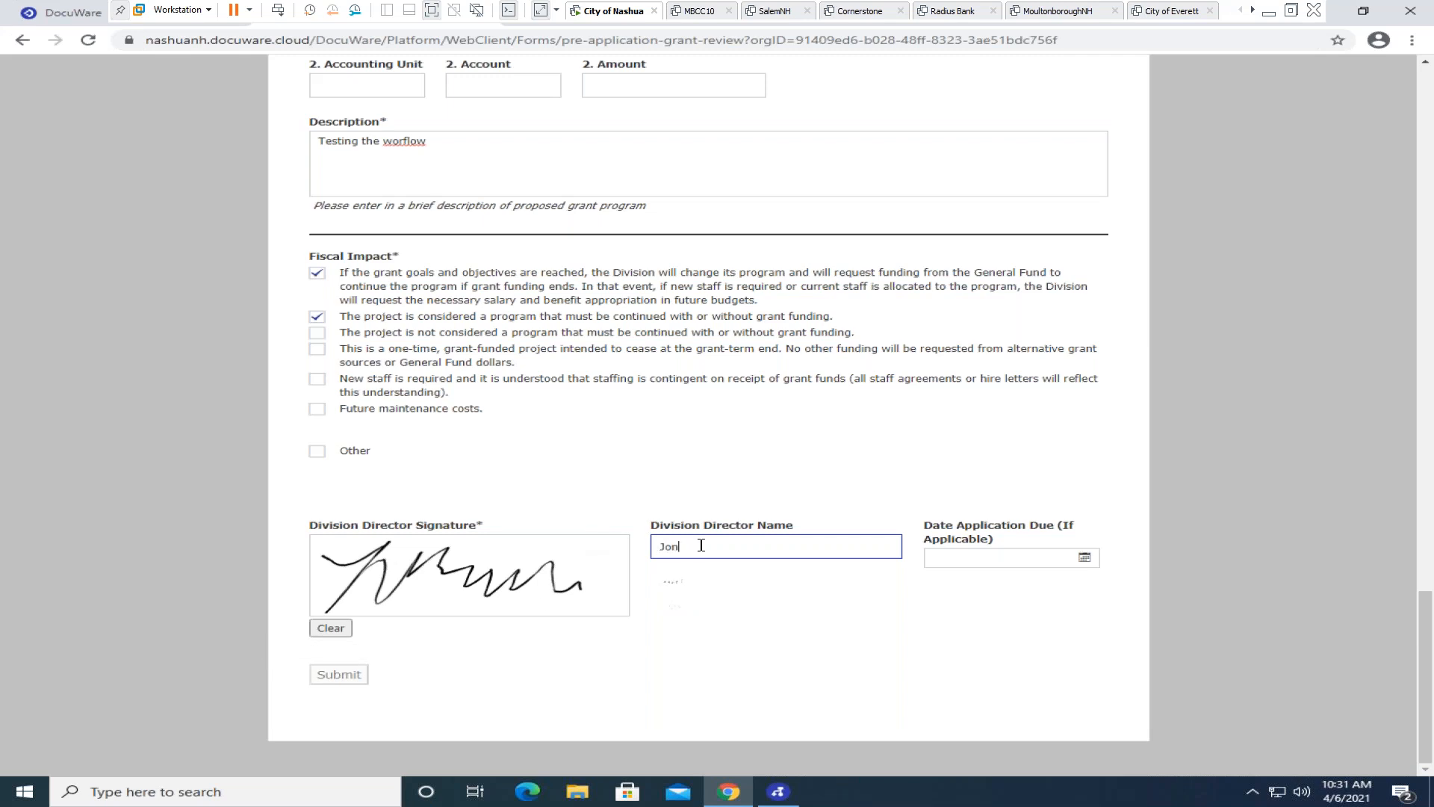
pyautogui.write('hn Michael')
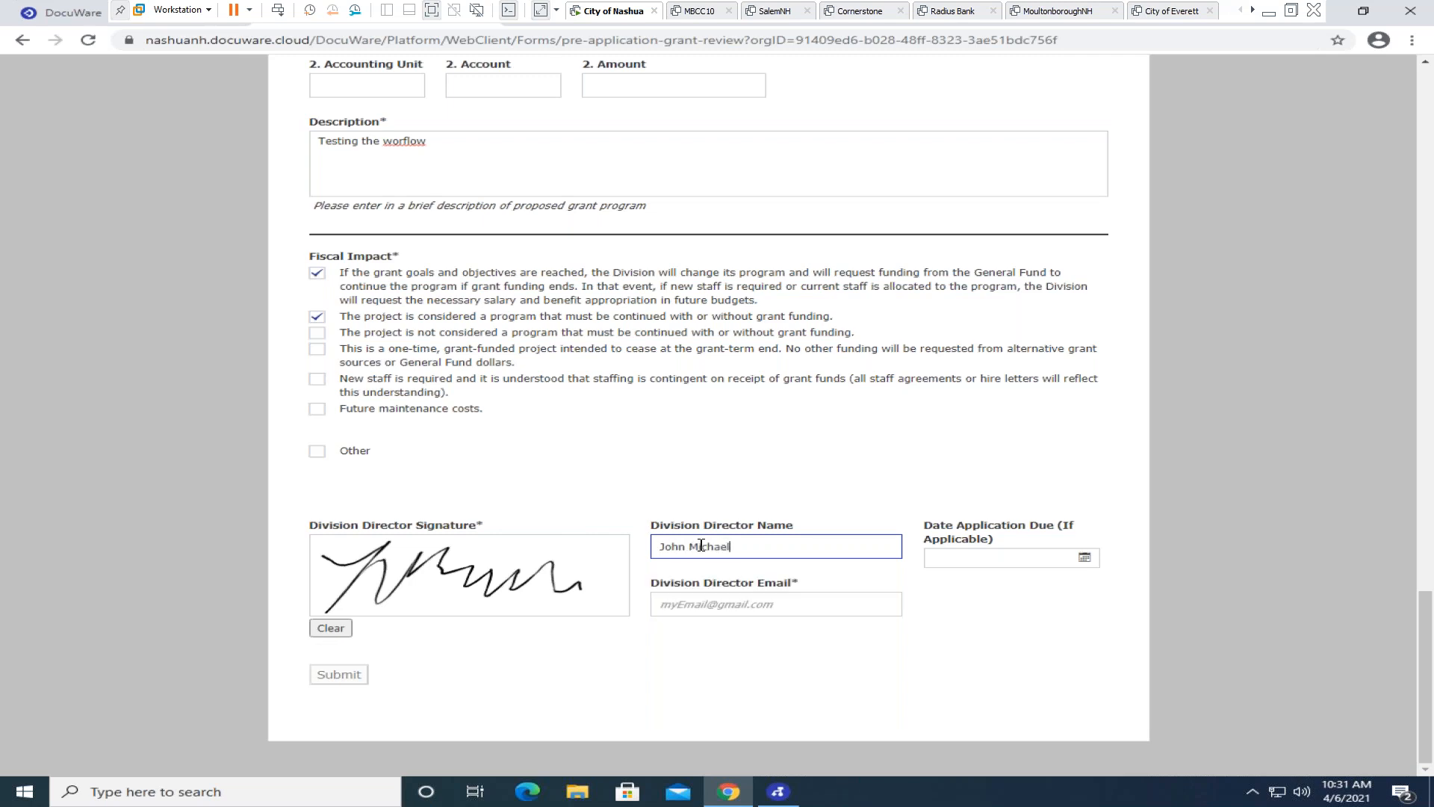
# Fill in the division director's e-mail address and submit the pre-application grant review form.
pyautogui.click(688, 605)
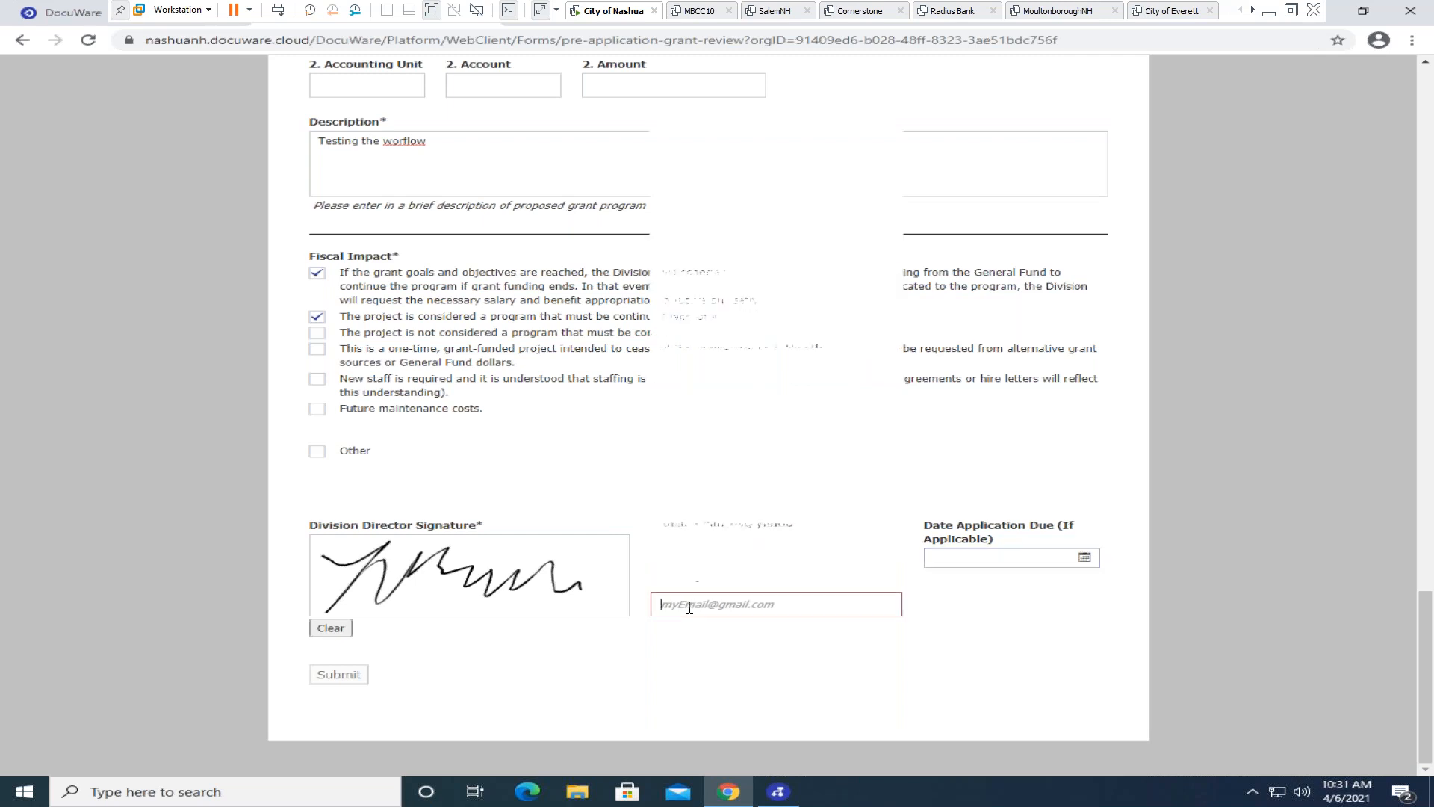
pyautogui.write('bea')
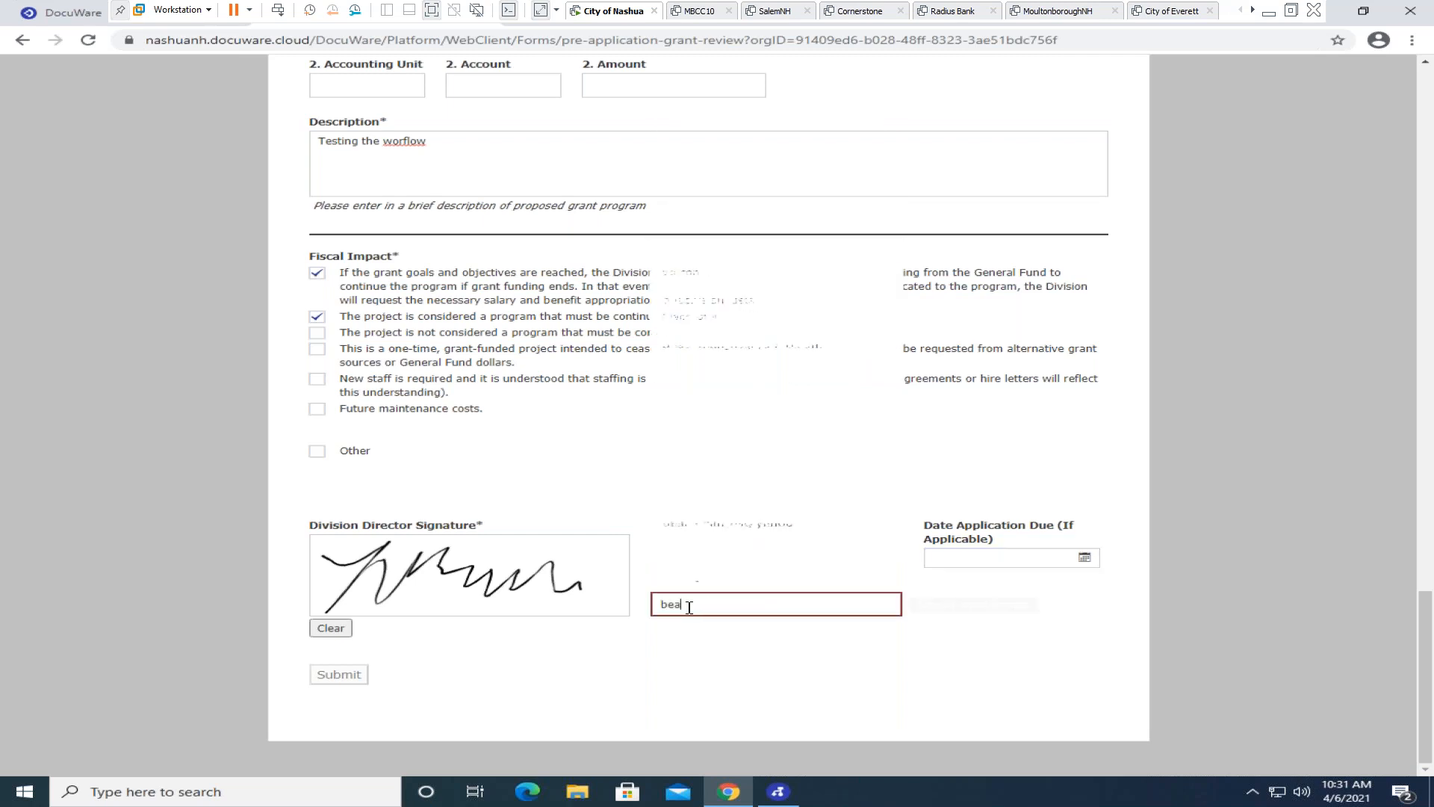
pyautogui.click(704, 546)
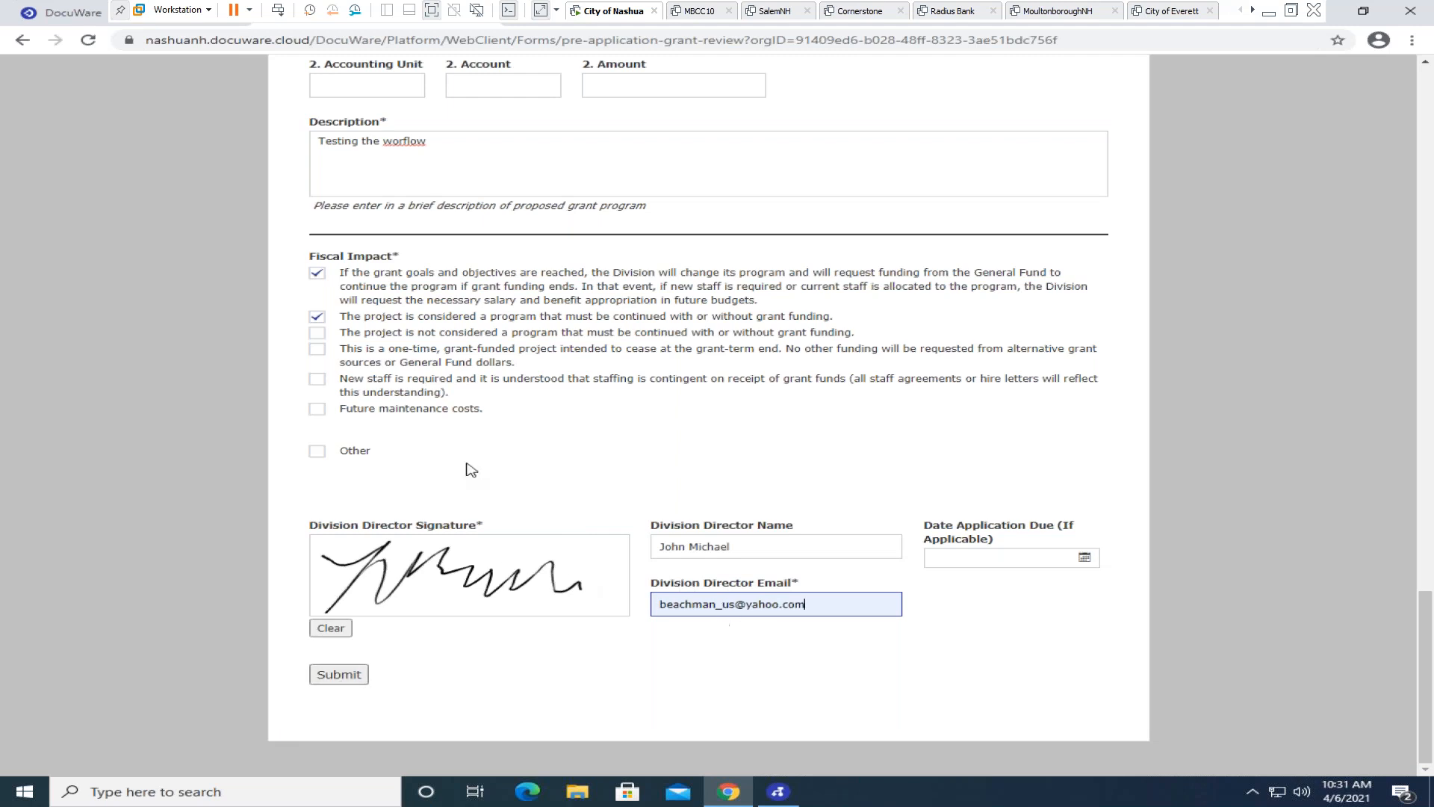
pyautogui.click(339, 676)
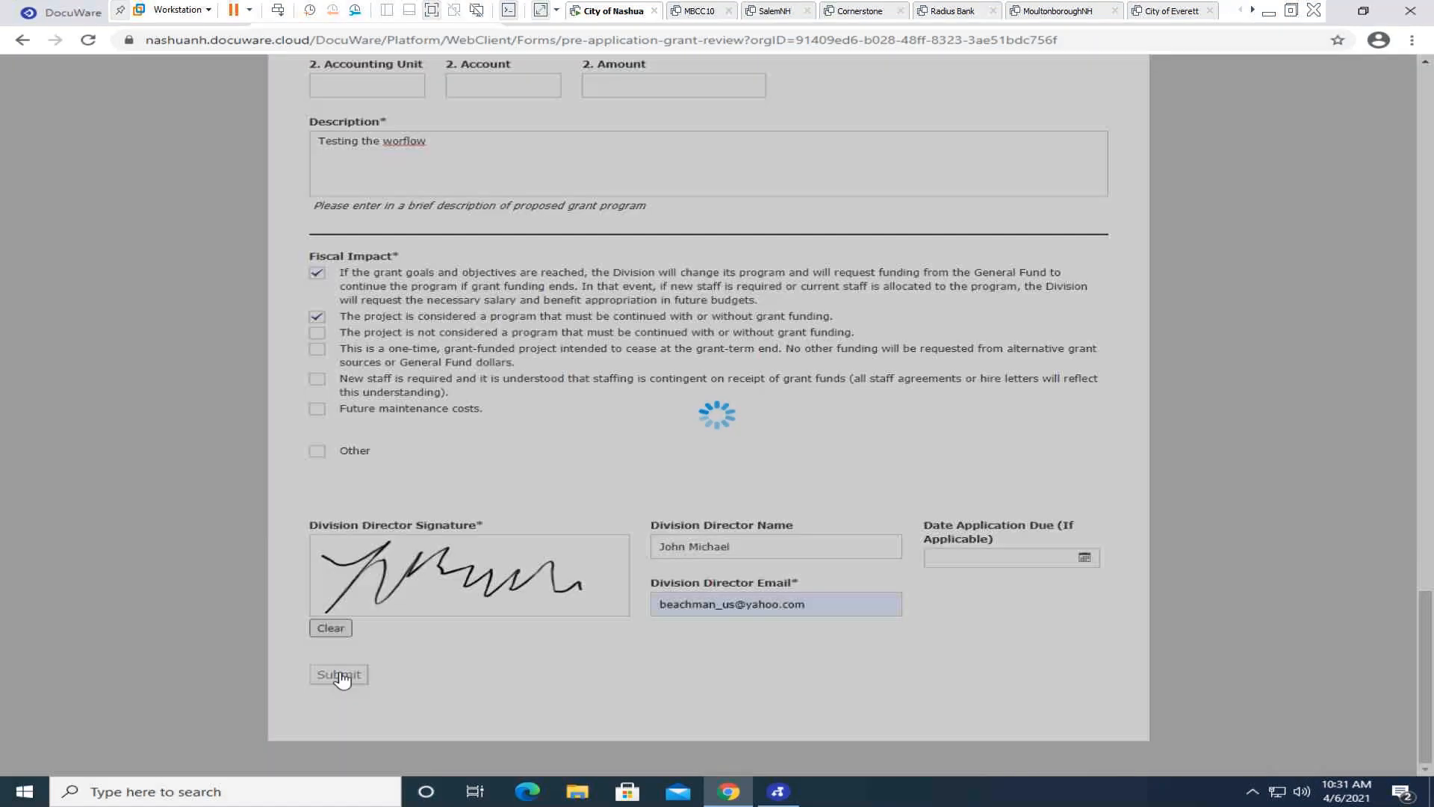
# Return to the DocuWare web client and show the Grant Review Form task list in a maximized window.
pyautogui.click(1359, 9)
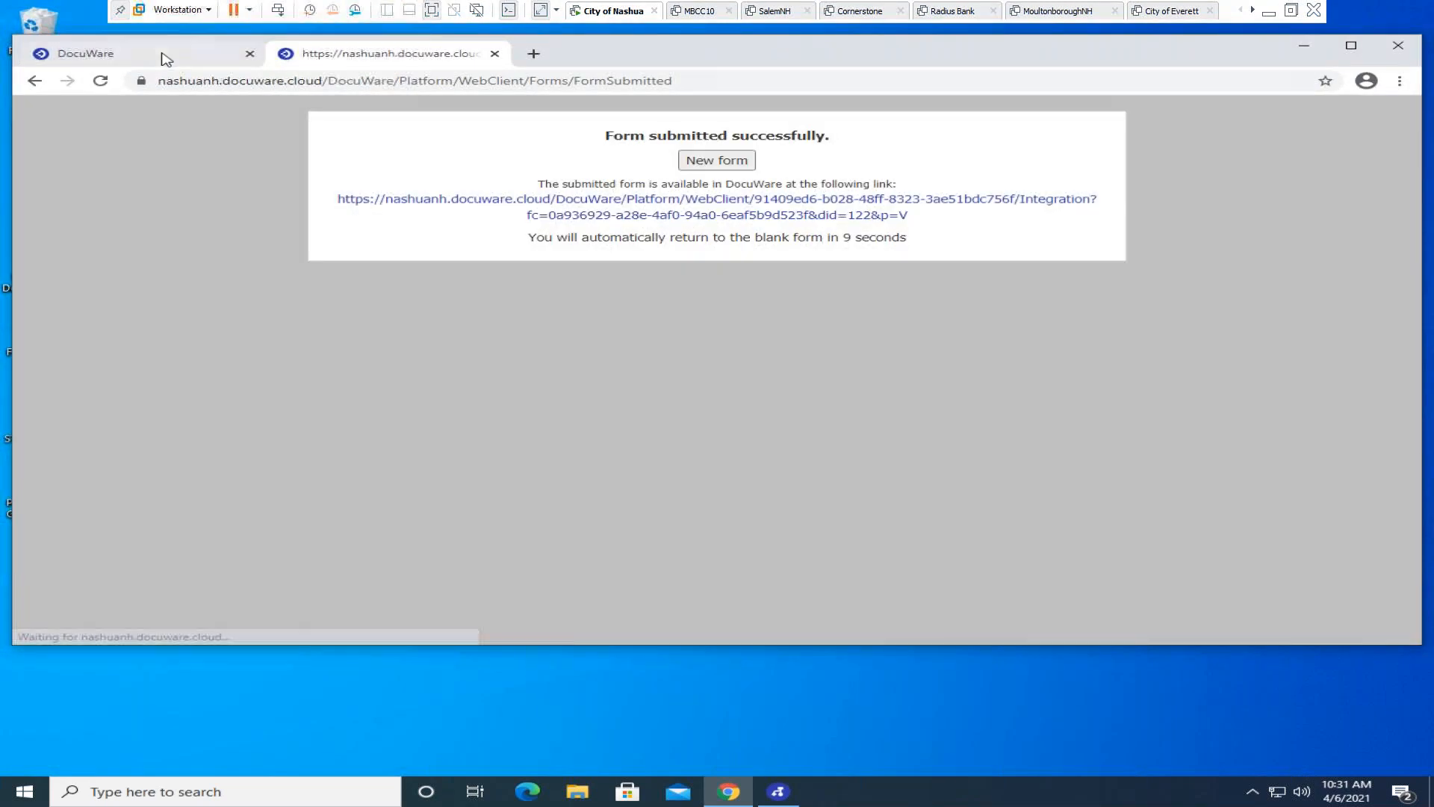
pyautogui.click(162, 54)
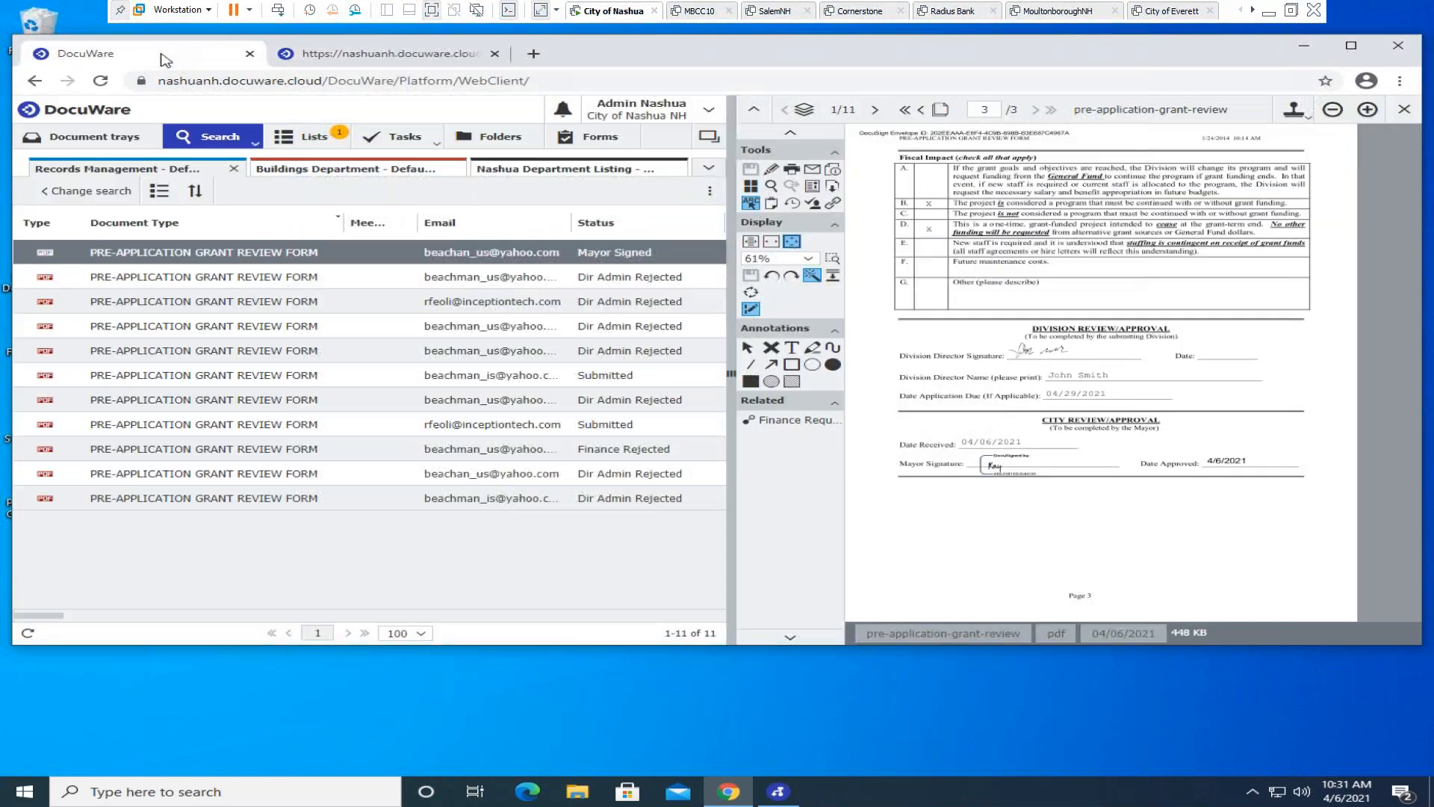
pyautogui.click(430, 149)
pyautogui.click(404, 170)
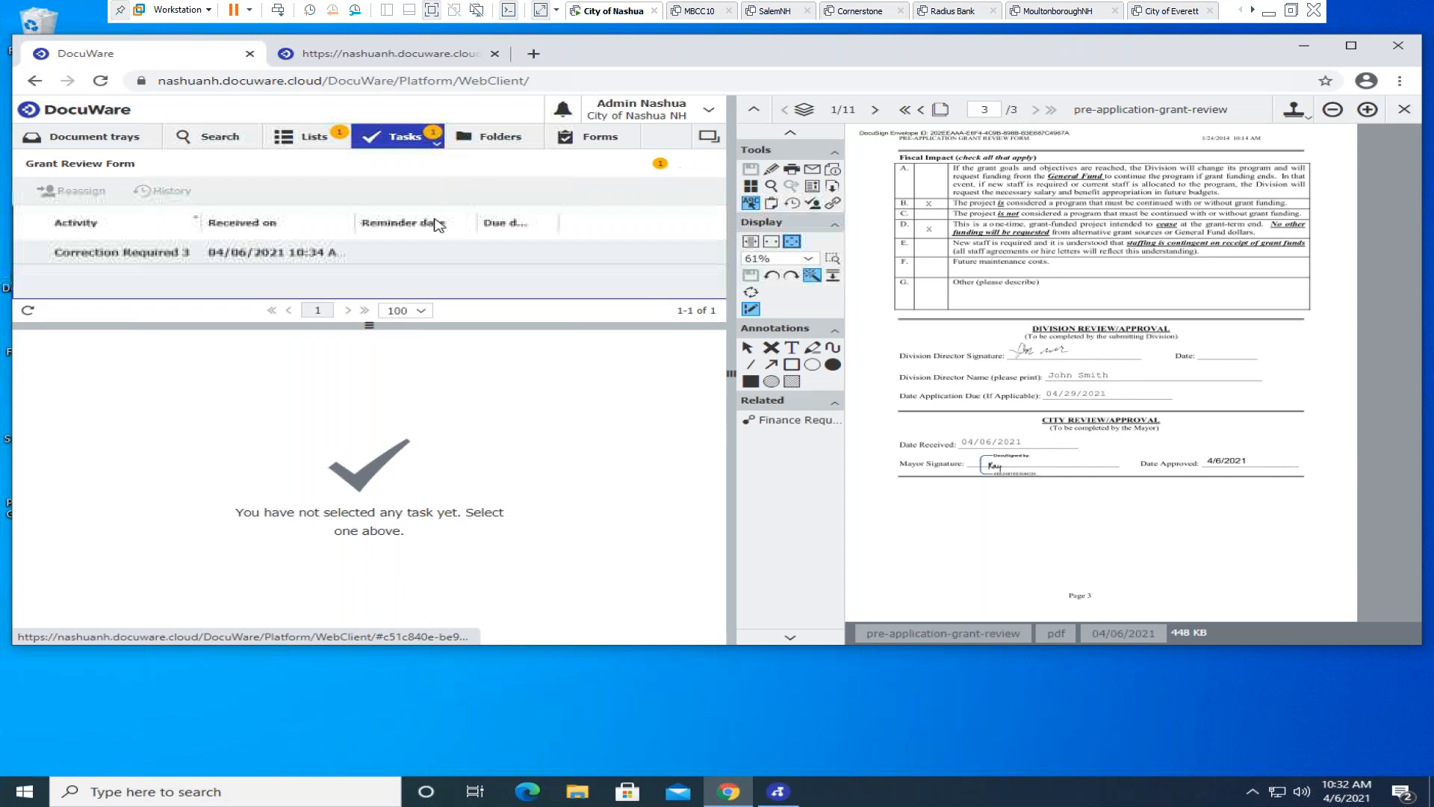
pyautogui.click(1353, 49)
# Open the Correction Required 3 task together with its submitted grant review document.
pyautogui.click(131, 215)
pyautogui.click(130, 215)
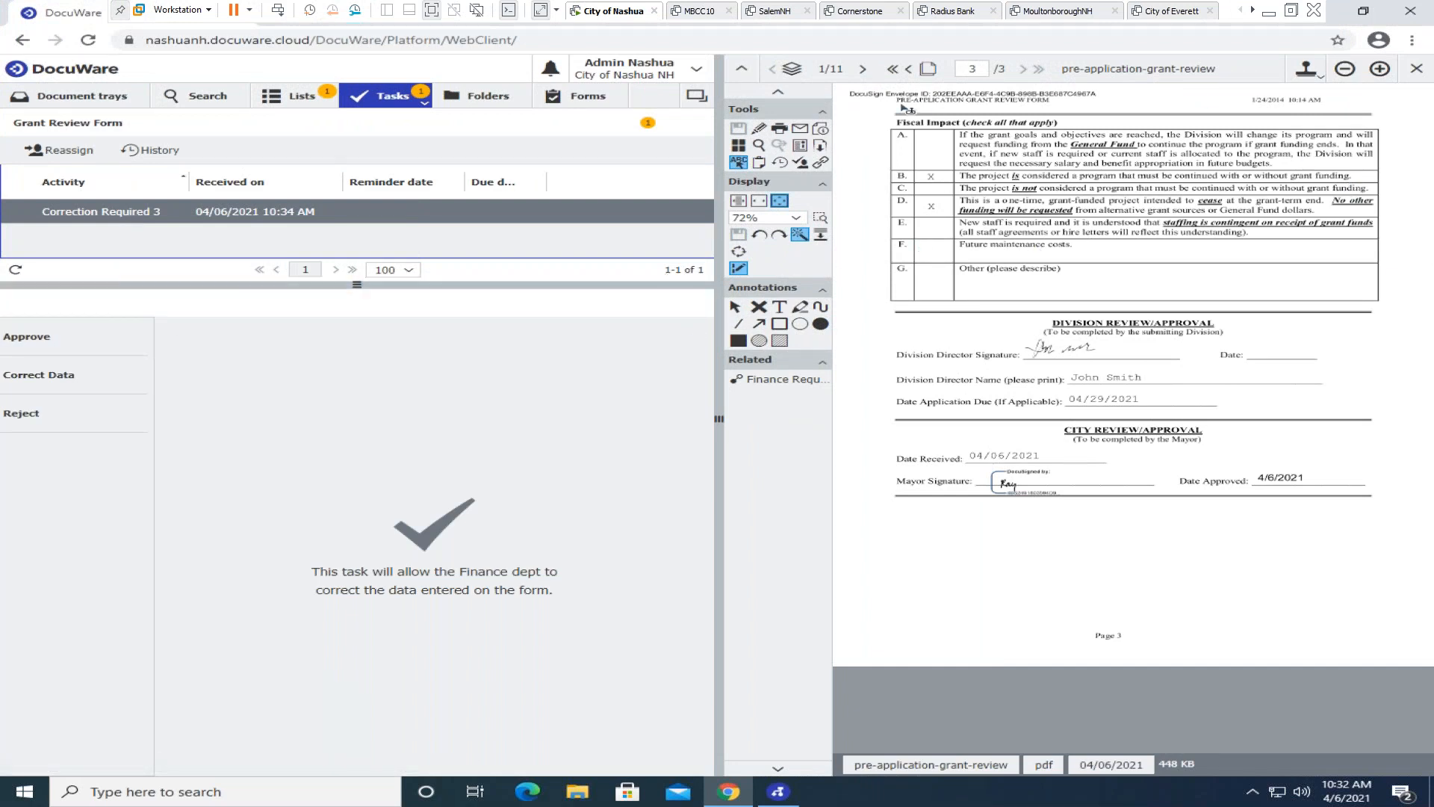
pyautogui.click(78, 210)
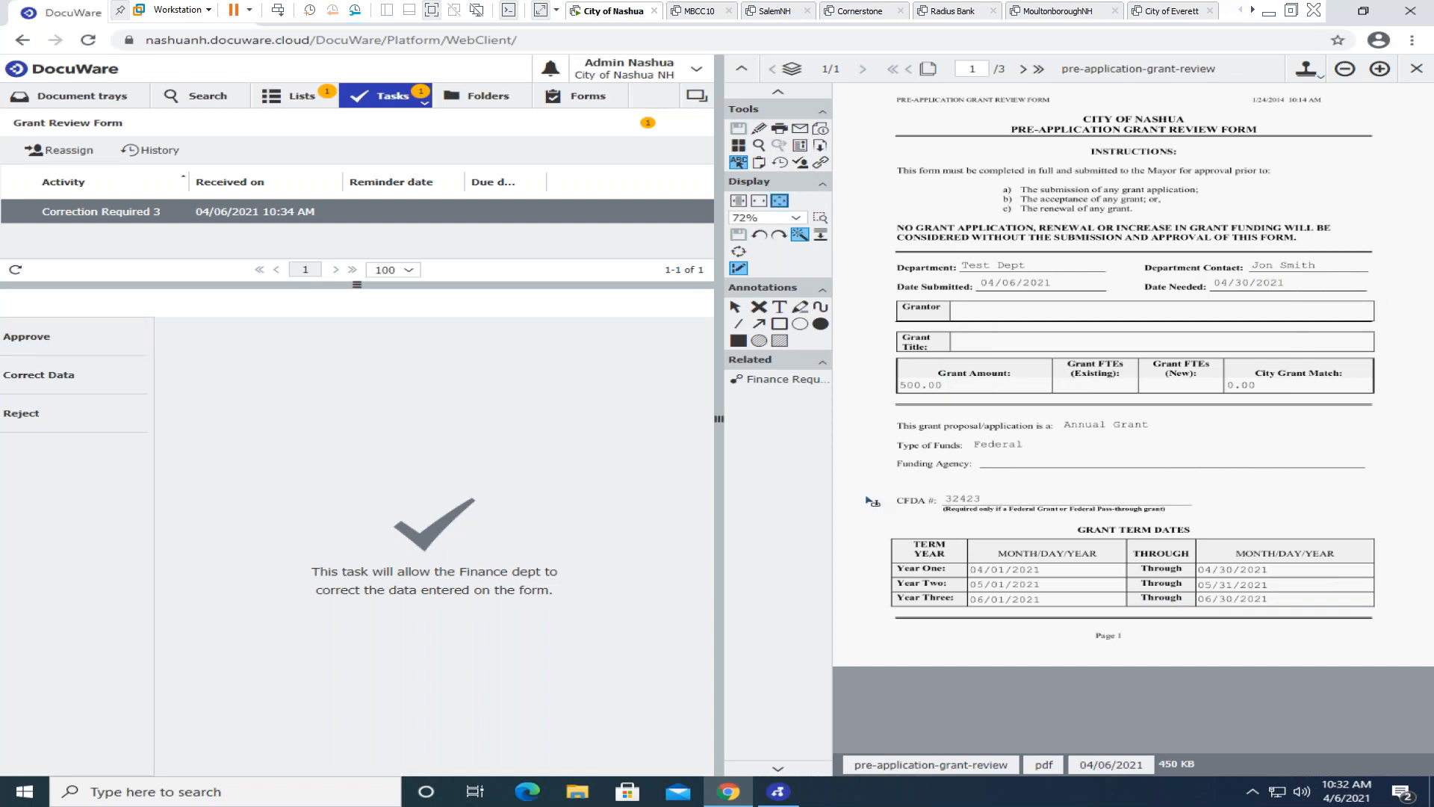
# Check the first two pages of the submitted form and try to approve the Correction Required 3 task.
pyautogui.click(1023, 69)
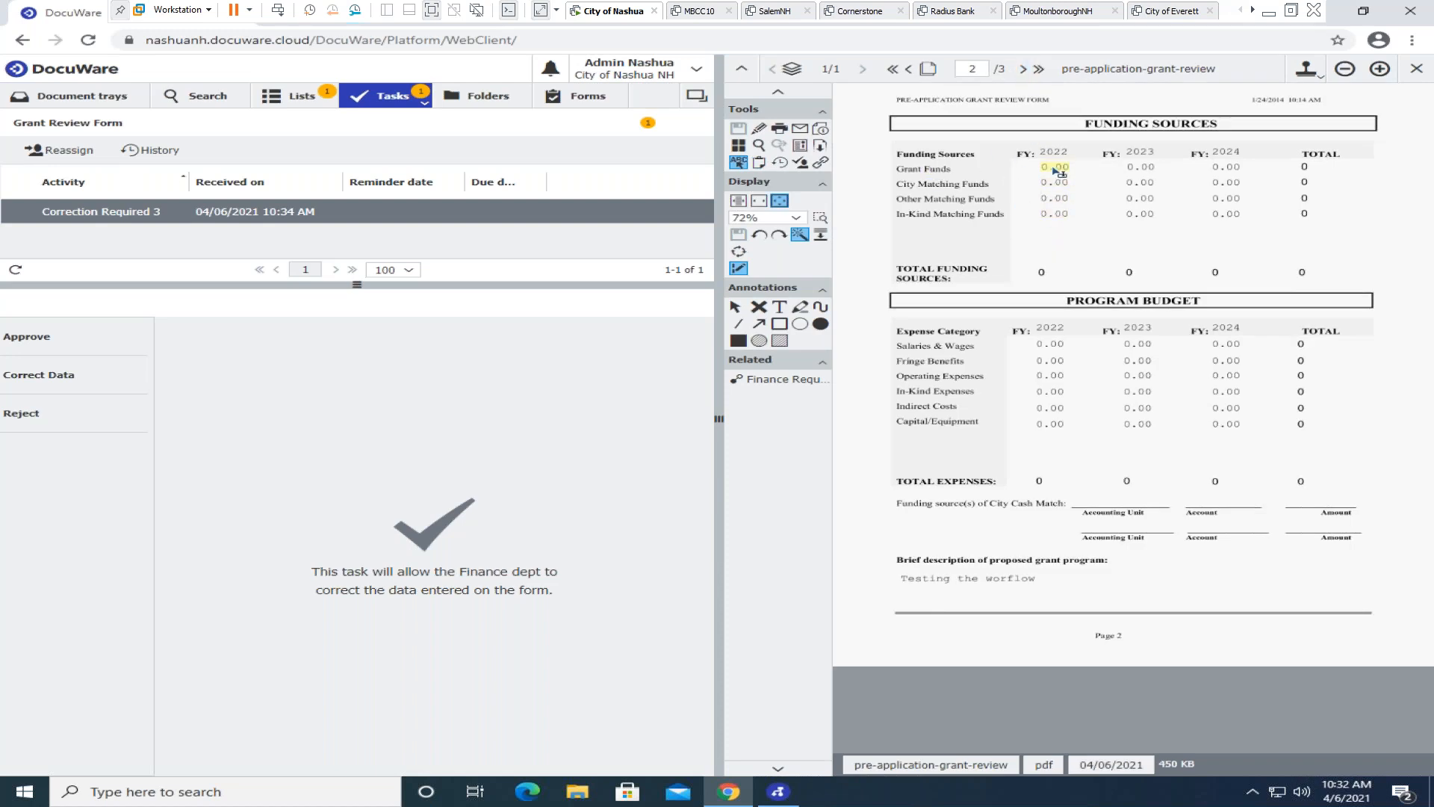
pyautogui.click(908, 68)
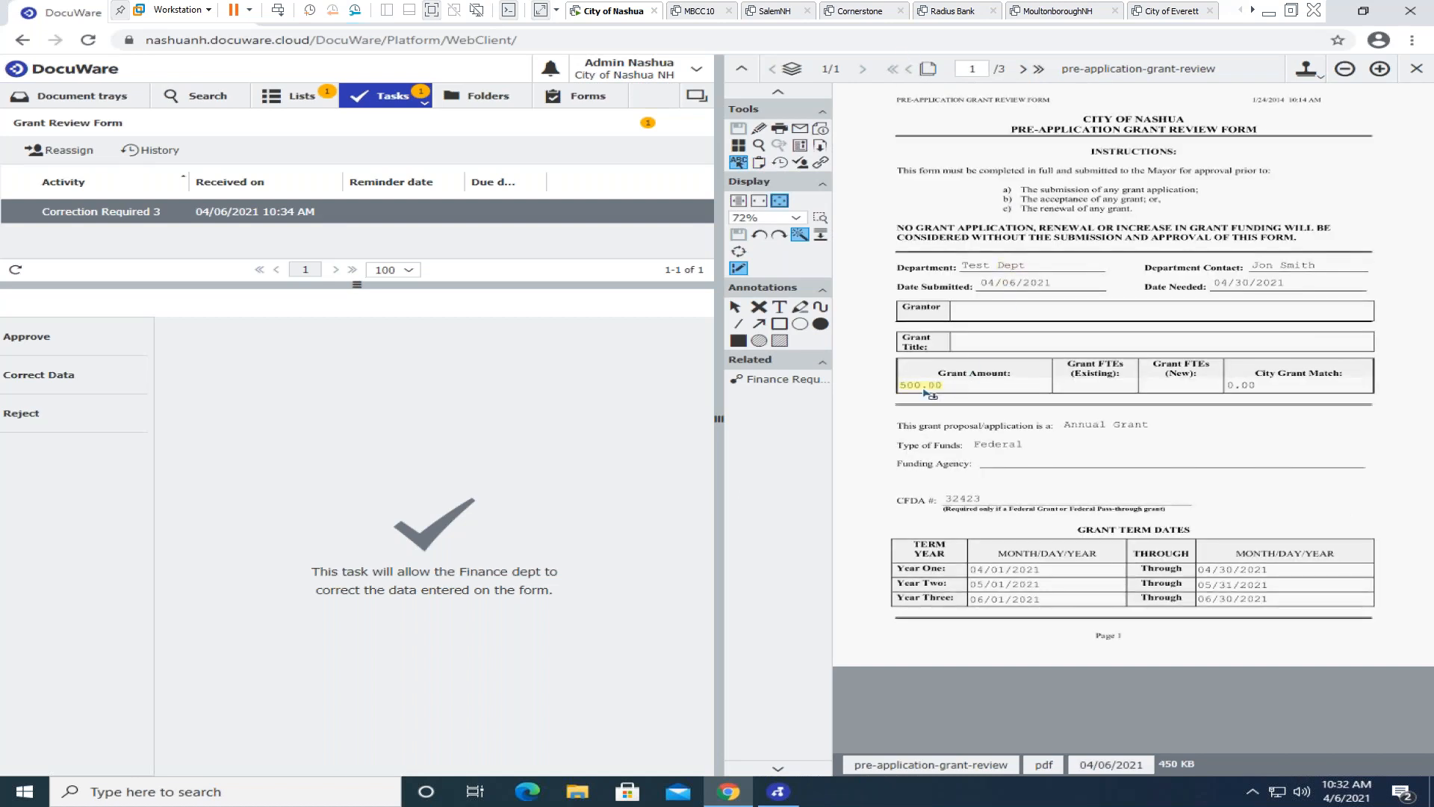
pyautogui.click(1024, 68)
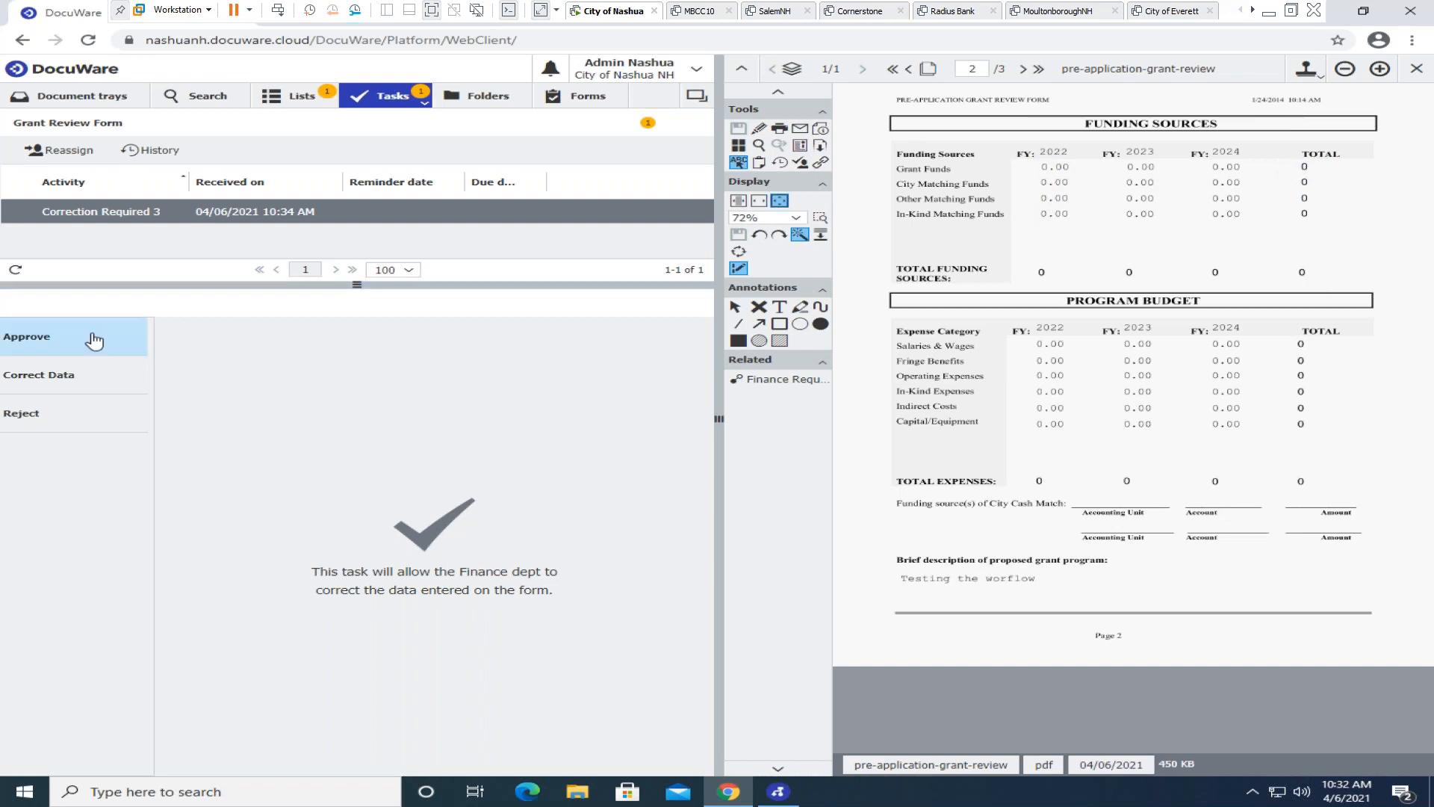
pyautogui.click(52, 337)
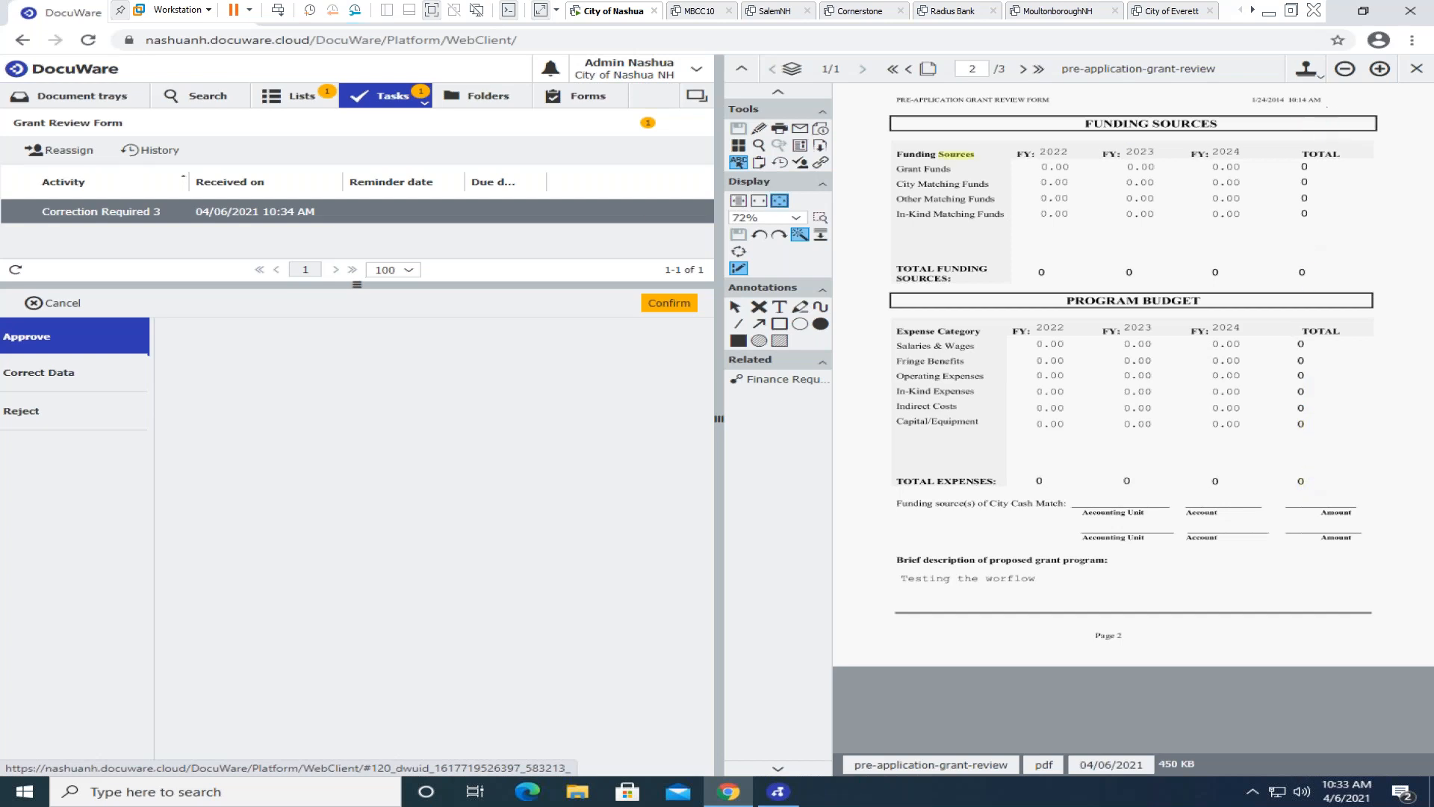
pyautogui.click(667, 303)
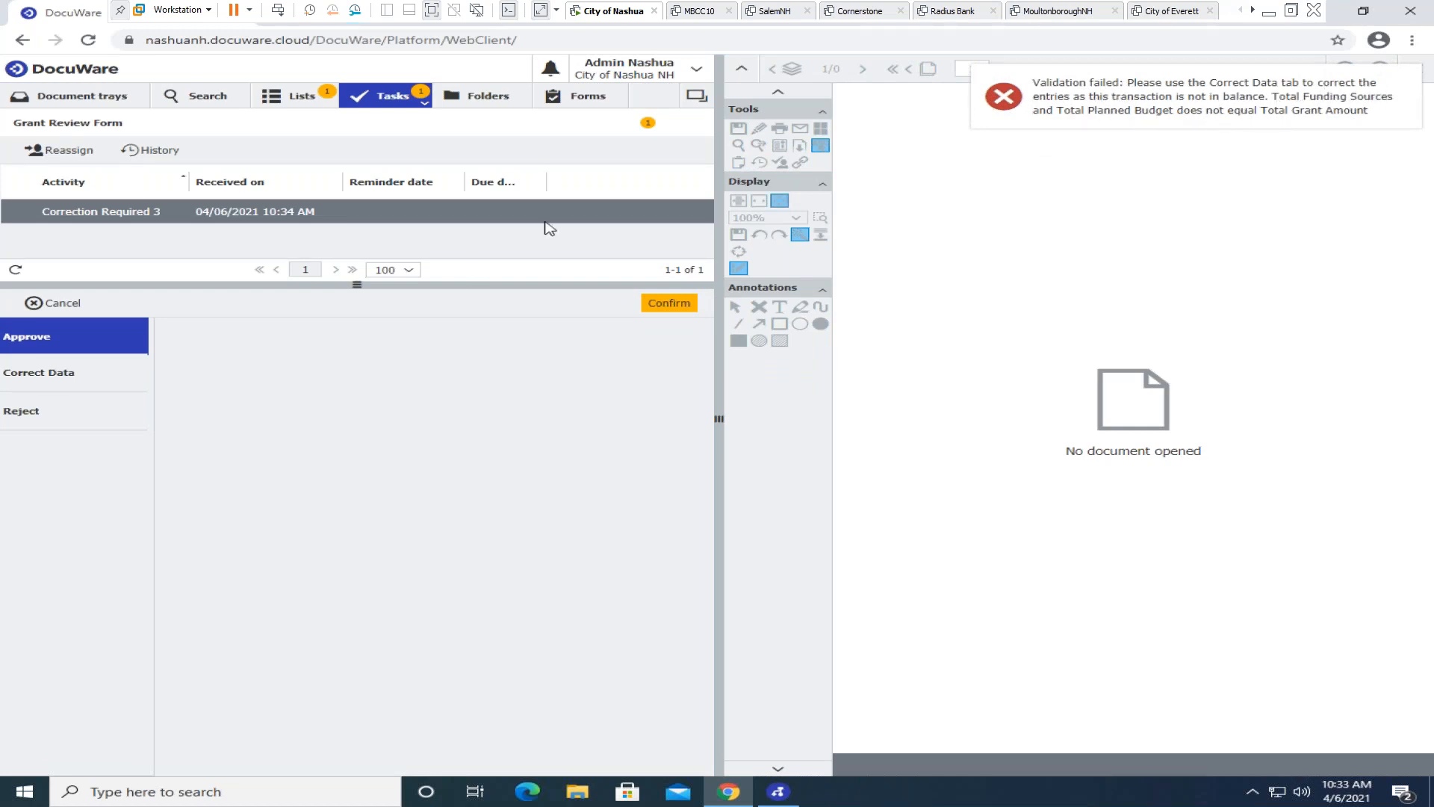
# Start the Correct Data decision for the task and reopen its grant review document in the viewer.
pyautogui.click(39, 372)
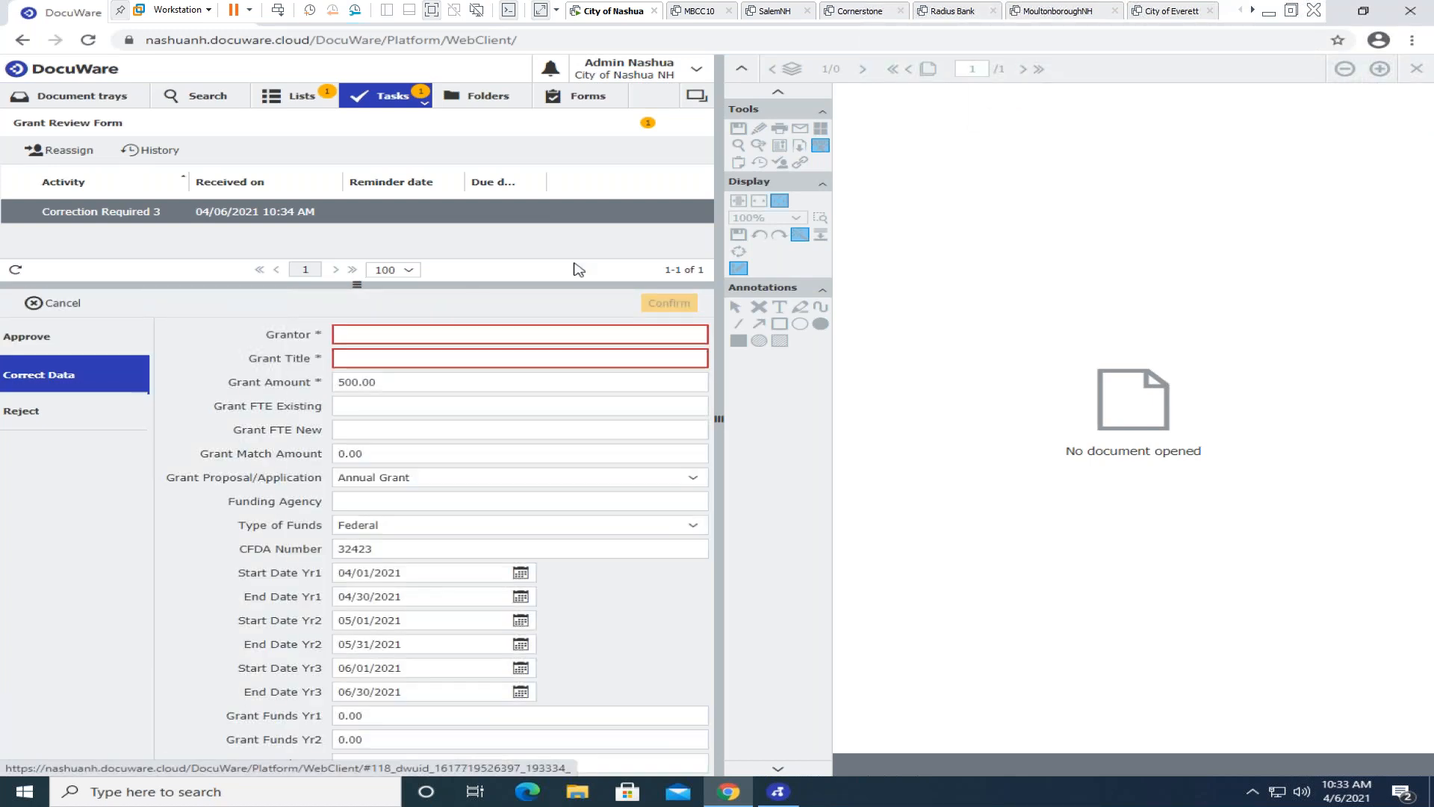
pyautogui.click(383, 335)
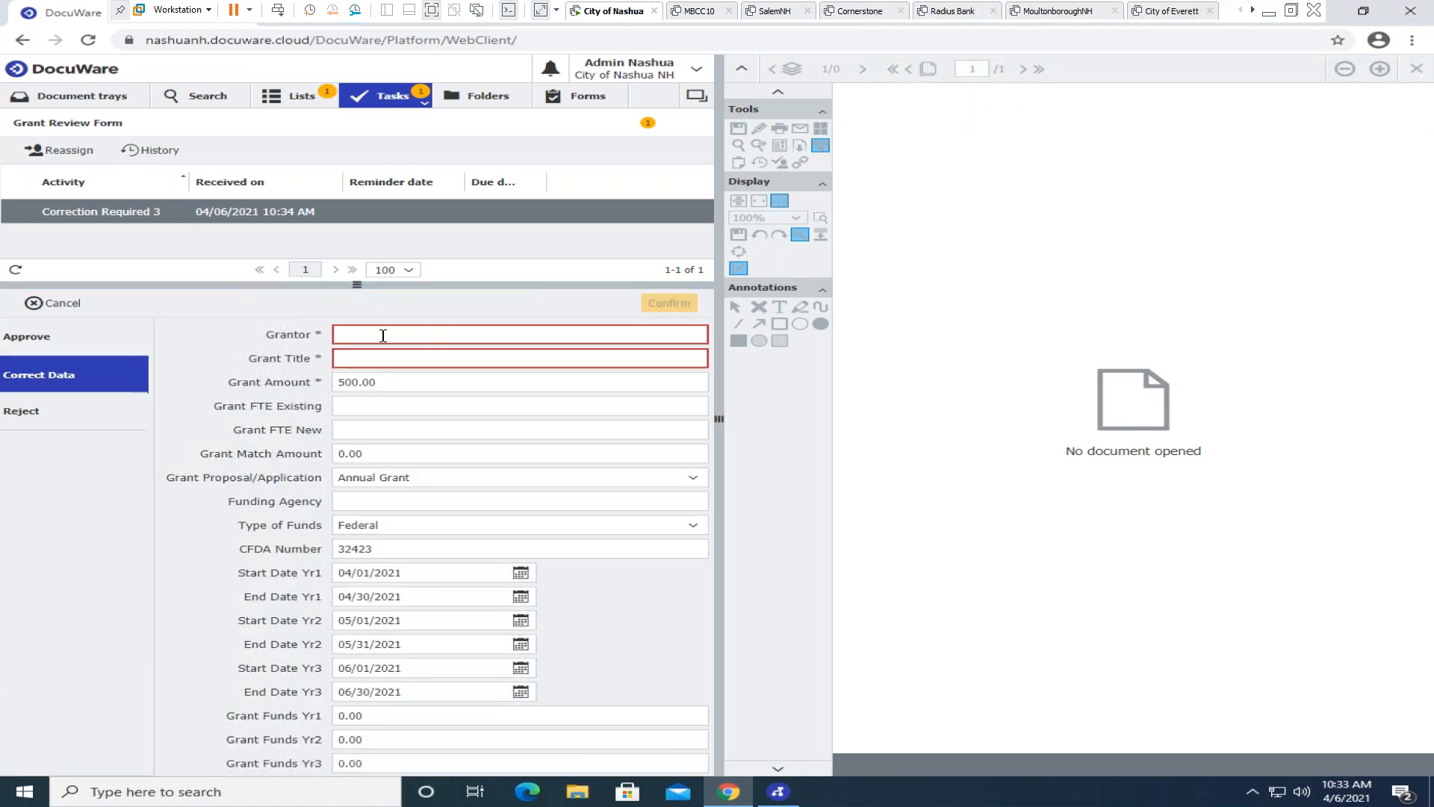
pyautogui.click(103, 213)
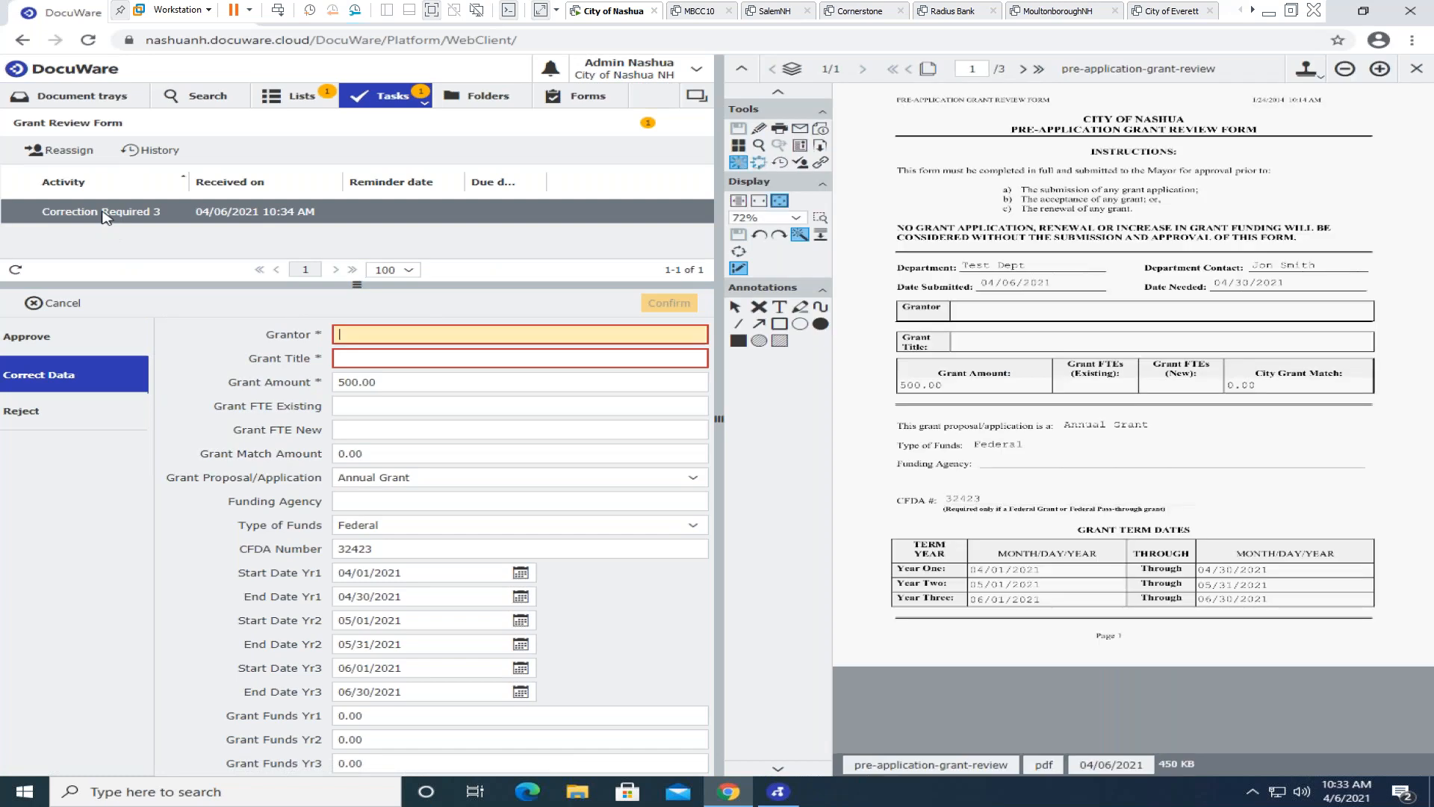
# Enter the grantor's name and the grant title NBA in the correction data.
pyautogui.click(364, 341)
pyautogui.write('Micahe')
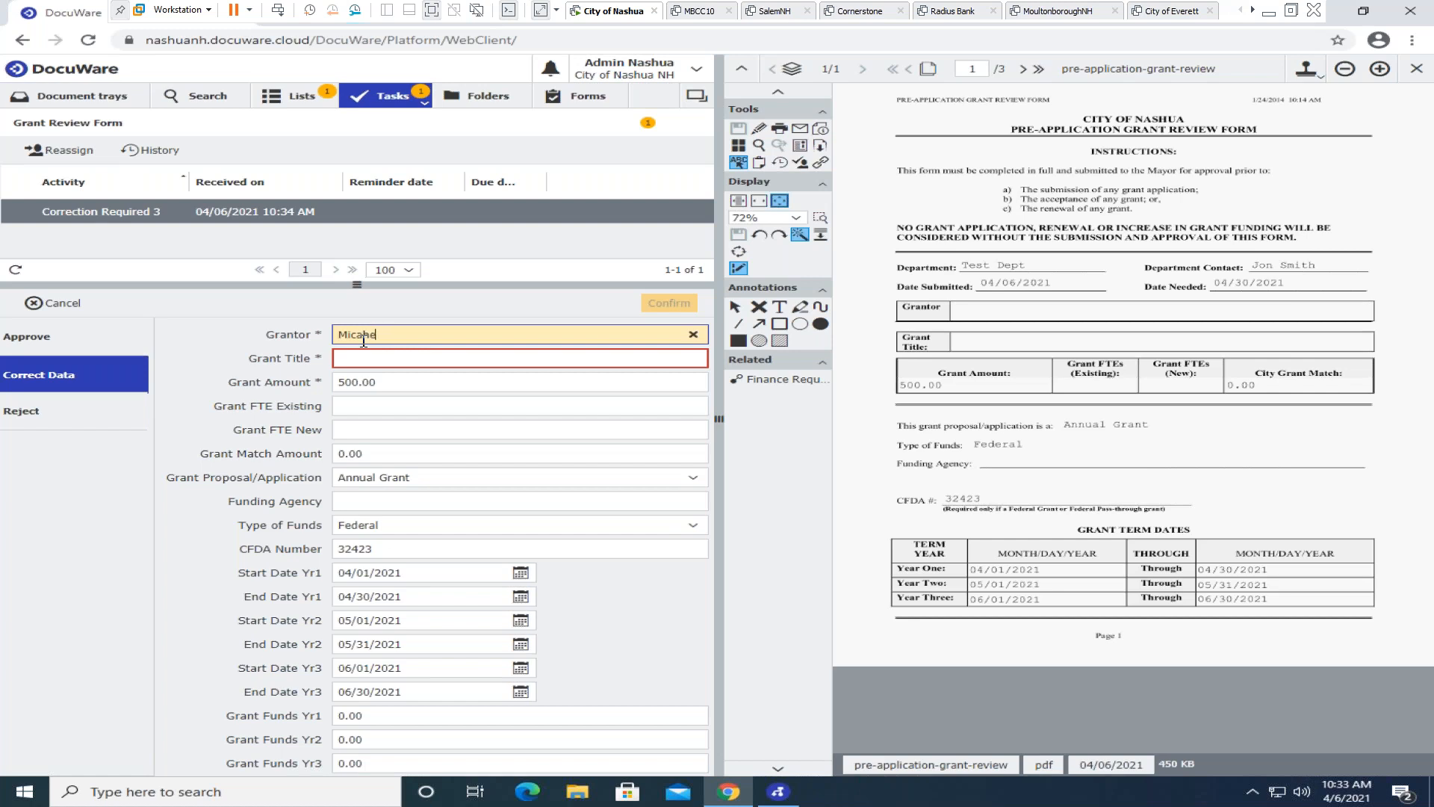
pyautogui.write('l Jordan')
pyautogui.press('Tab')
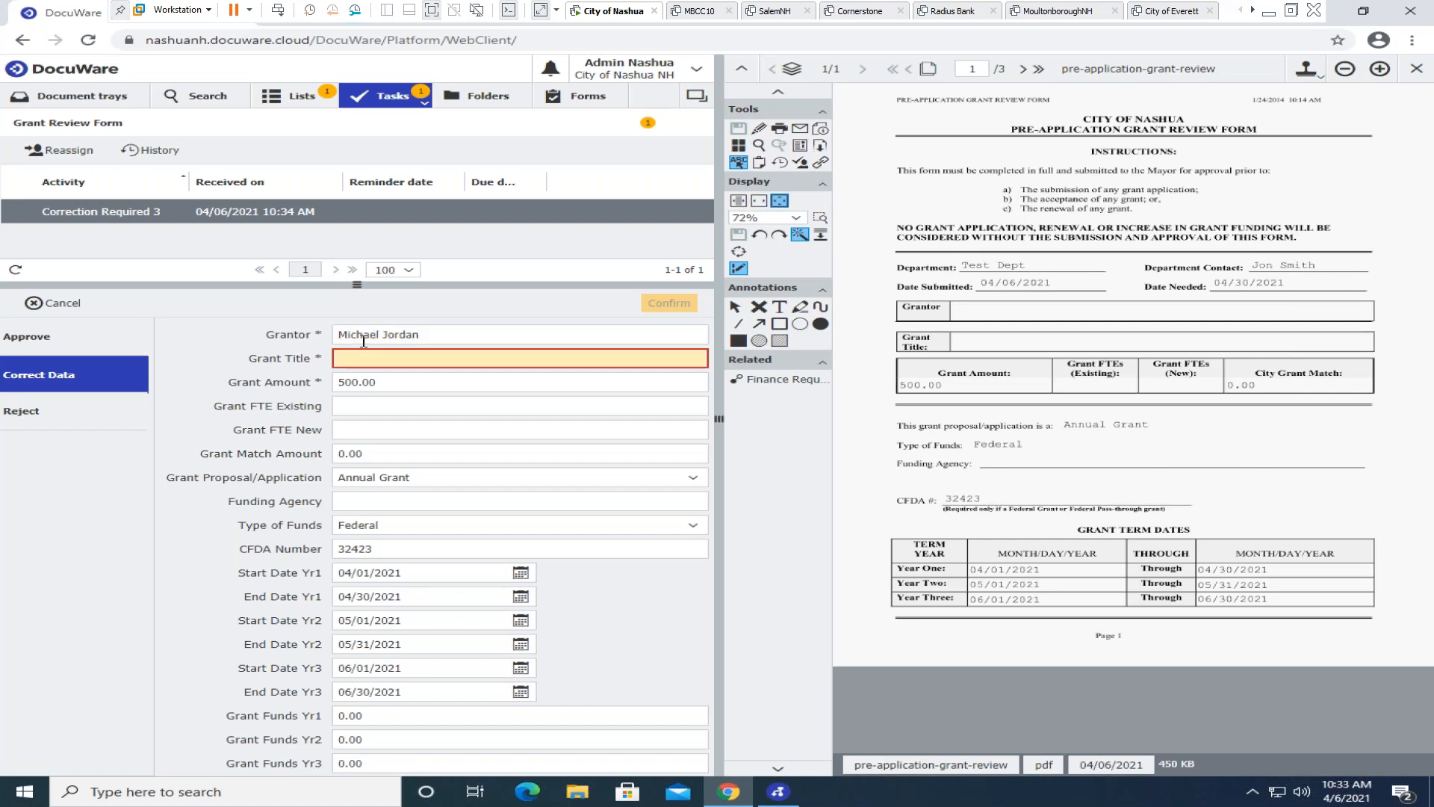
pyautogui.write('NA')
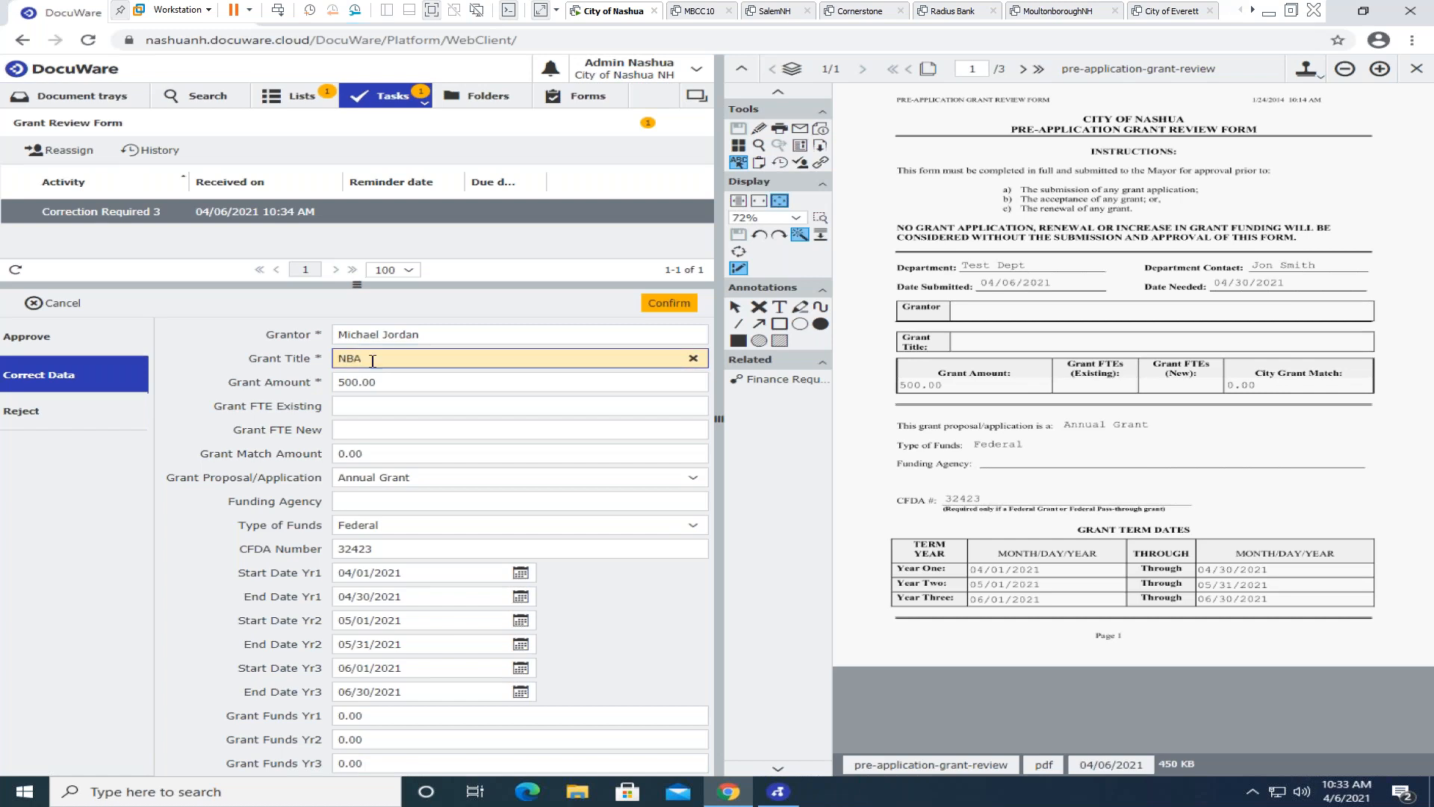
# Set the existing grant FTEs to 4, the new grant FTEs to 2 and the grant match amount to 200.
pyautogui.click(365, 413)
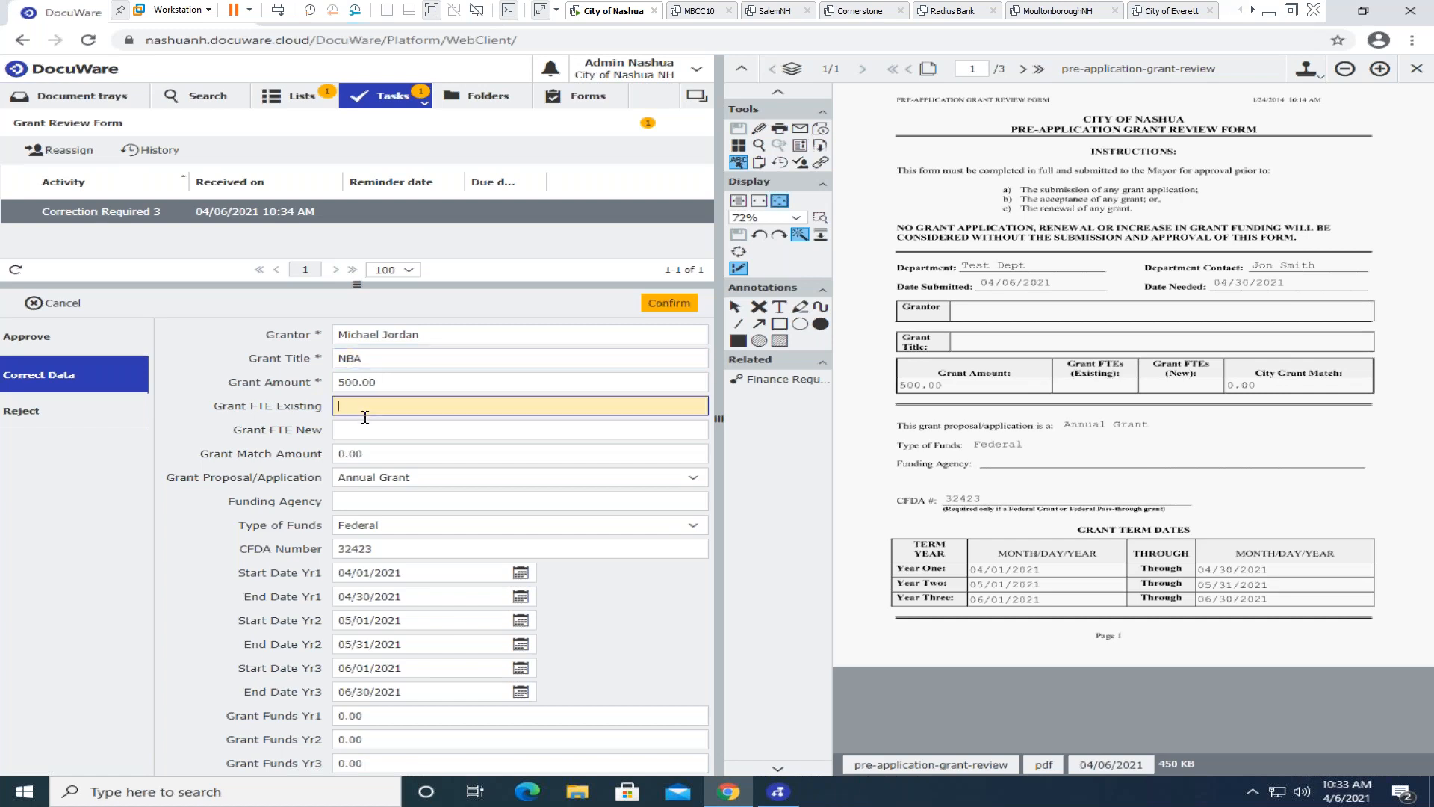
pyautogui.click(351, 432)
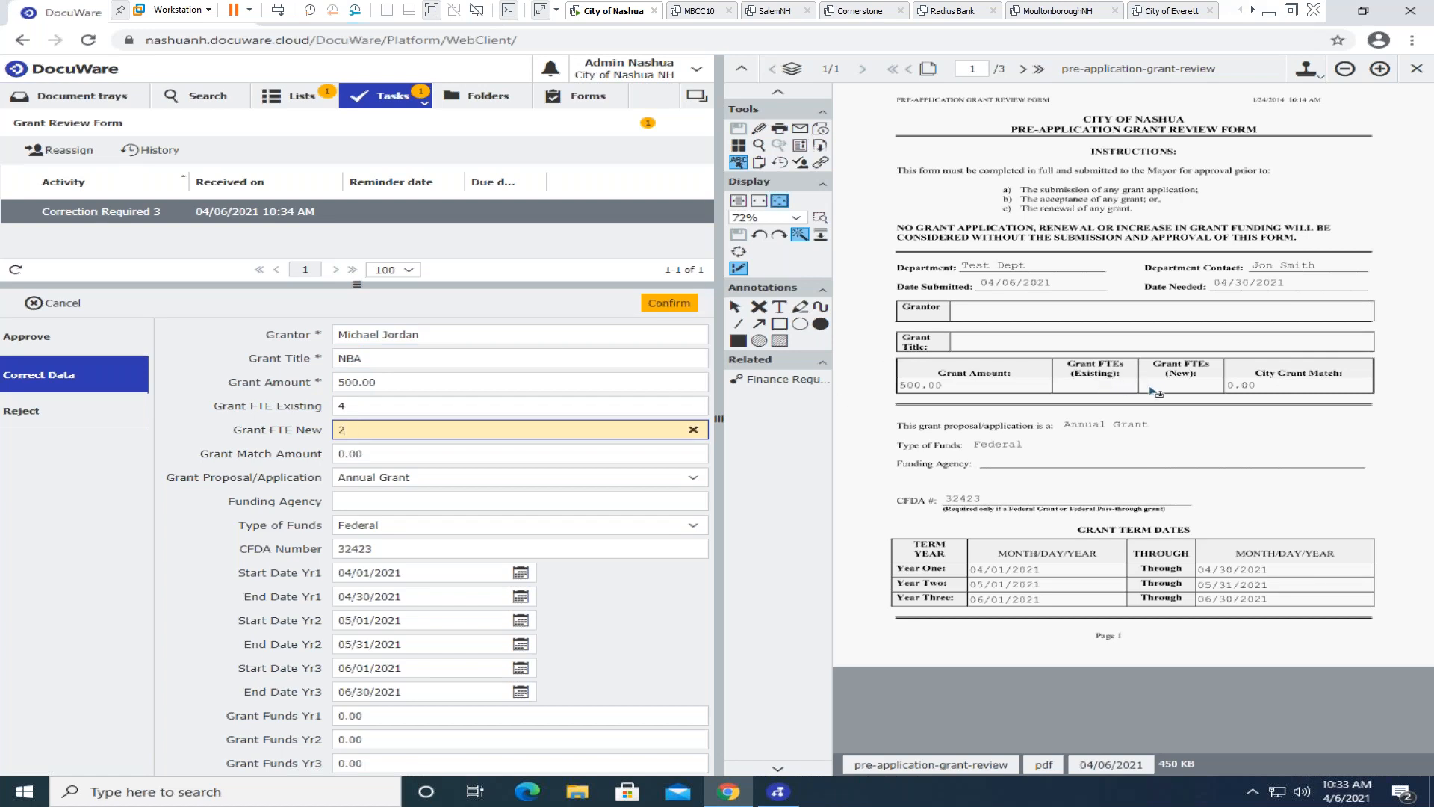
pyautogui.moveTo(403, 454); pyautogui.dragTo(291, 464)
pyautogui.write('2')
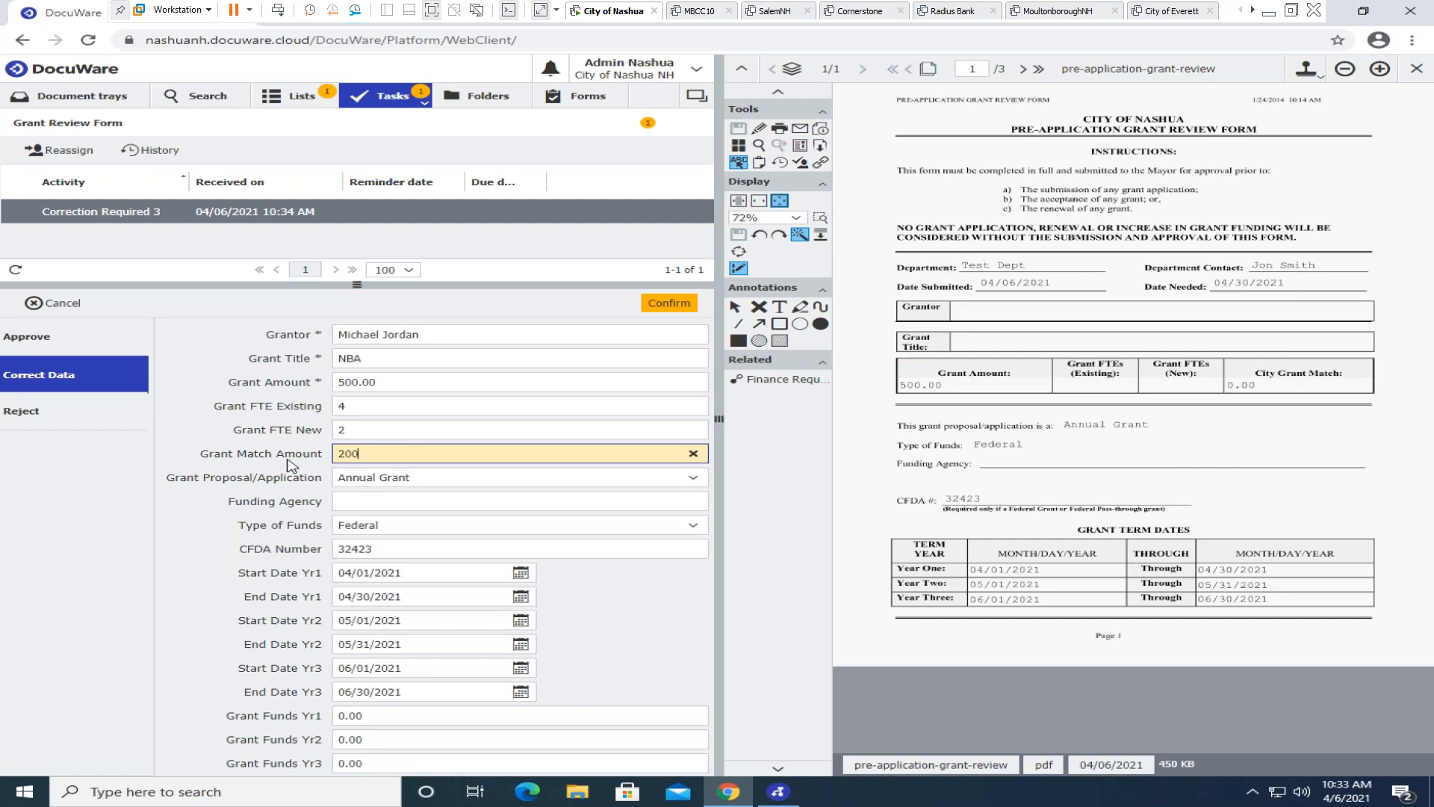
# Change the grant proposal/application type to New Grant and enter Department of Labor as the funding agency.
pyautogui.click(668, 482)
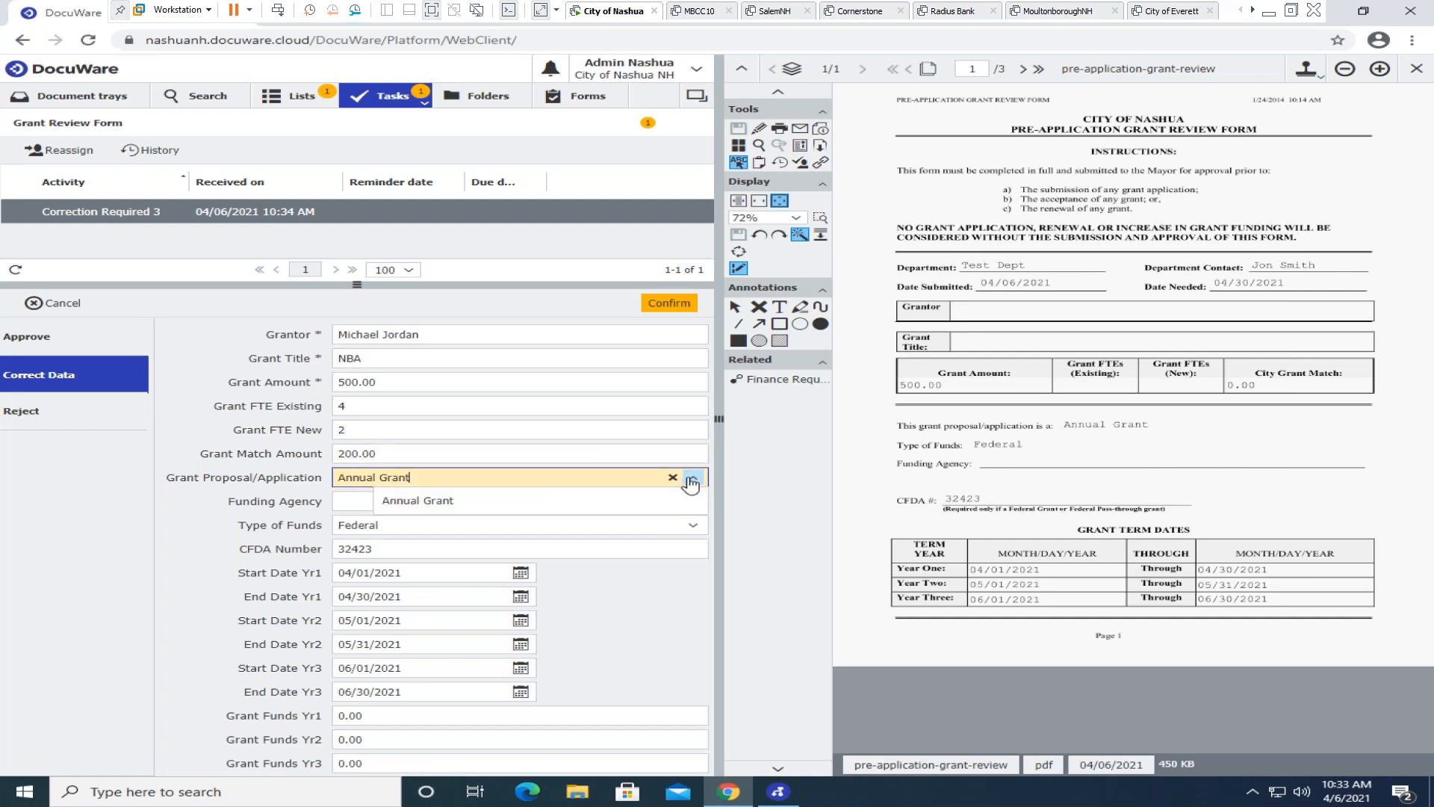
pyautogui.click(672, 477)
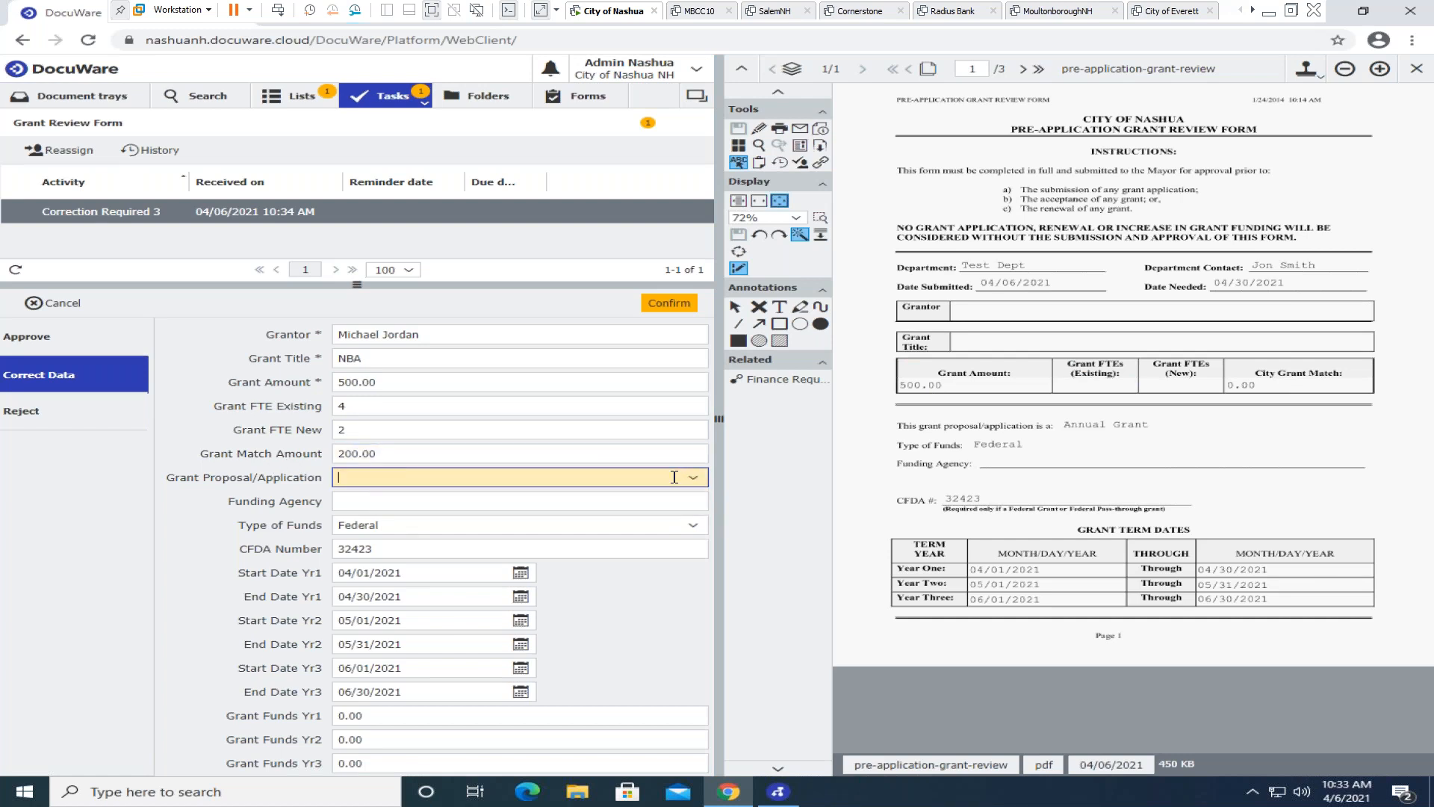
pyautogui.click(692, 478)
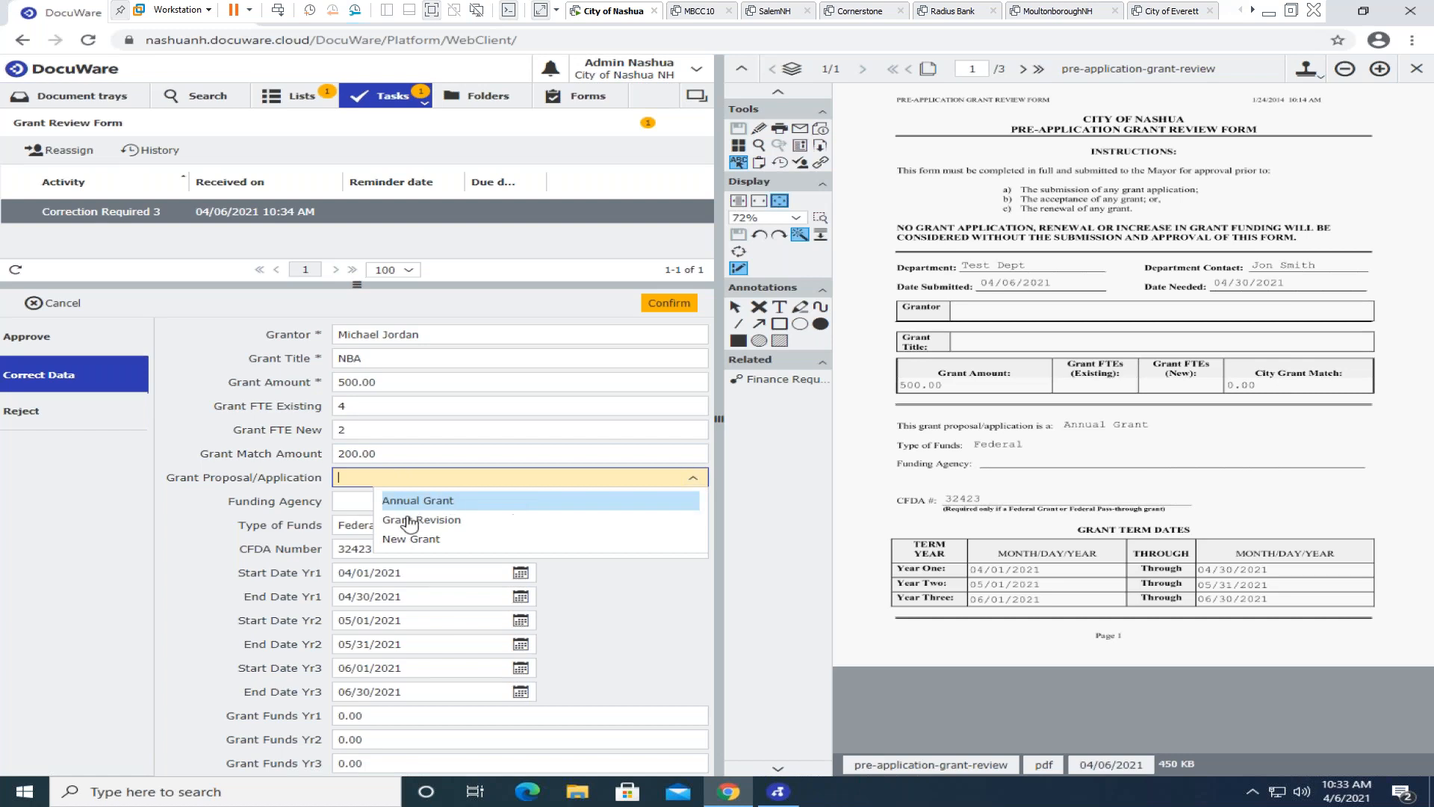
pyautogui.click(408, 541)
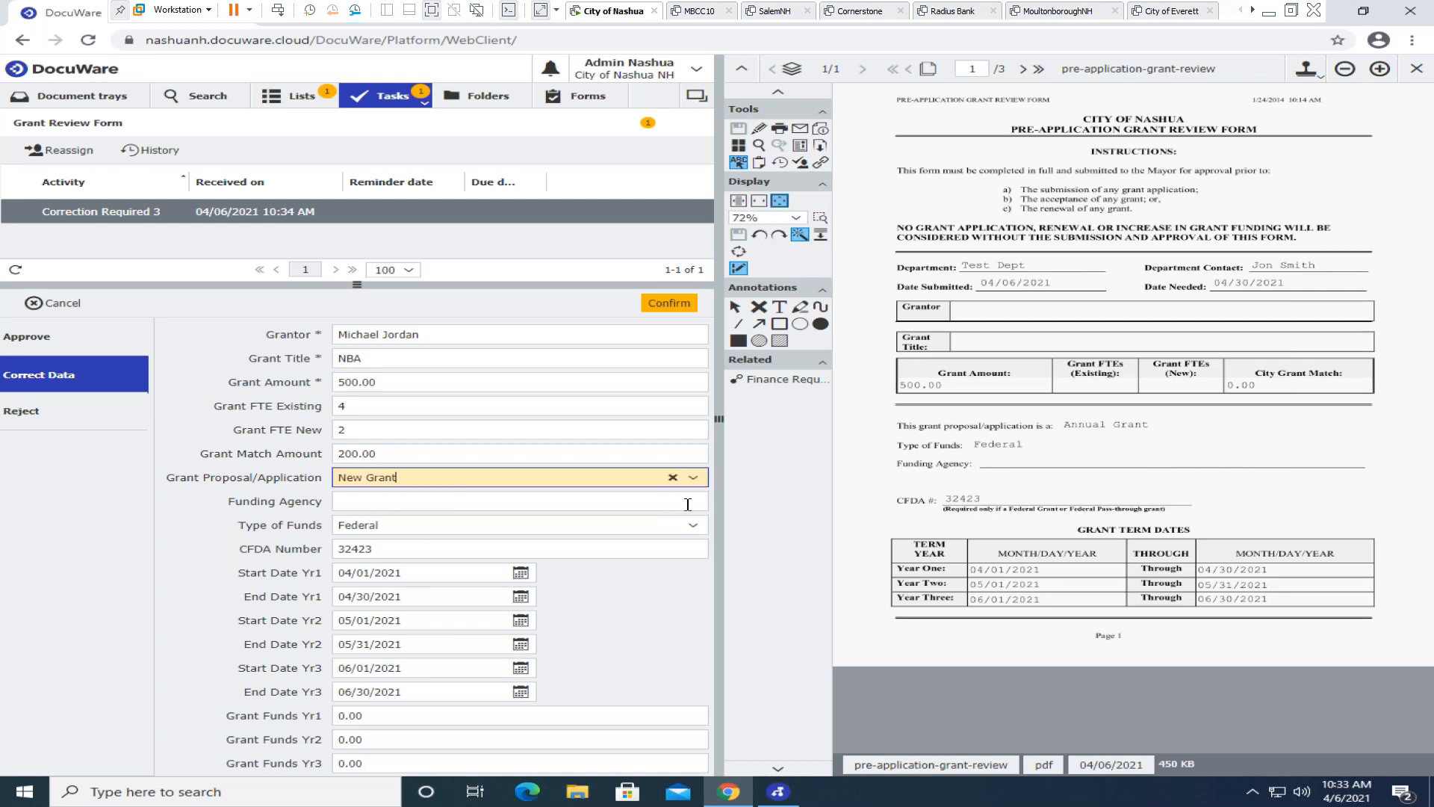
pyautogui.click(371, 507)
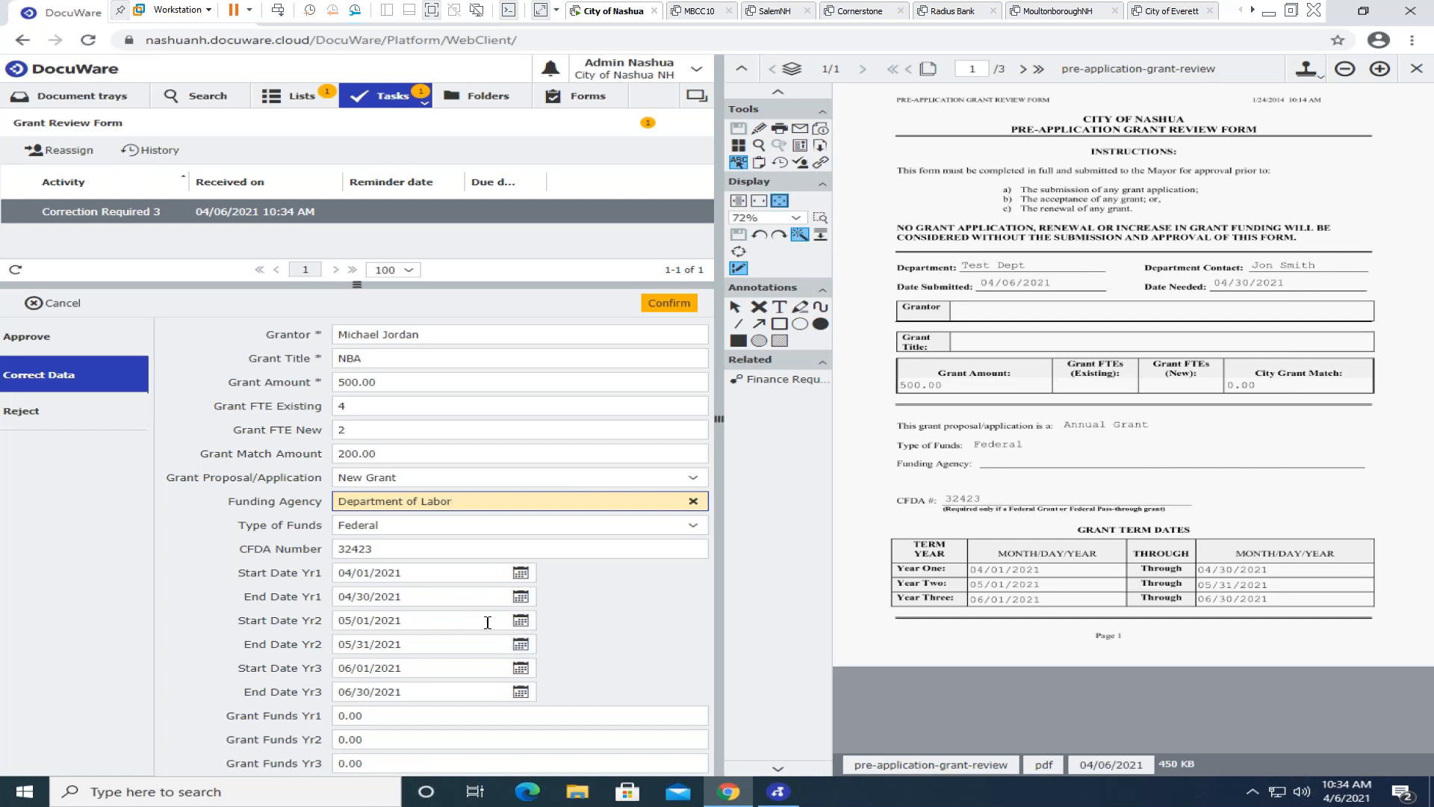
# Set the year two start date to 05/01/2022 and its end date to 05/31/2022.
pyautogui.click(521, 621)
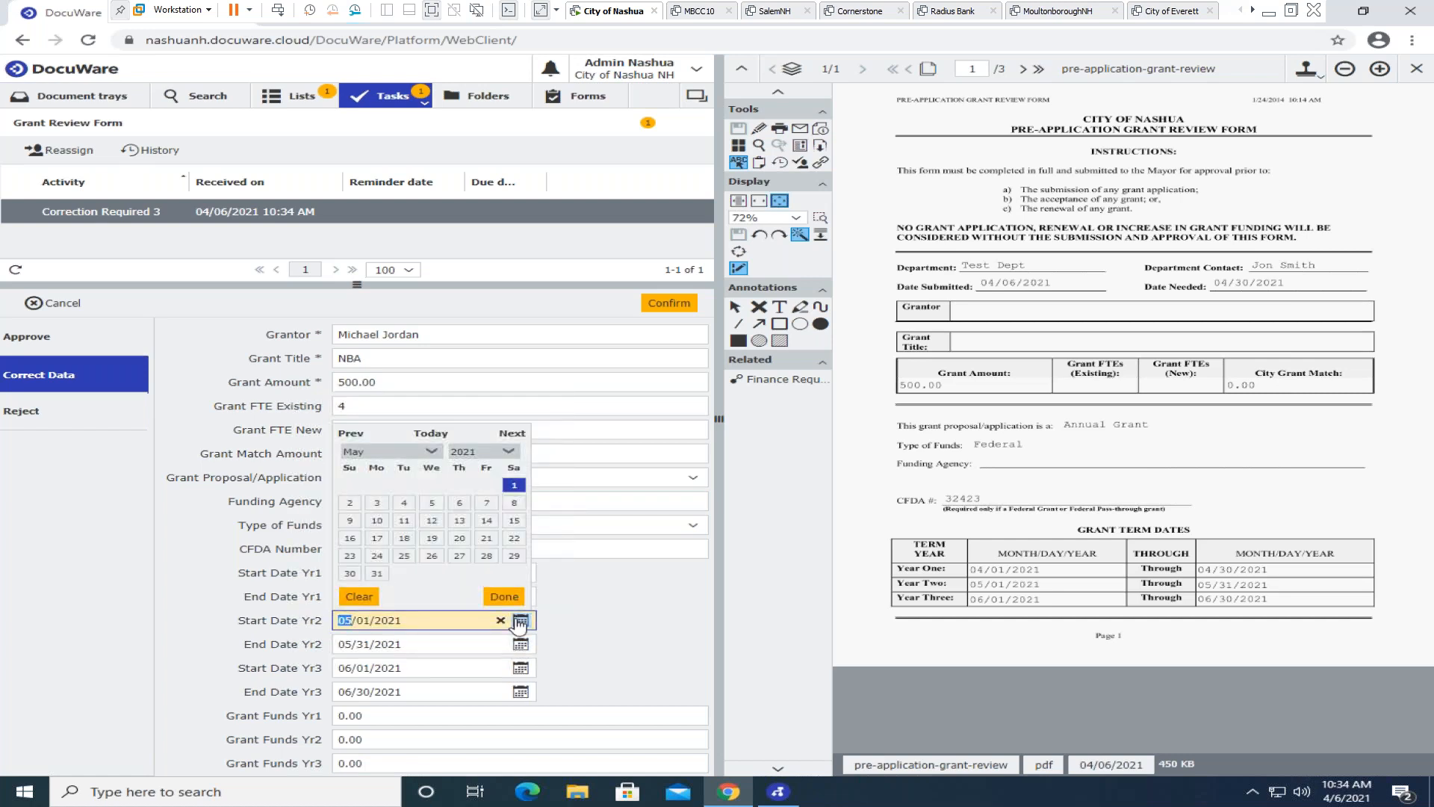
pyautogui.click(520, 620)
pyautogui.click(391, 621)
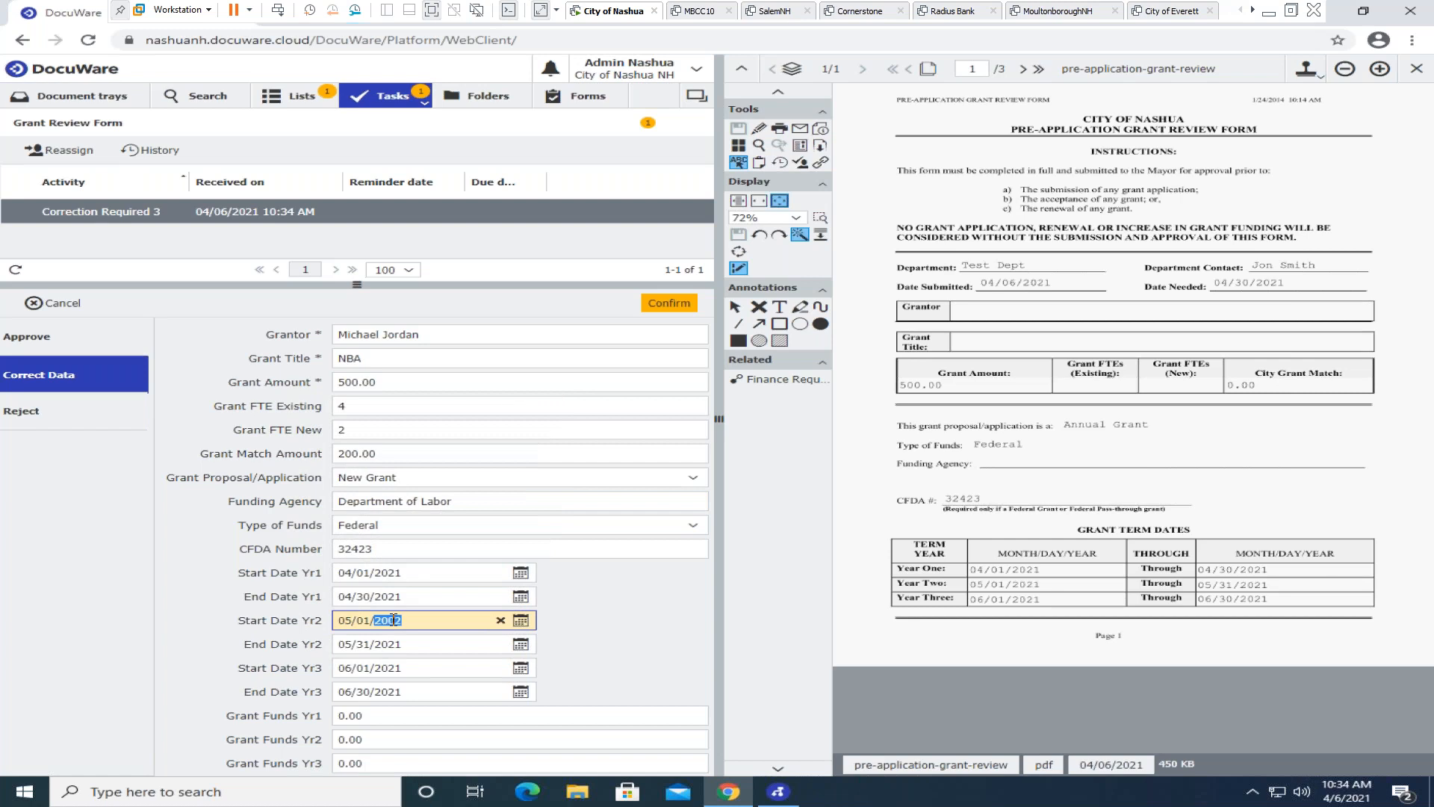
pyautogui.press('Tab')
pyautogui.click(396, 644)
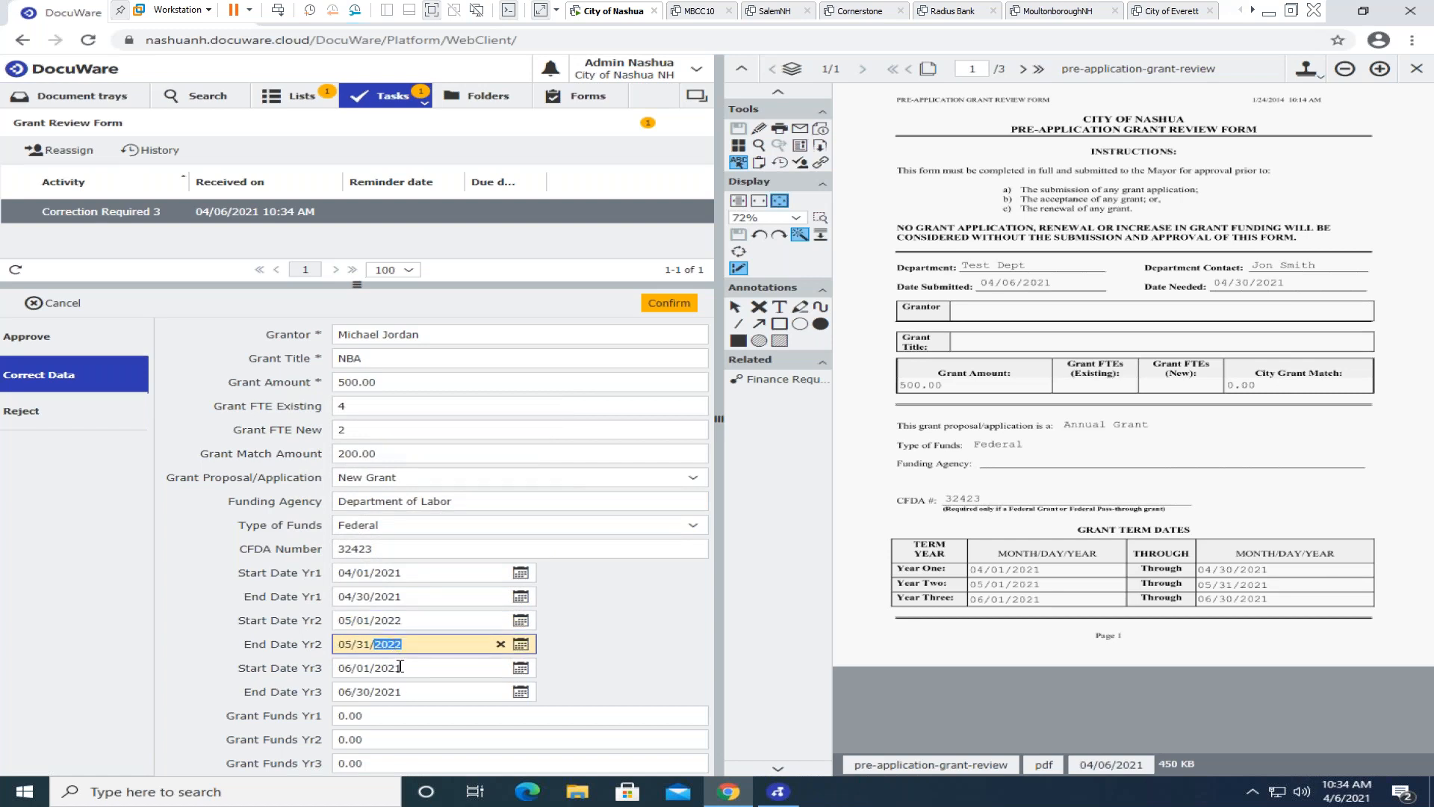
pyautogui.press('Tab')
# Set the year three start date to 06/01/2023 and its end date to 06/30/2023.
pyautogui.click(400, 667)
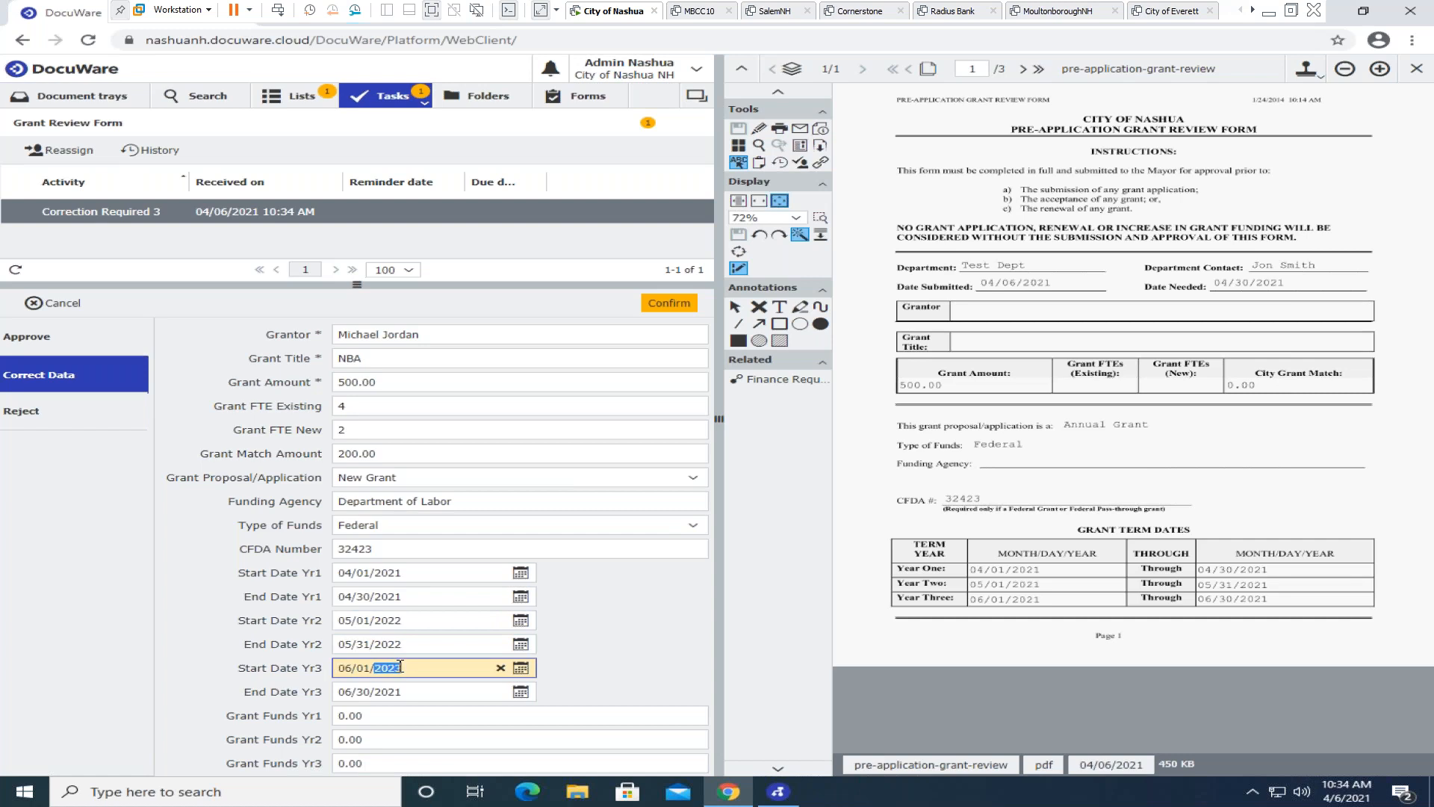
pyautogui.press('Tab')
pyautogui.click(401, 691)
pyautogui.click(615, 640)
pyautogui.scroll(-1, 657, 626)
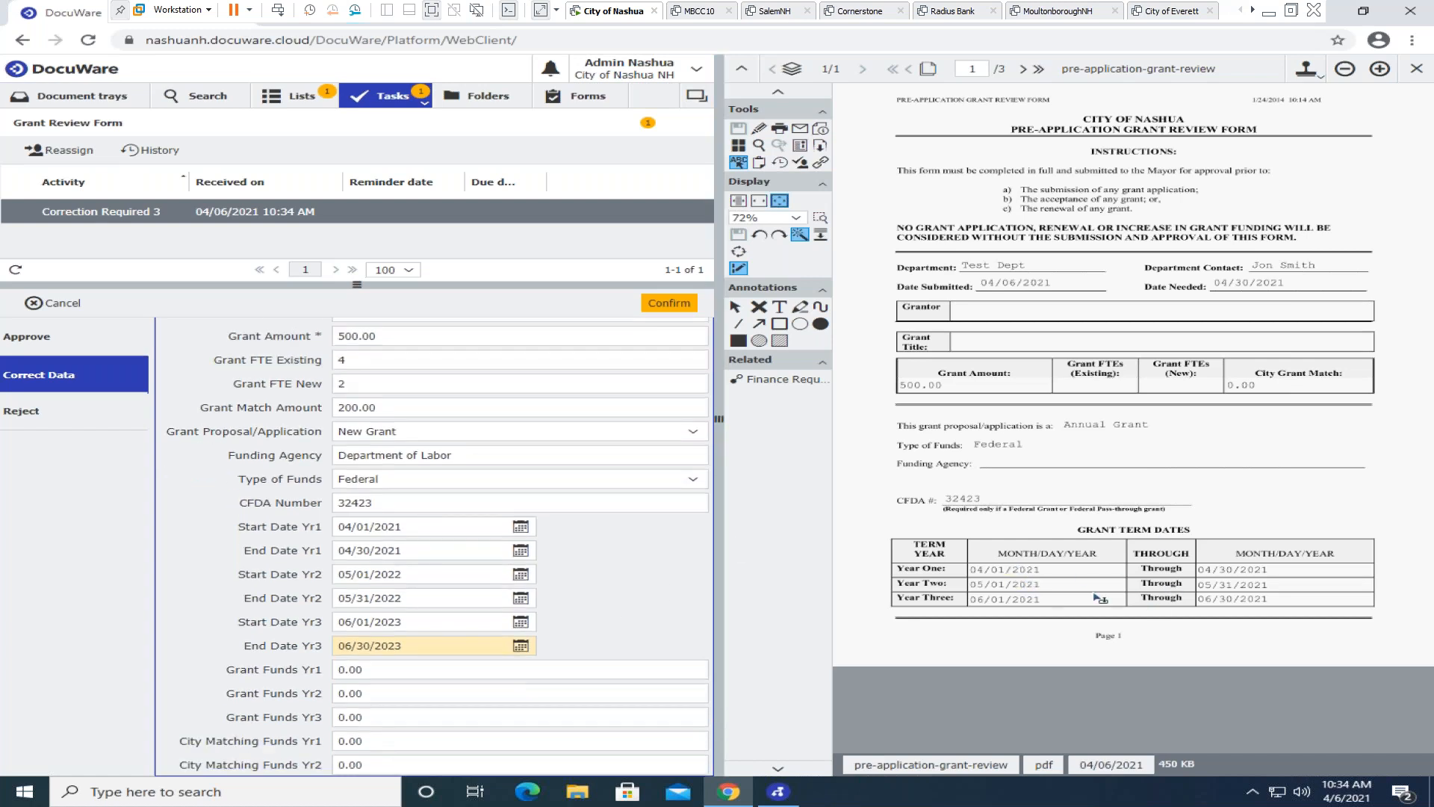
# Set the year one grant funds to 100.
pyautogui.click(381, 676)
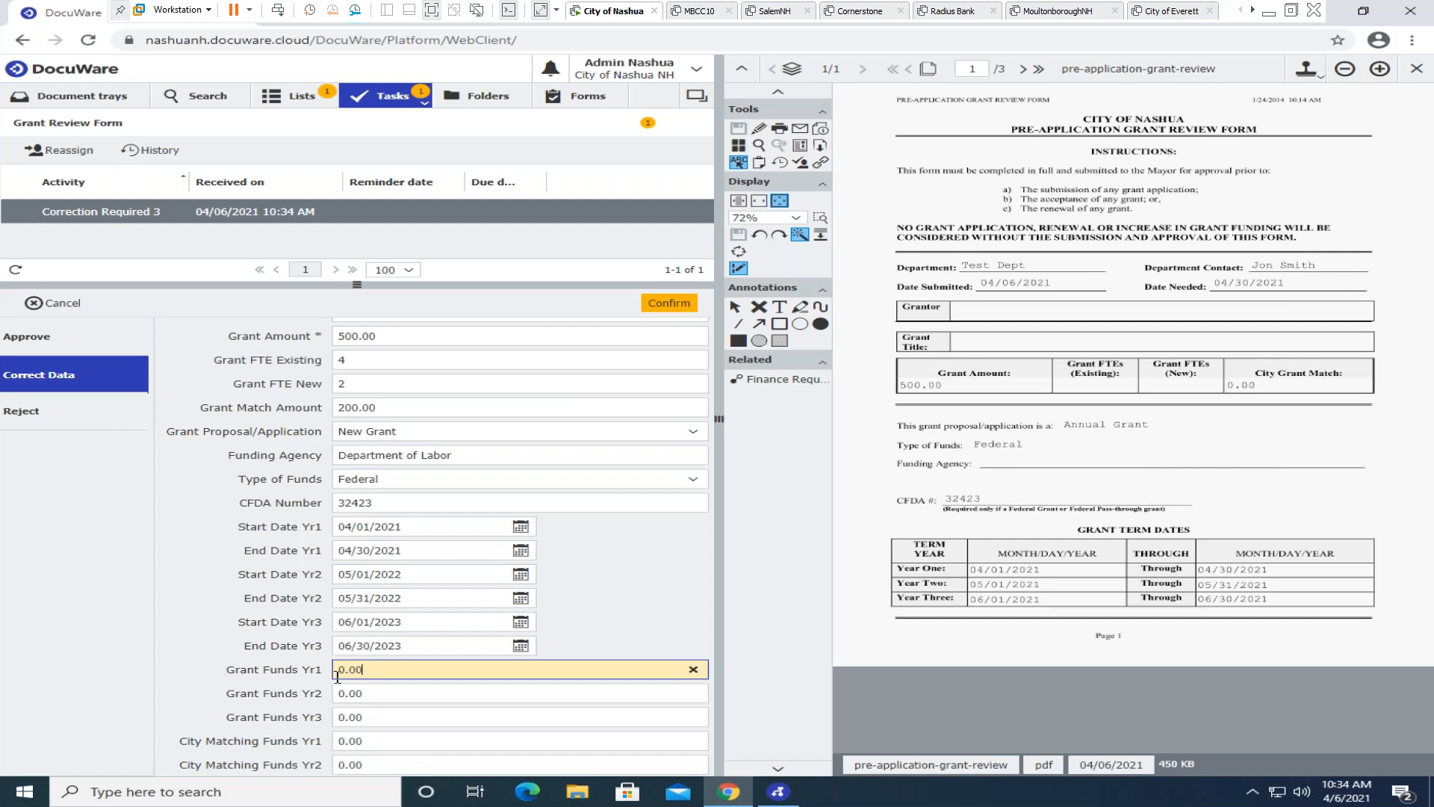
pyautogui.write('00')
pyautogui.click(369, 699)
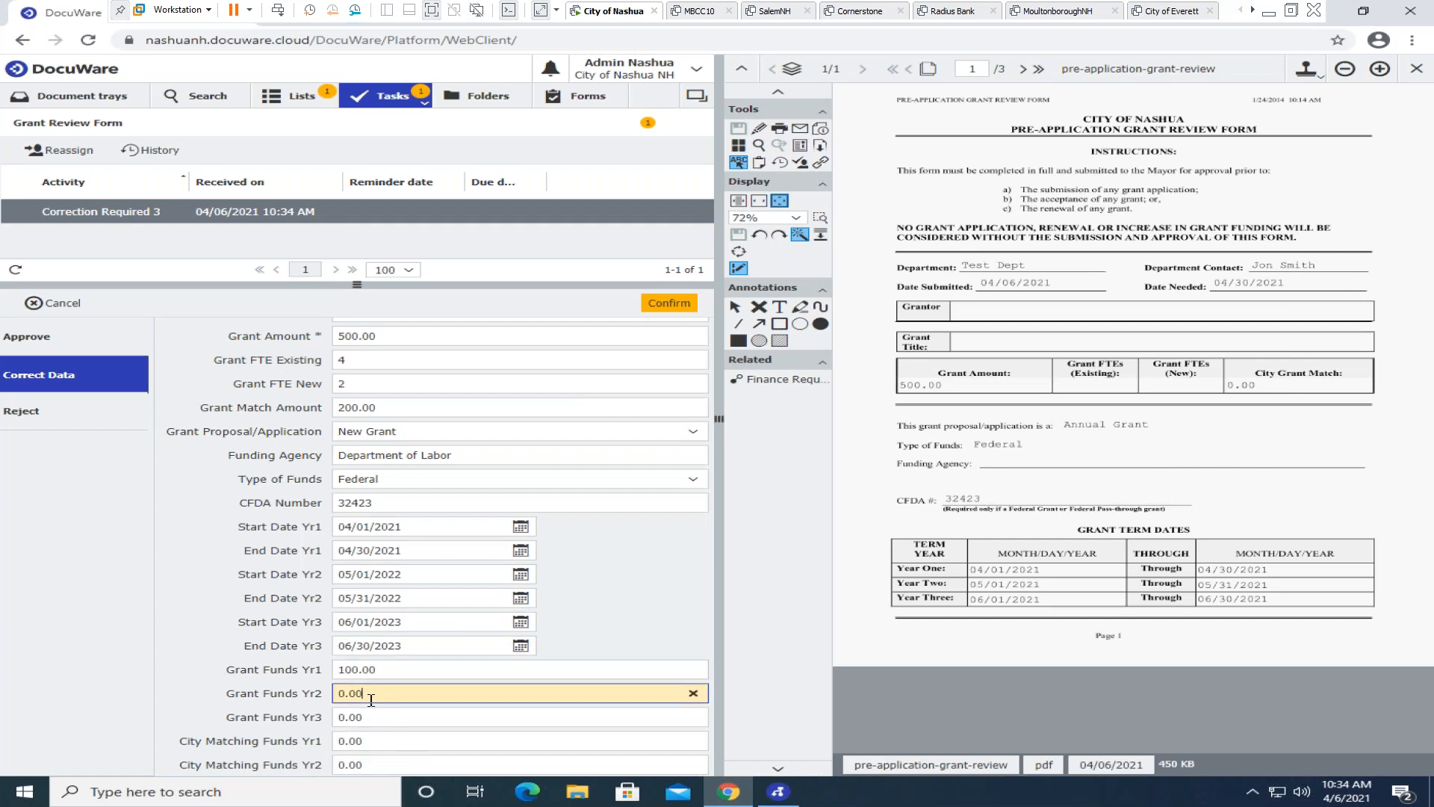
# Set the city matching funds to 100 for year two and 200 for year three.
pyautogui.scroll(-2, 567, 672)
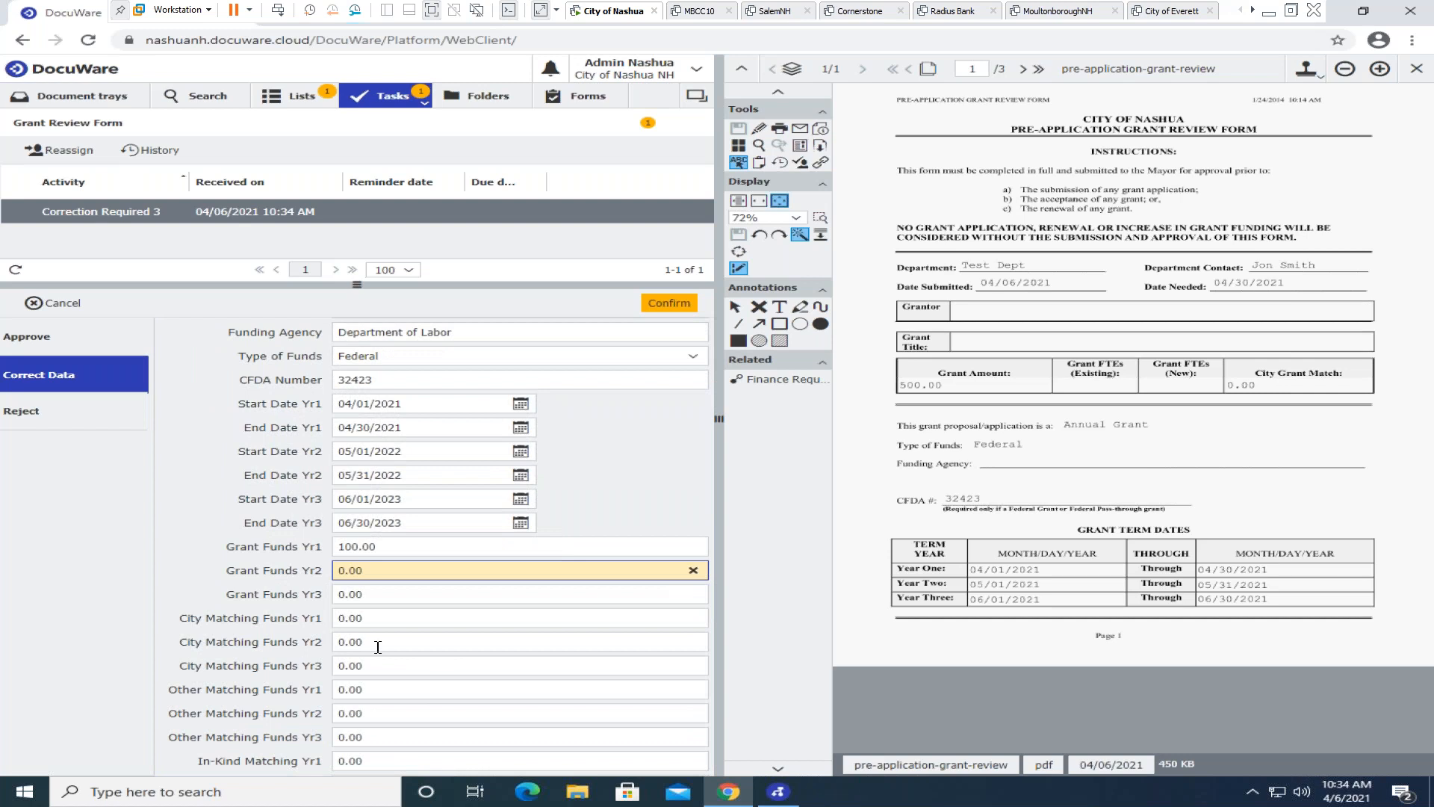
pyautogui.click(392, 647)
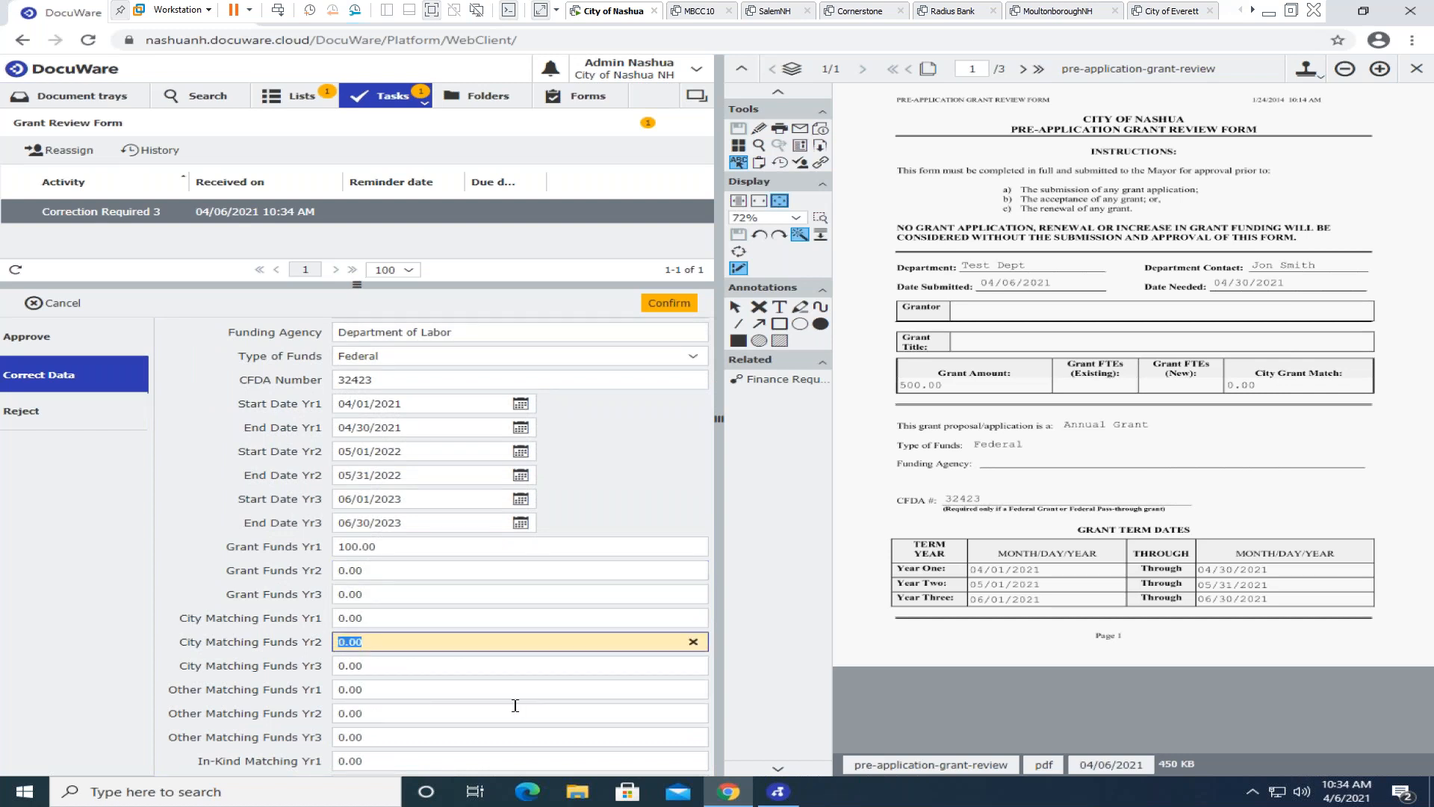
pyautogui.write('100')
pyautogui.click(411, 675)
pyautogui.press('BackSpace')
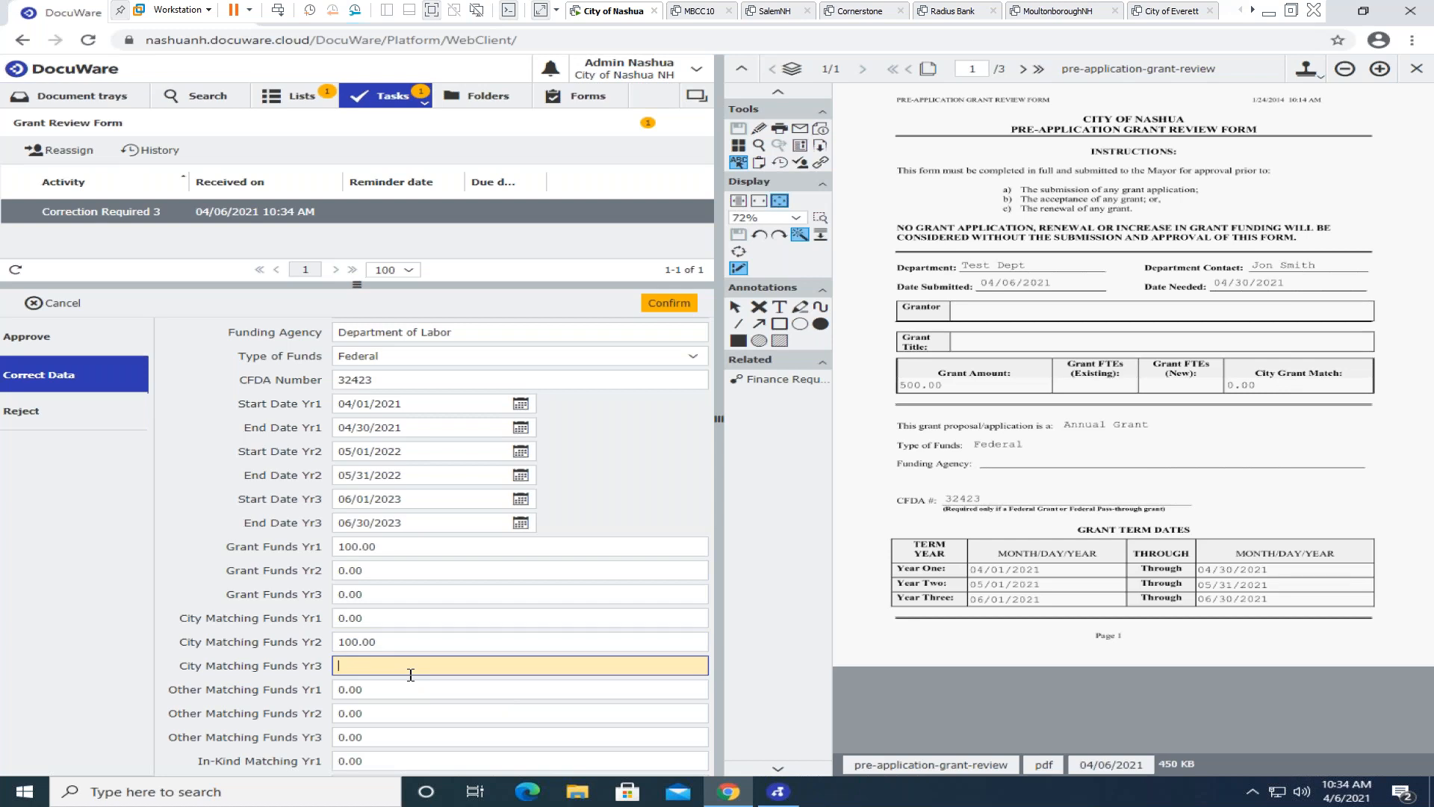
pyautogui.write('200')
# Set the year one in-kind matching amount to 100.
pyautogui.scroll(-3, 596, 596)
pyautogui.click(417, 641)
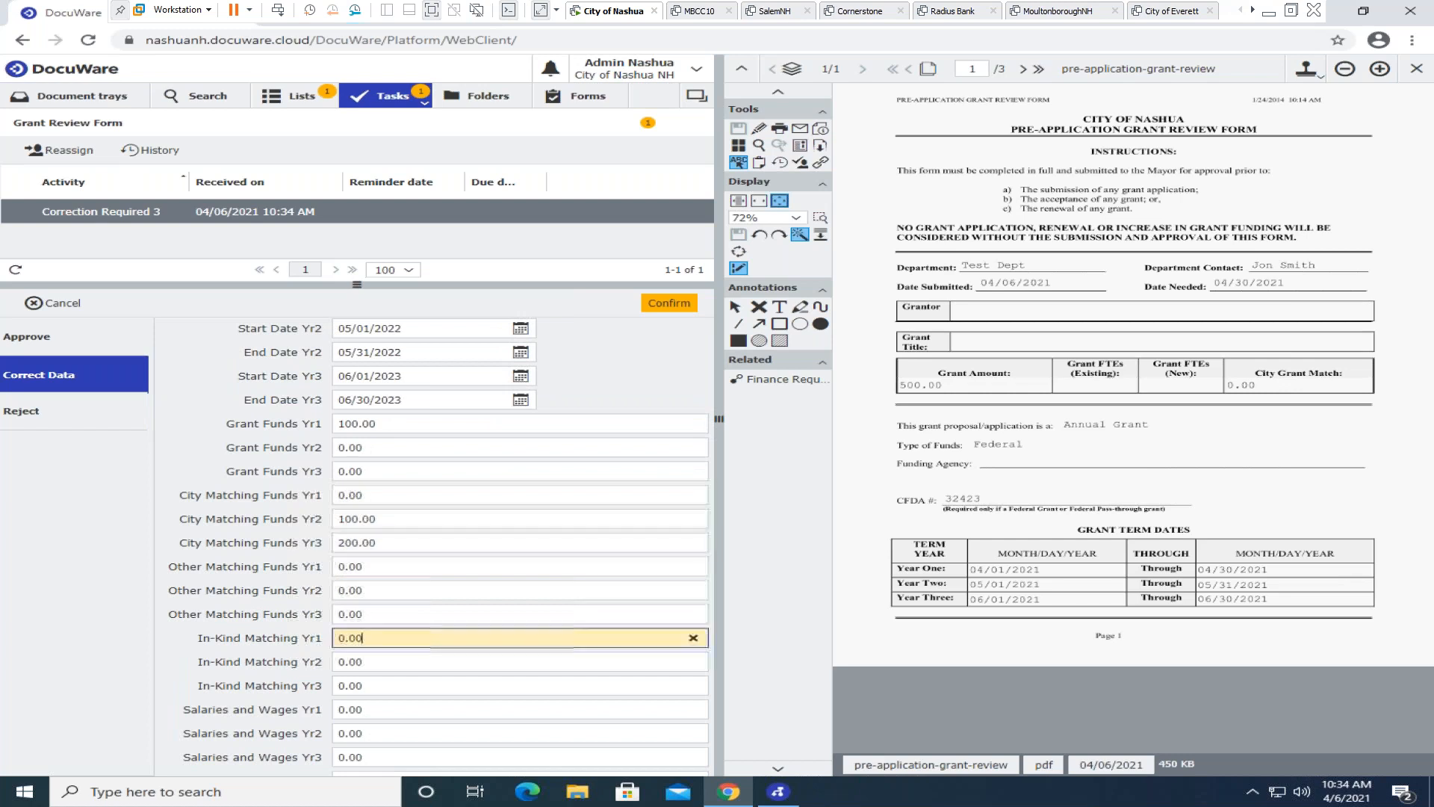
pyautogui.write('100')
# Set the year one salaries and wages to 100 and the year two fringe benefits to 150.
pyautogui.scroll(-3, 448, 754)
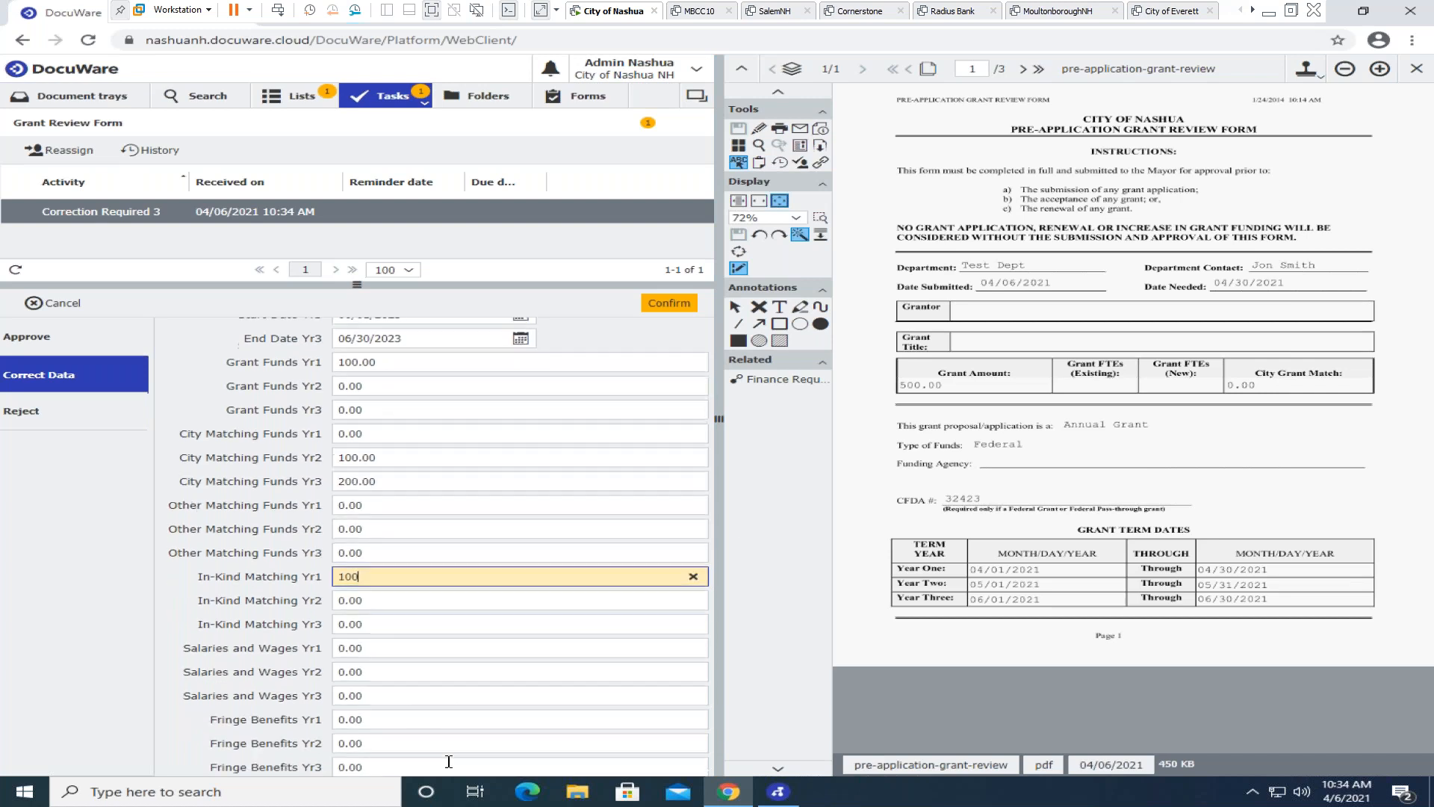
pyautogui.scroll(-2, 448, 761)
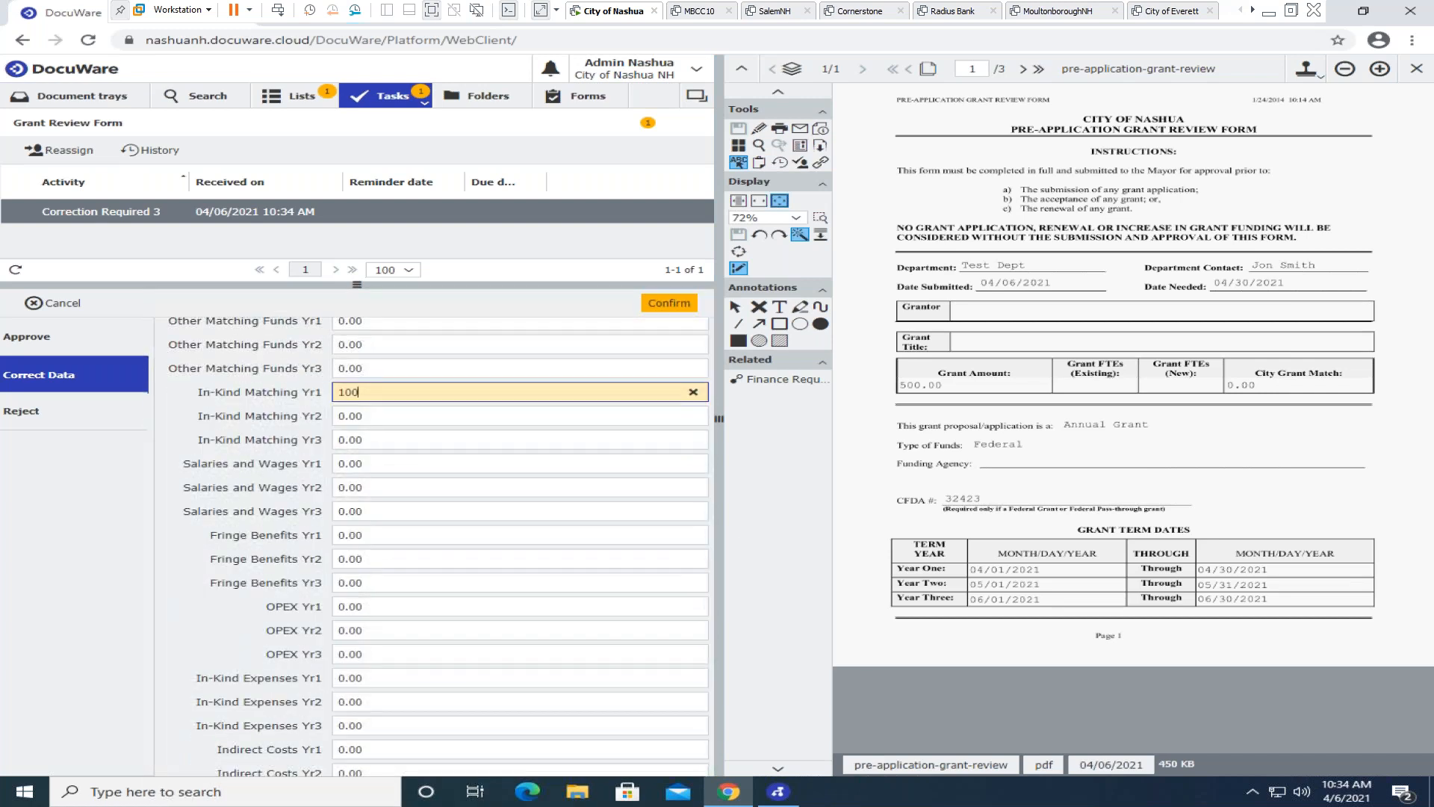
pyautogui.click(370, 465)
pyautogui.write('100')
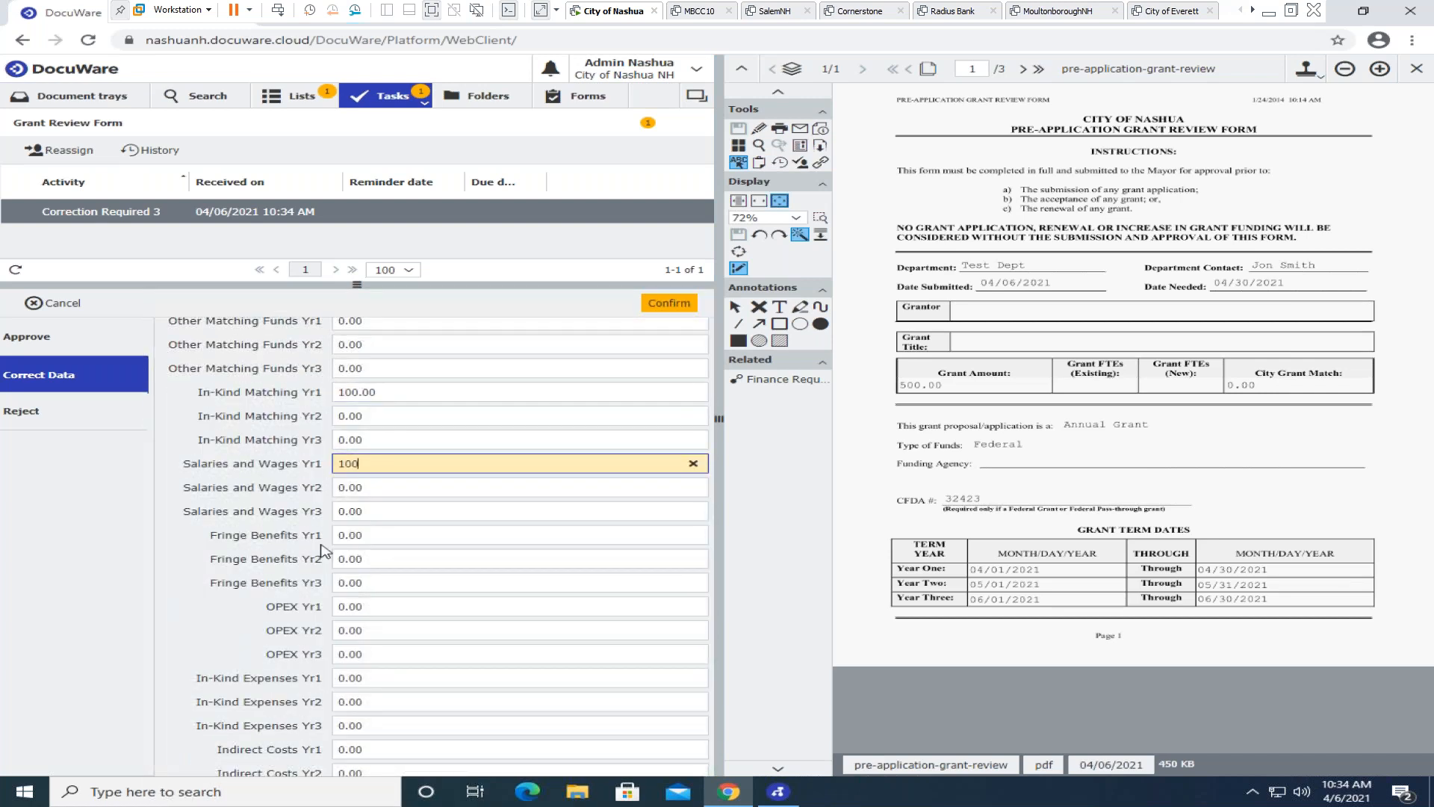
pyautogui.click(360, 571)
pyautogui.click(311, 559)
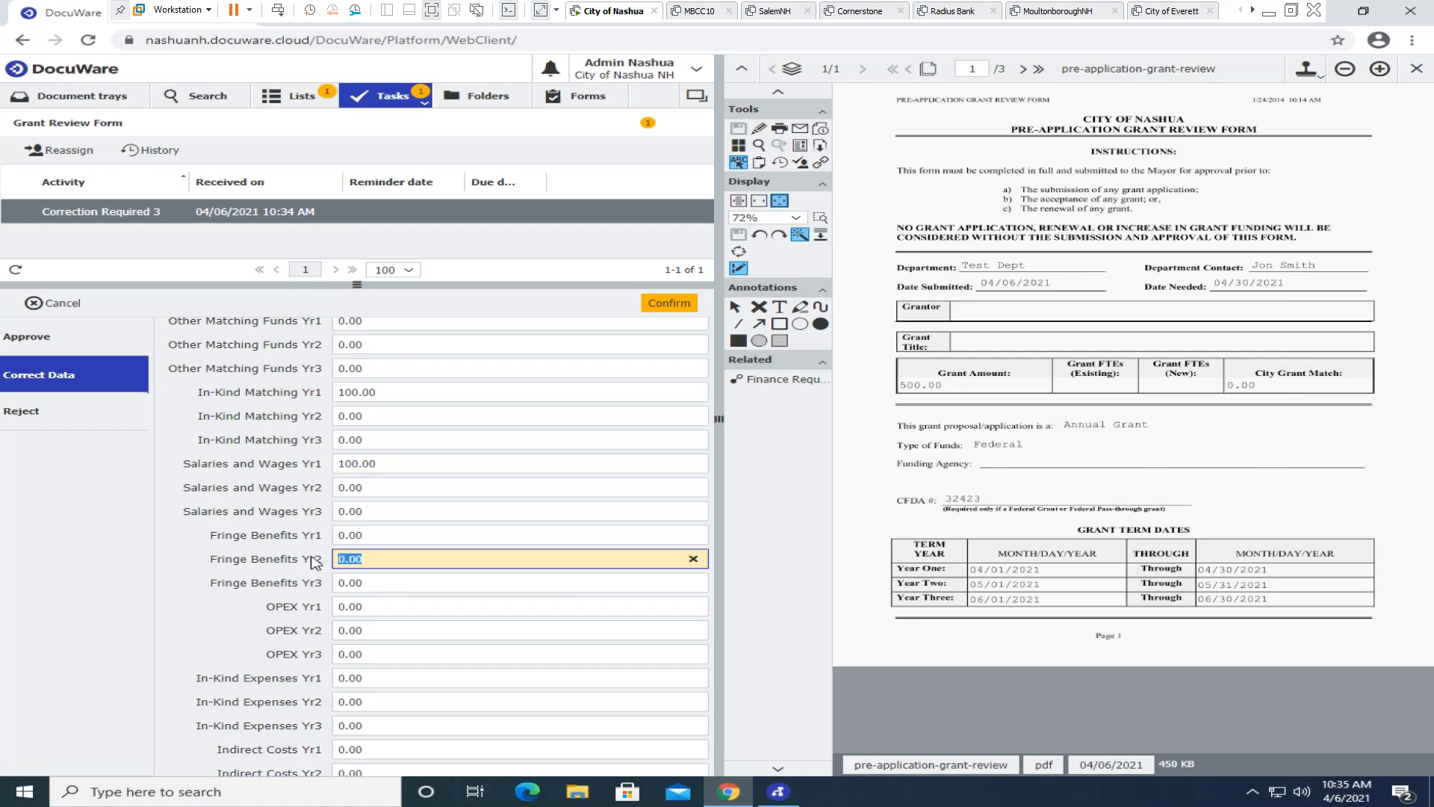
pyautogui.write('150')
# Set OPEX to 200 for year two and 50 for year three, and confirm the data correction.
pyautogui.click(364, 629)
pyautogui.click(300, 635)
pyautogui.write('200')
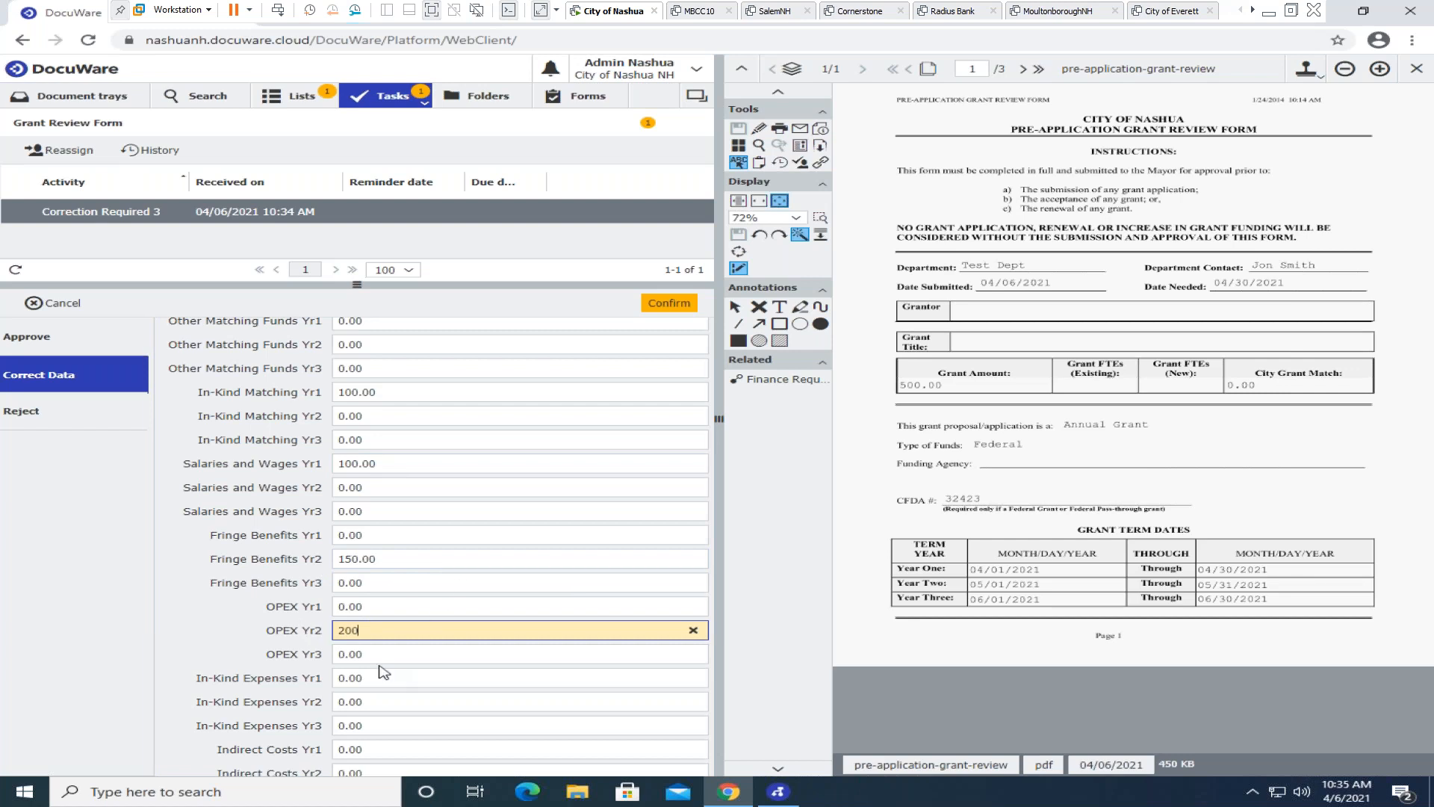
pyautogui.press('Tab')
pyautogui.write('50')
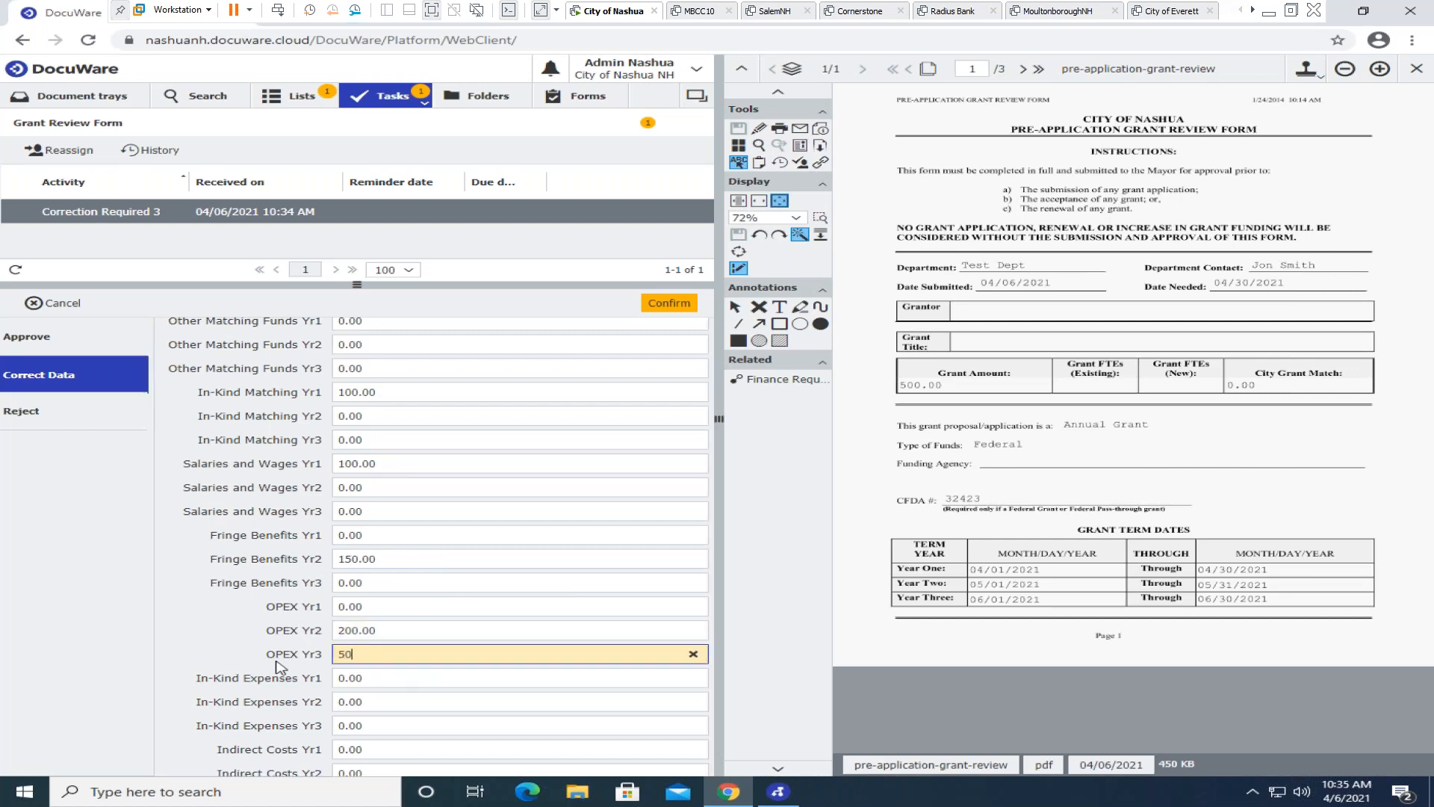
pyautogui.press('Return')
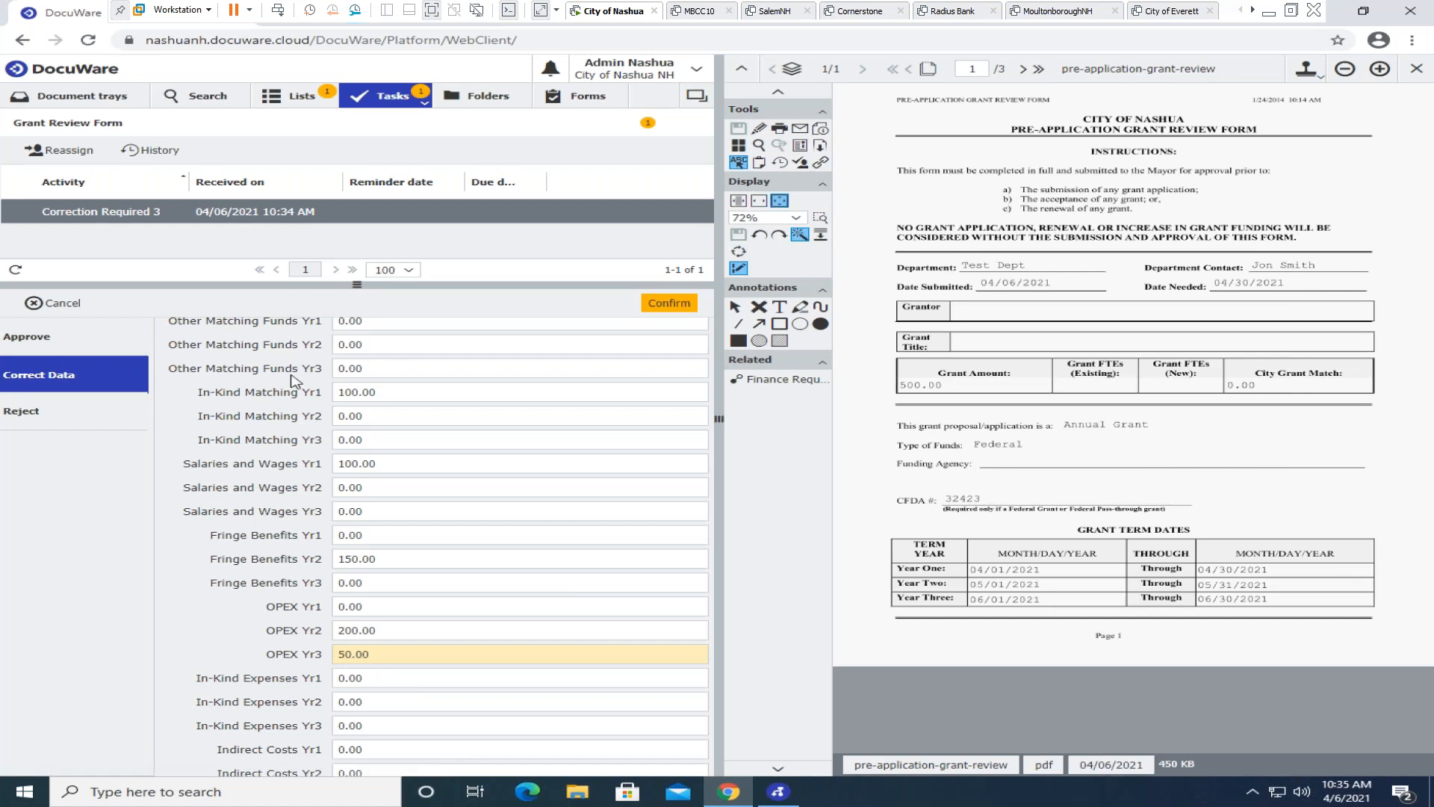
pyautogui.click(673, 314)
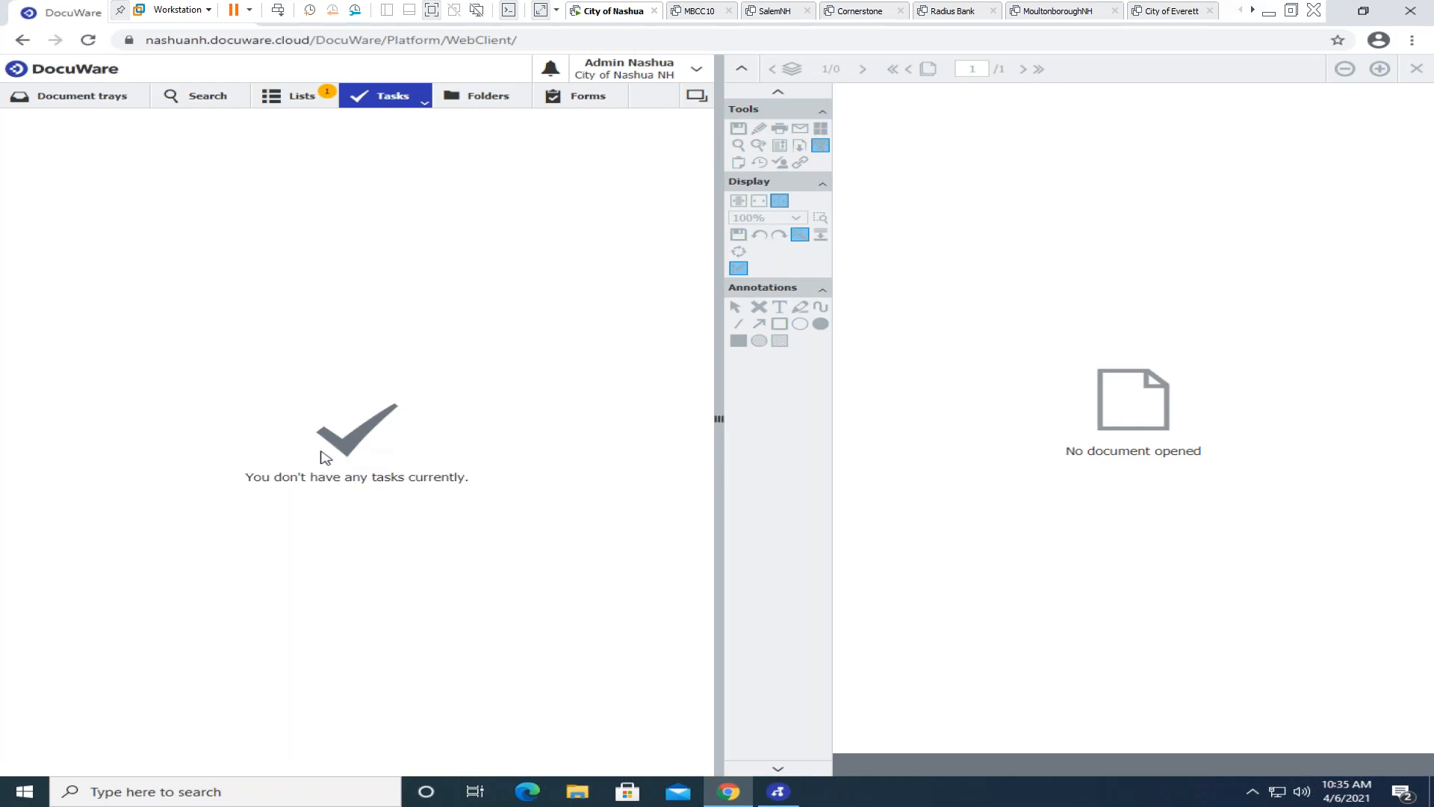
# Open the Dir Admin Services task from the monitored tasks and display page 2 of its grant review form.
pyautogui.click(424, 105)
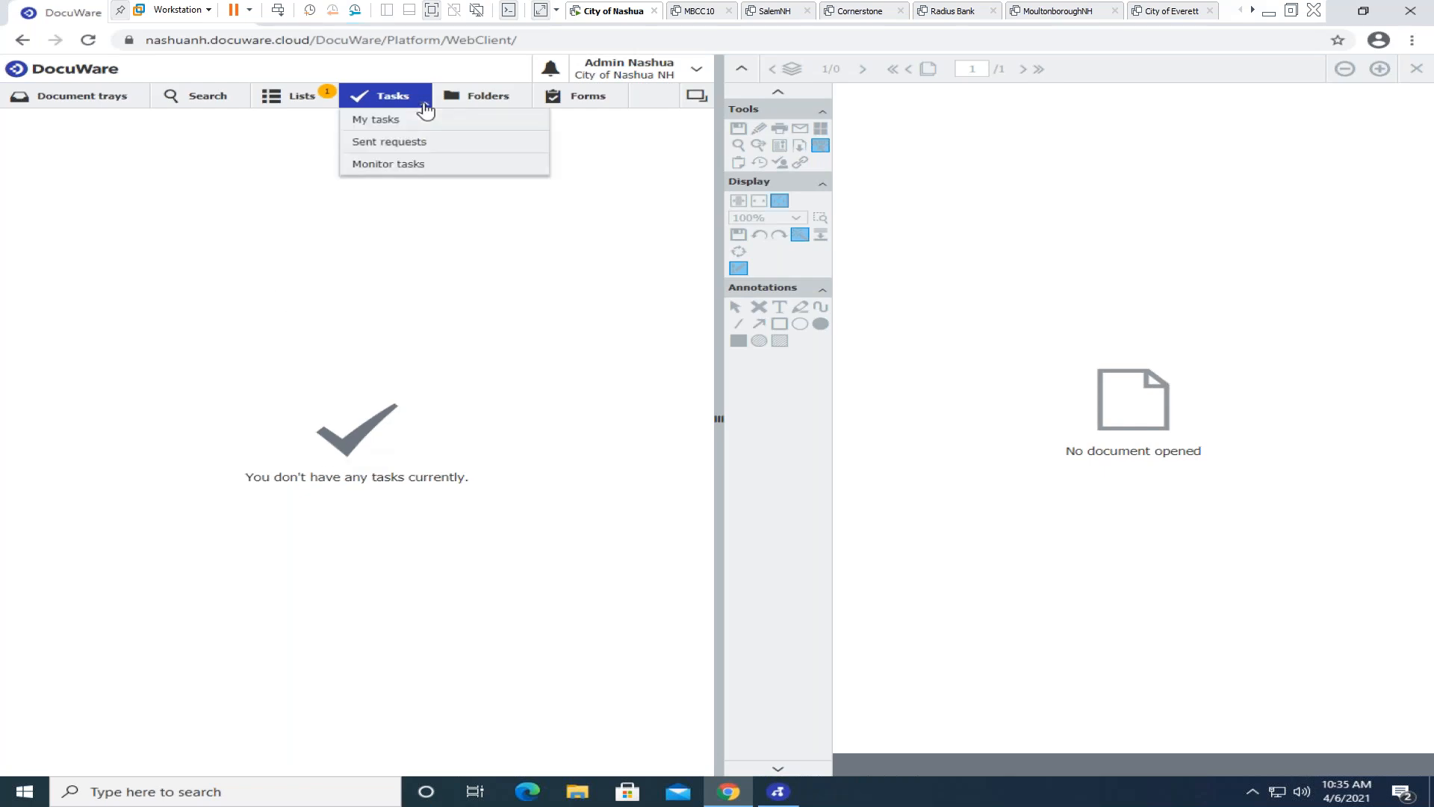
pyautogui.click(378, 164)
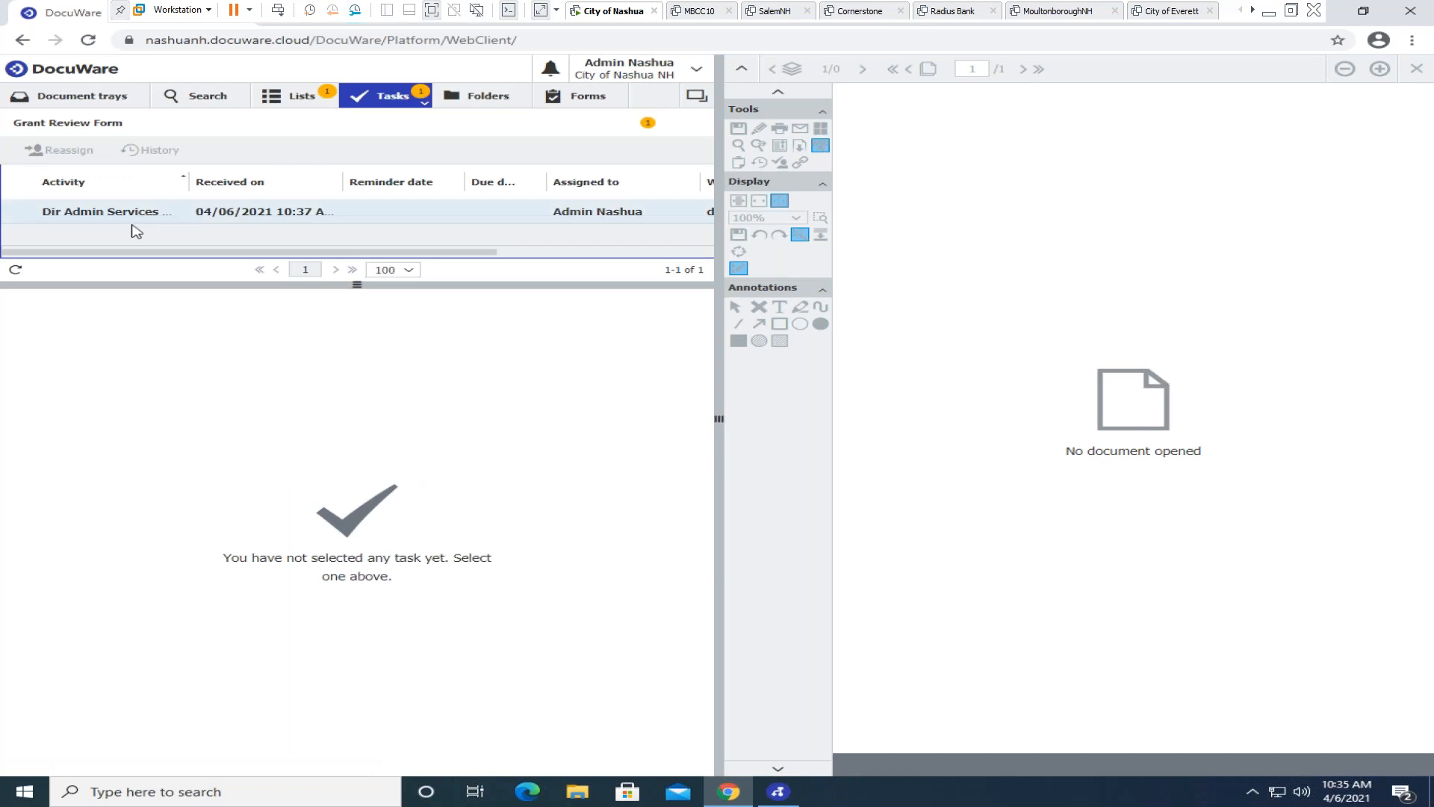
pyautogui.click(106, 213)
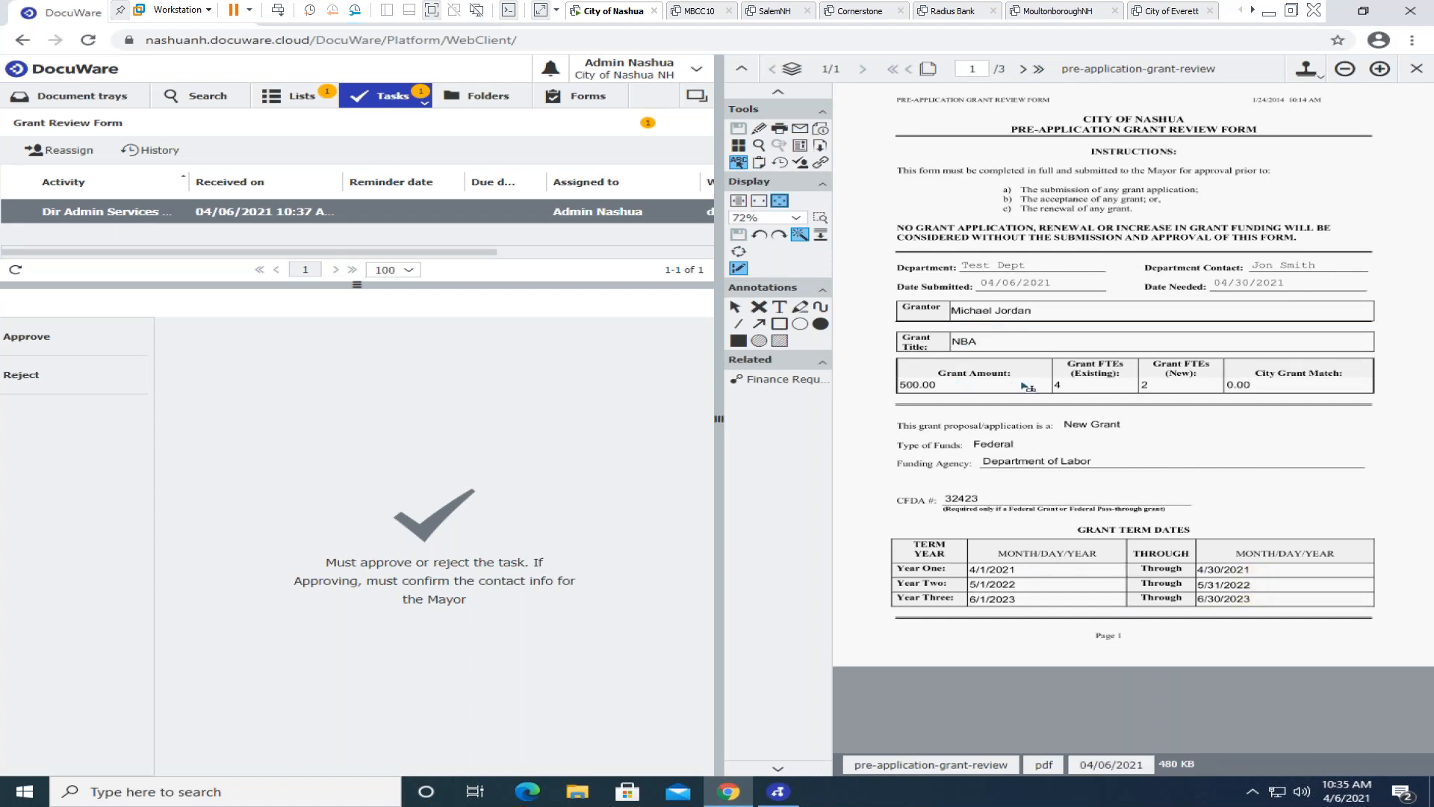
pyautogui.click(1024, 68)
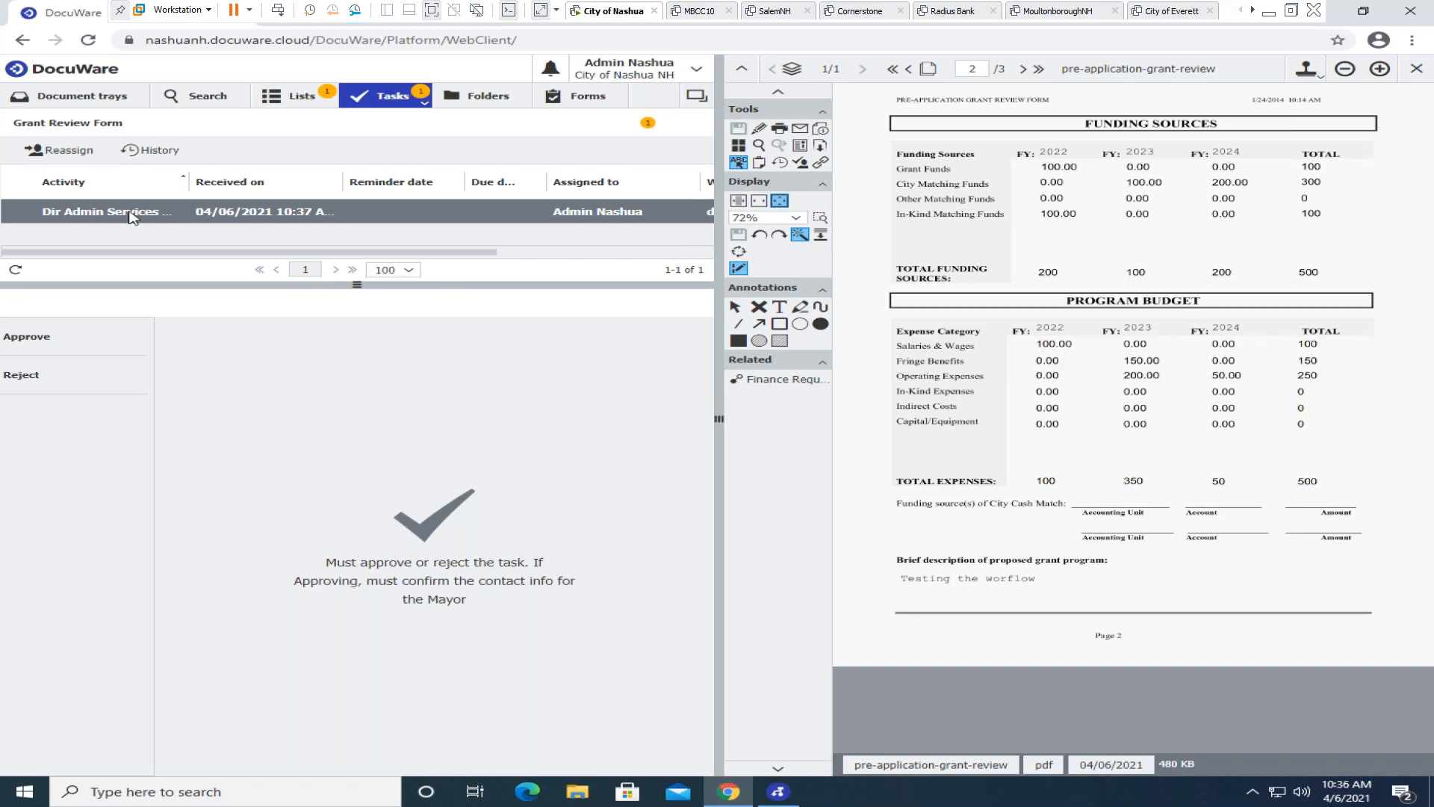
# Examine the Dir Admin Services task's workflow history, including the automatic activities, and close it.
pyautogui.rightClick(75, 214)
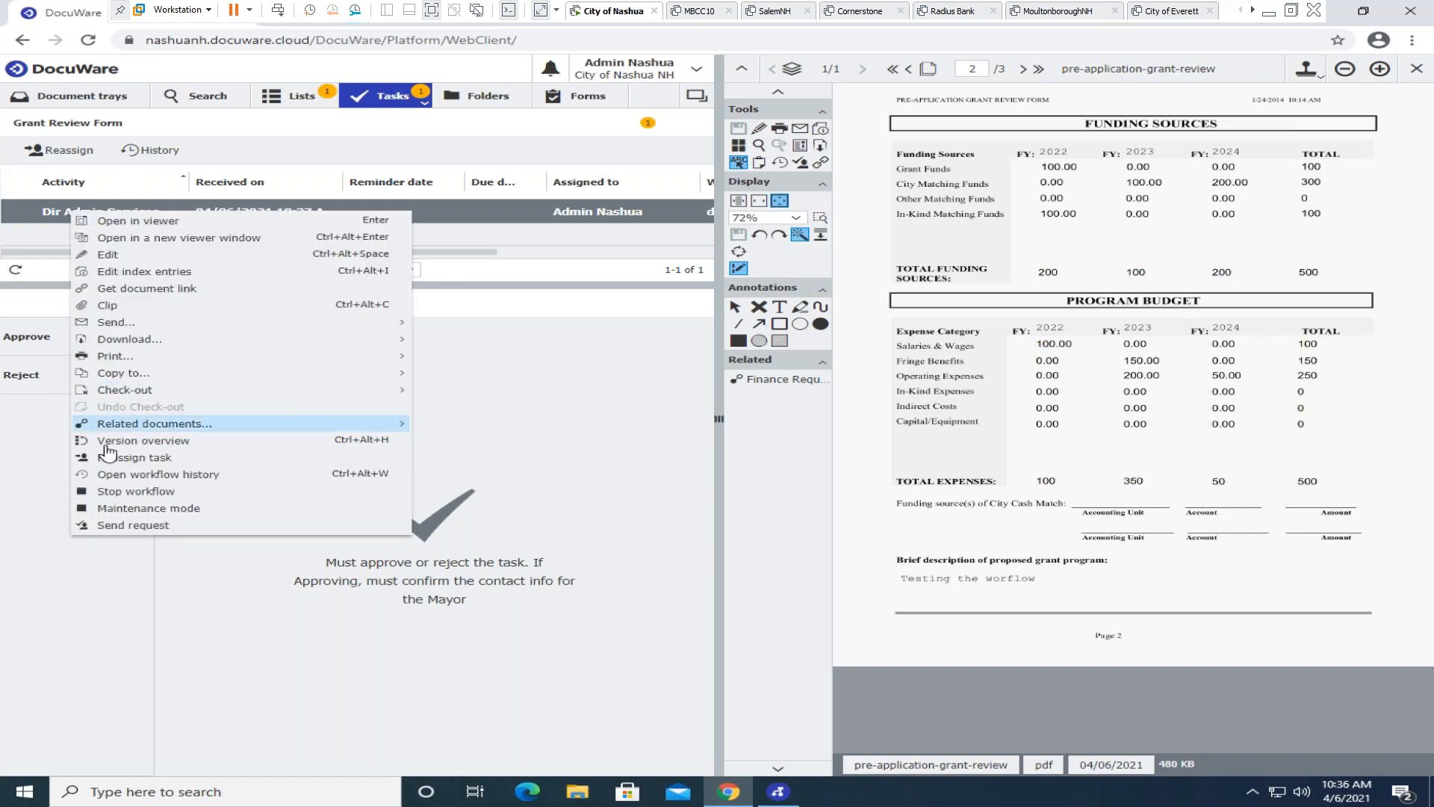
pyautogui.click(134, 474)
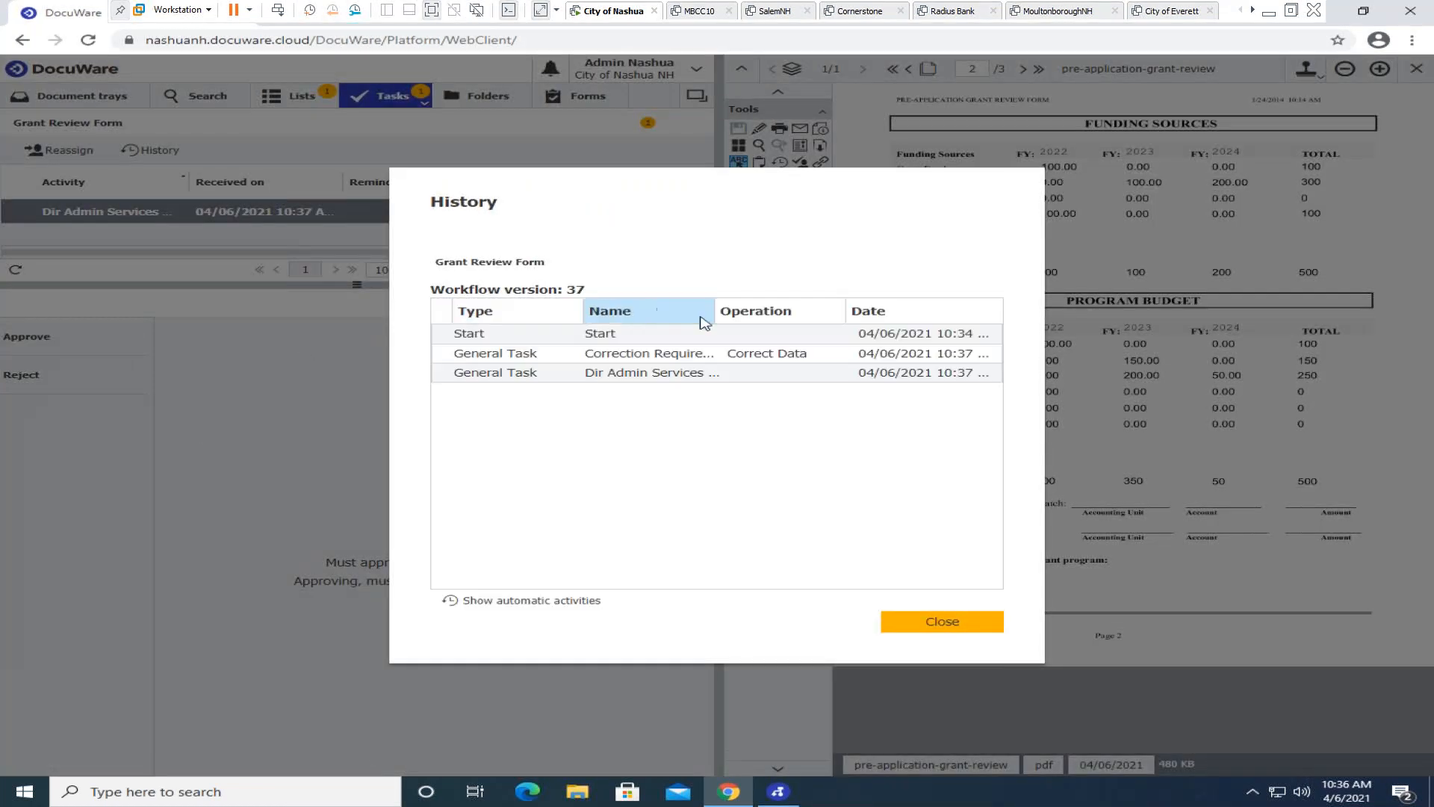
pyautogui.click(626, 336)
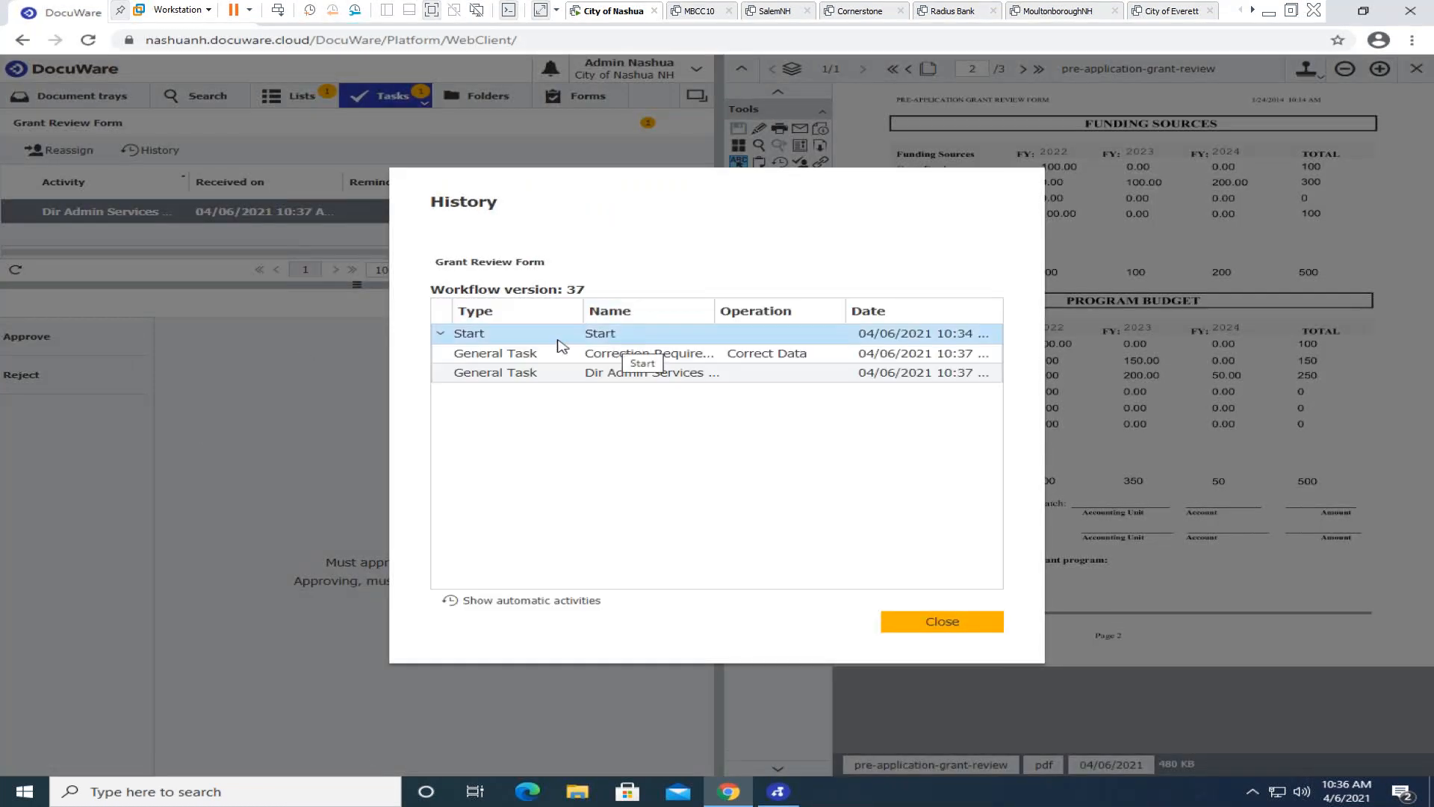
pyautogui.click(493, 353)
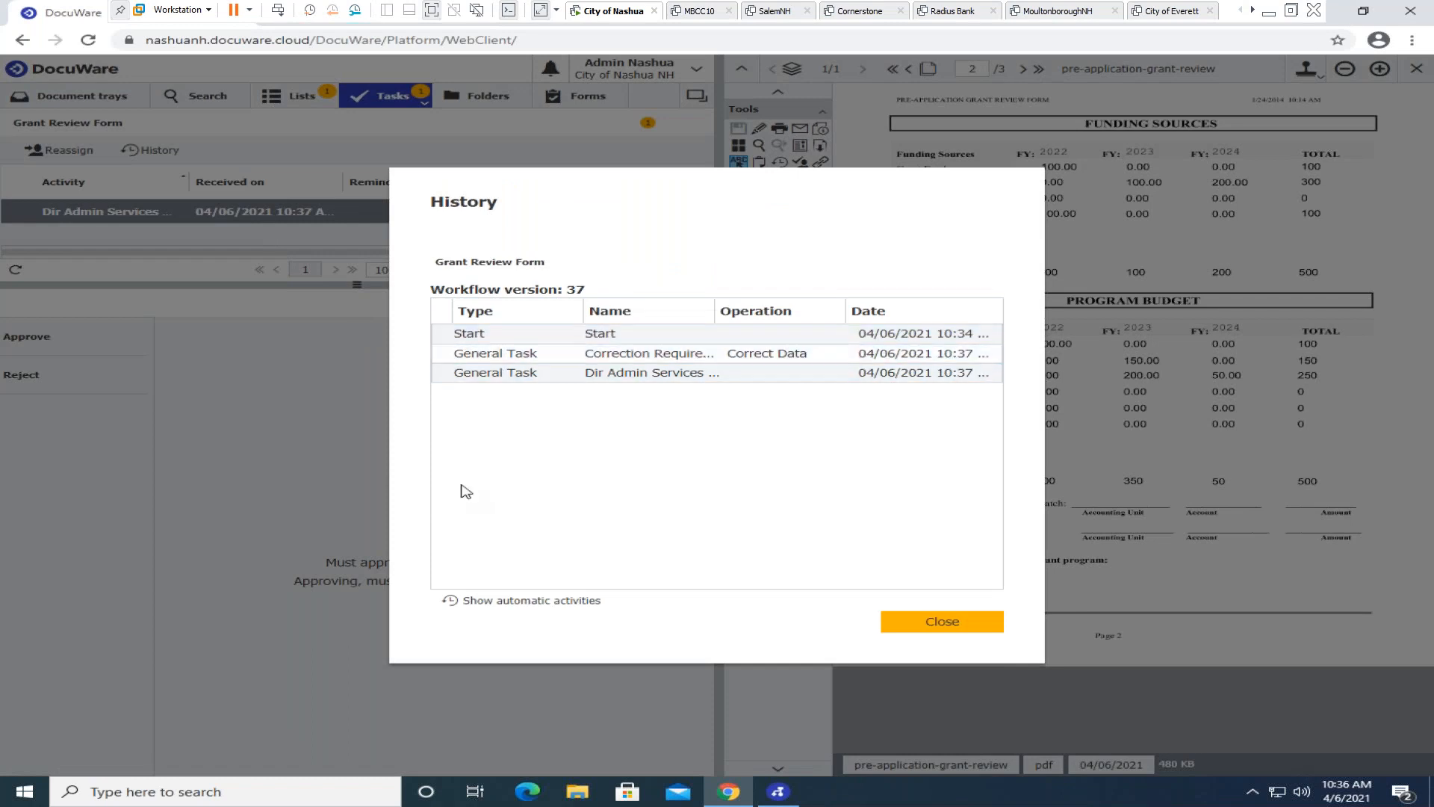
pyautogui.click(465, 603)
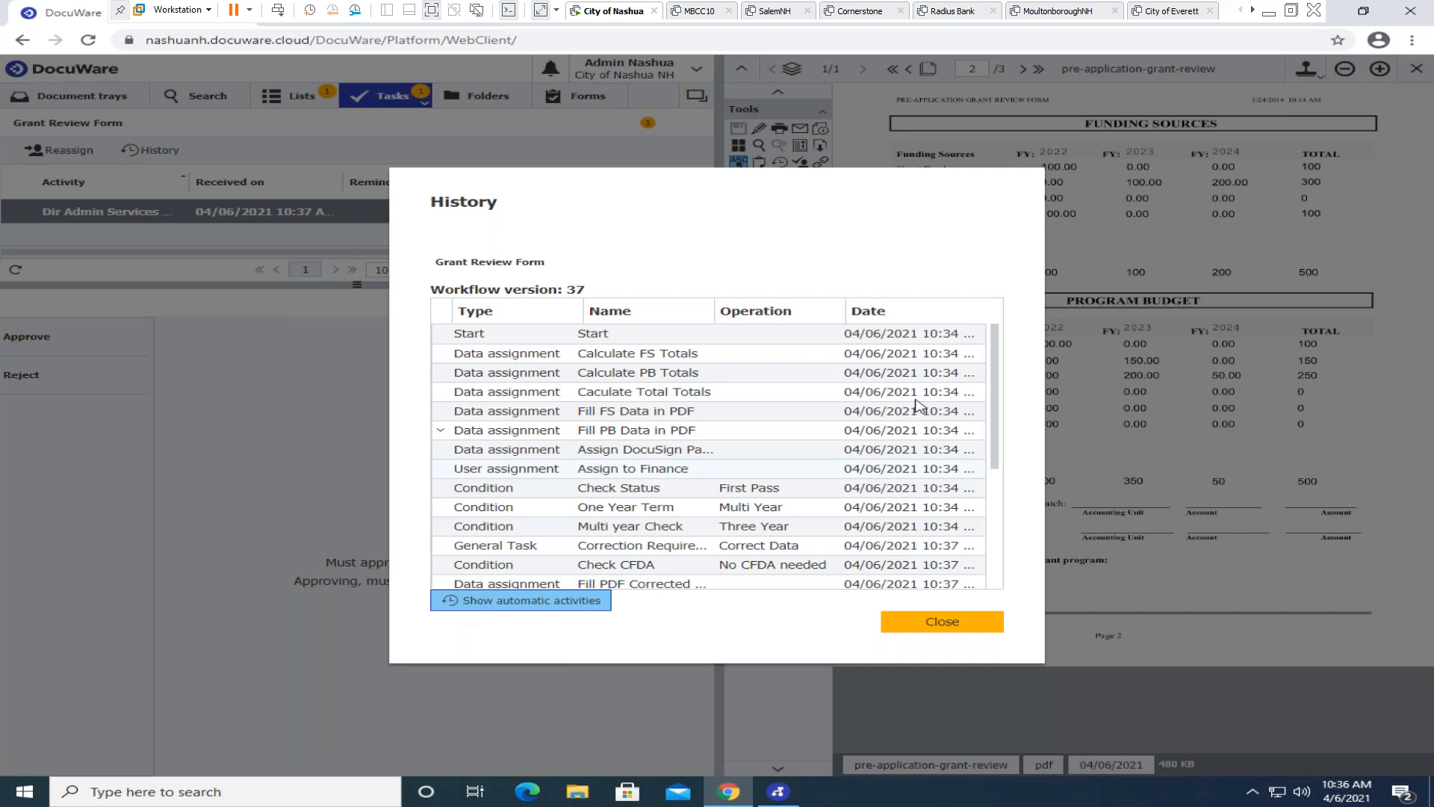
pyautogui.moveTo(993, 360); pyautogui.dragTo(999, 438)
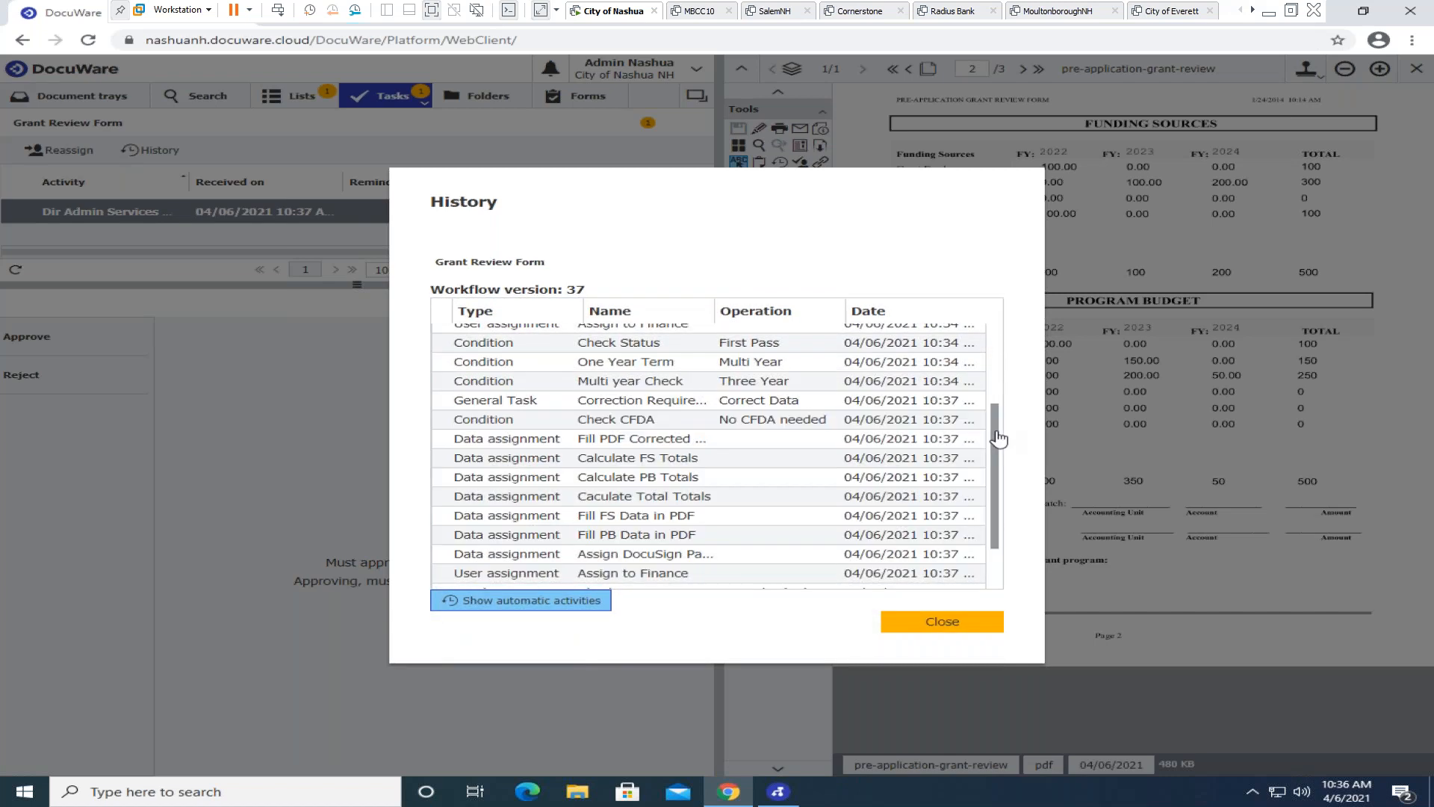
pyautogui.scroll(3, 635, 366)
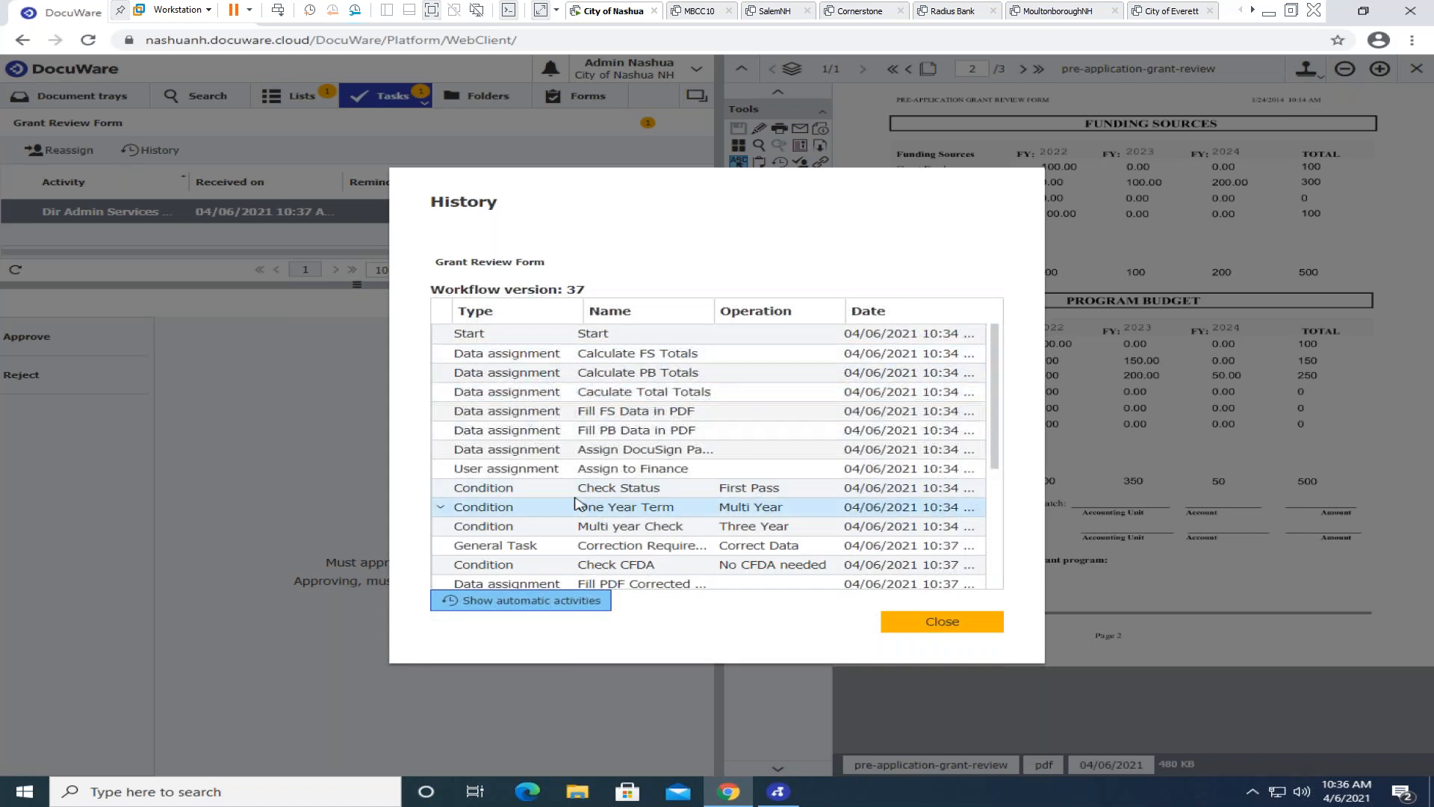
pyautogui.click(530, 492)
pyautogui.click(943, 448)
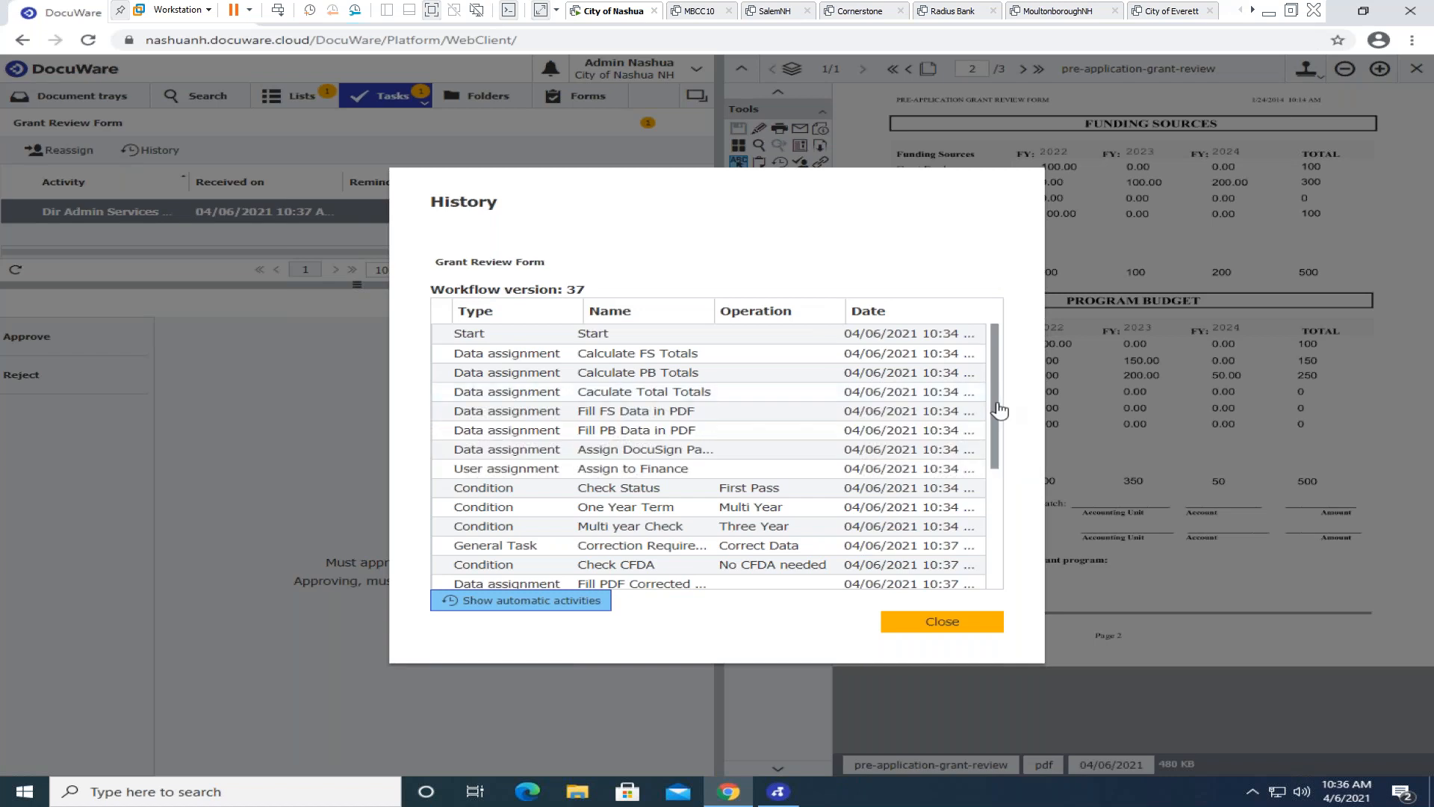
pyautogui.moveTo(998, 407); pyautogui.dragTo(1009, 563)
pyautogui.click(723, 541)
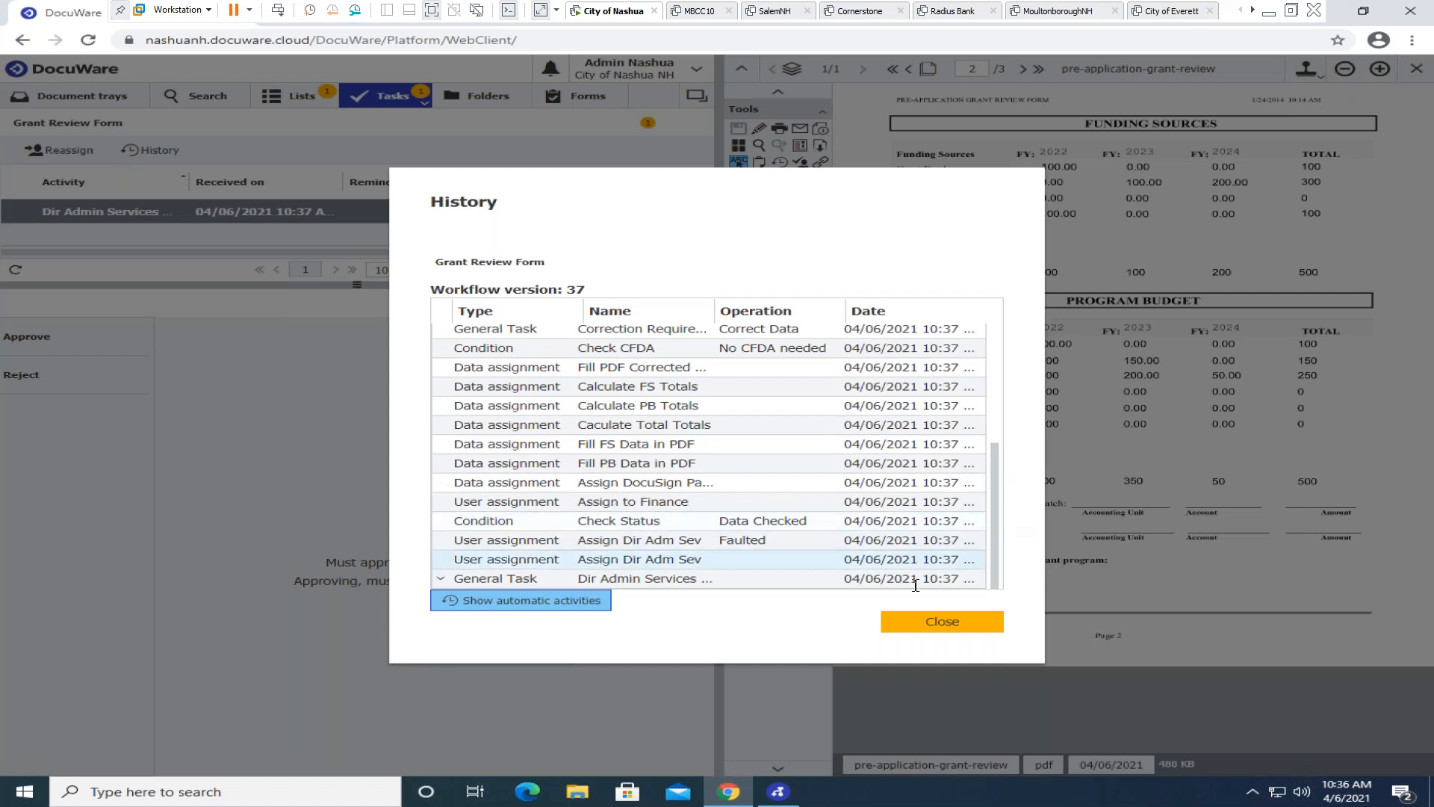
pyautogui.click(934, 623)
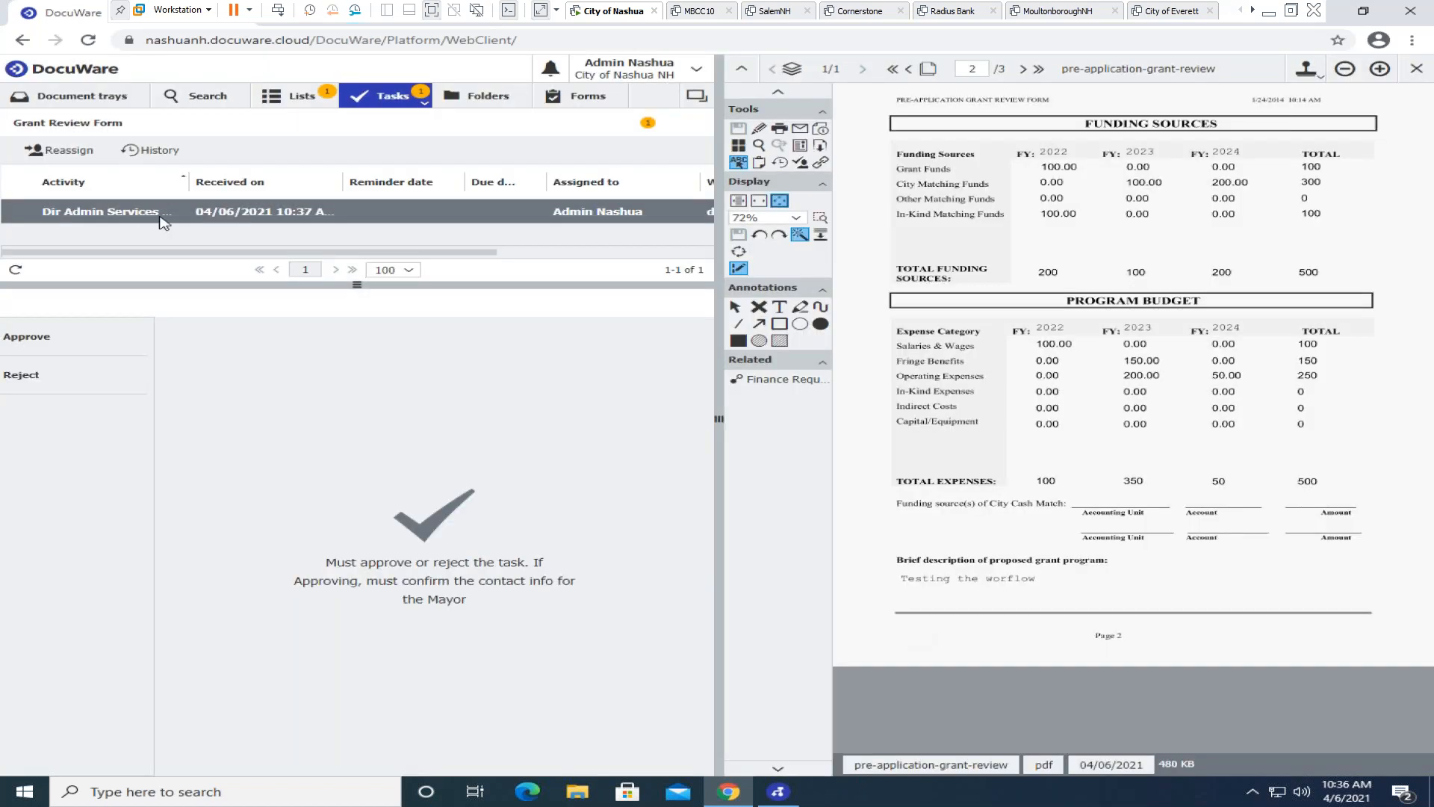
# Choose to approve the task and replace the mayor's email address with the test recipient's e-mail.
pyautogui.click(26, 336)
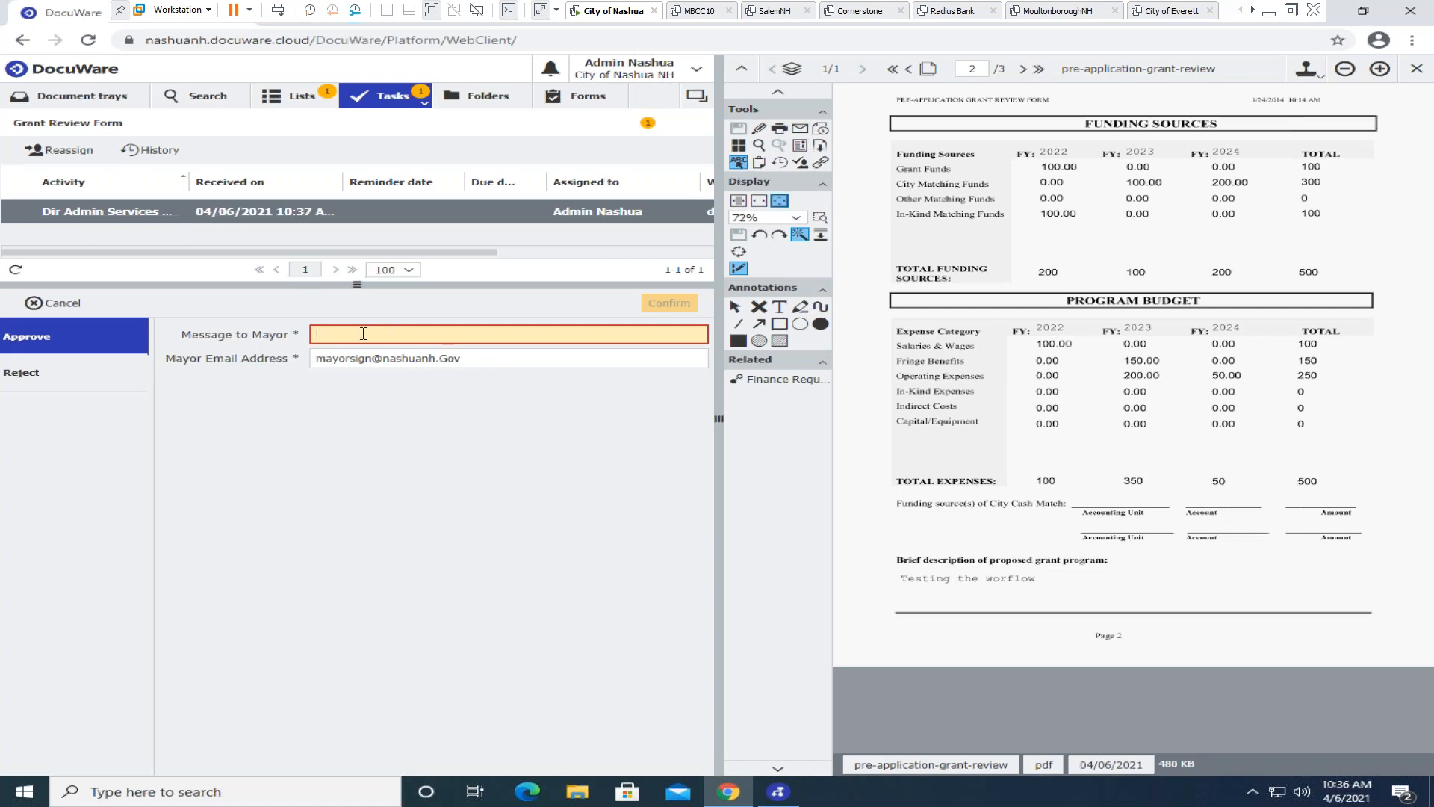
pyautogui.click(478, 360)
pyautogui.write('rfeoli')
pyautogui.click(344, 385)
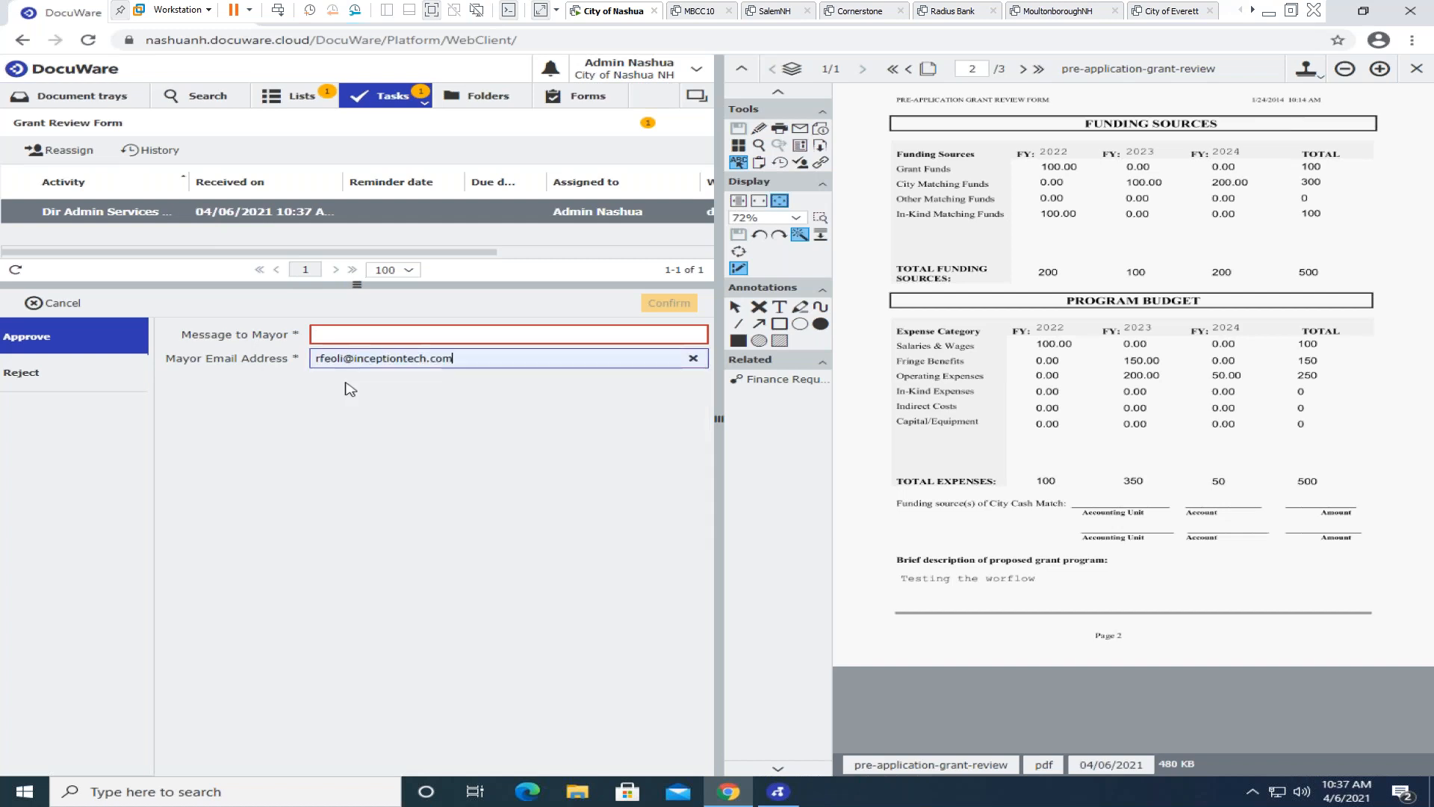
# Enter the message to the mayor "Dear Mr. Mayor, please sign so the grant can be processed".
pyautogui.click(358, 331)
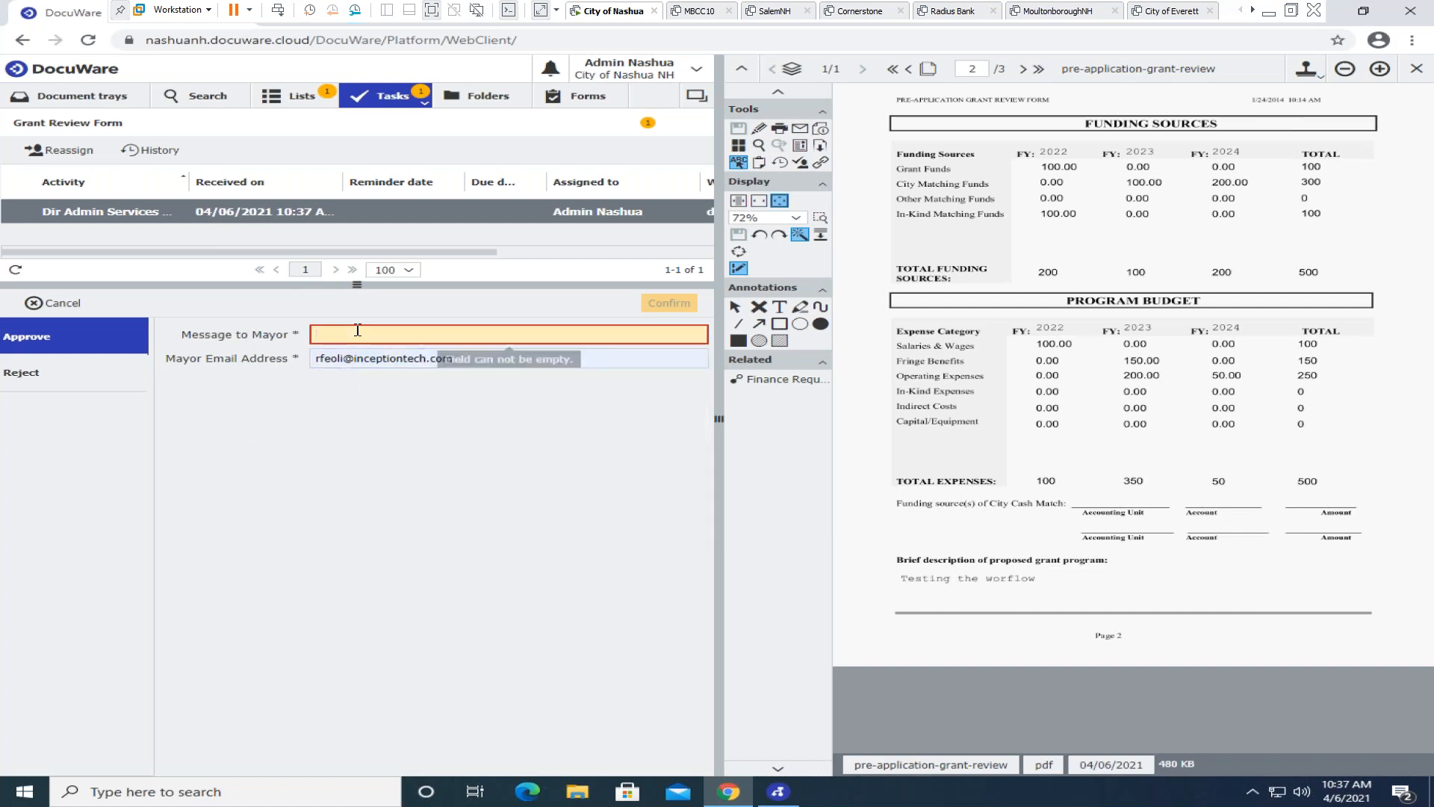
pyautogui.write('Dae')
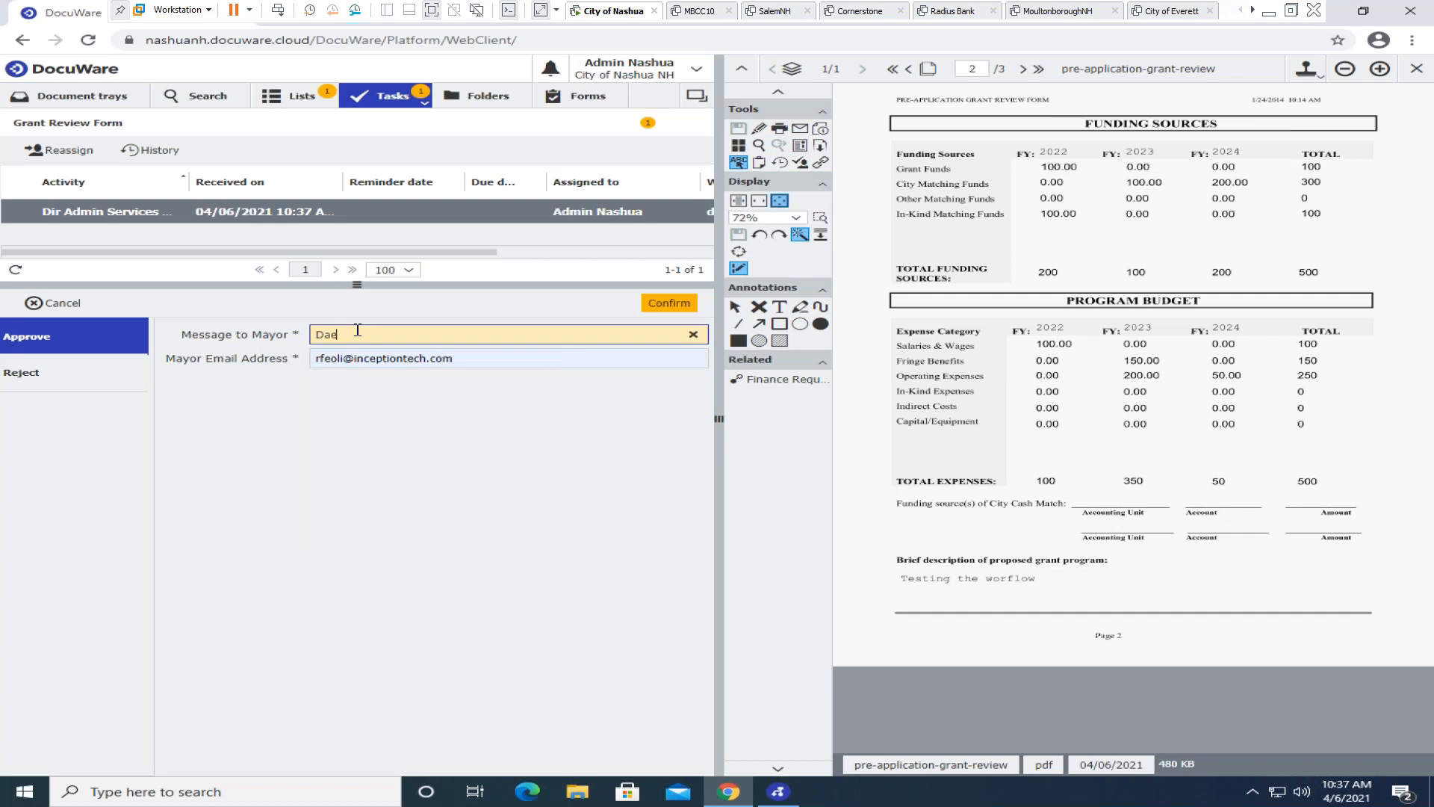
pyautogui.write('r Mr. Mayor, please sisg')
pyautogui.press('BackSpace')
pyautogui.press('BackSpace')
pyautogui.write('gn so the grant can')
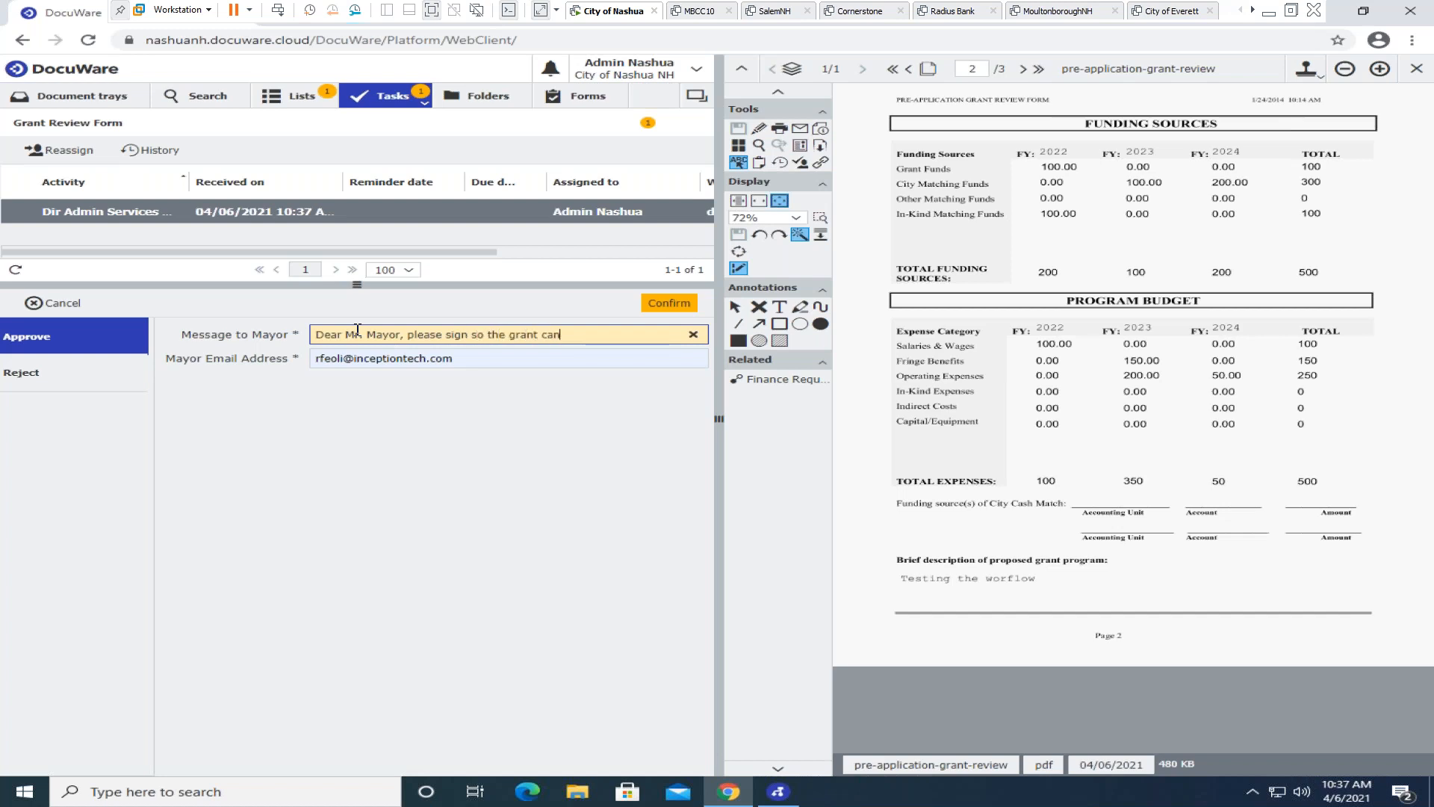
pyautogui.write(' be processed')
# Confirm the task approval and minimize the browser window to show the desktop.
pyautogui.click(669, 303)
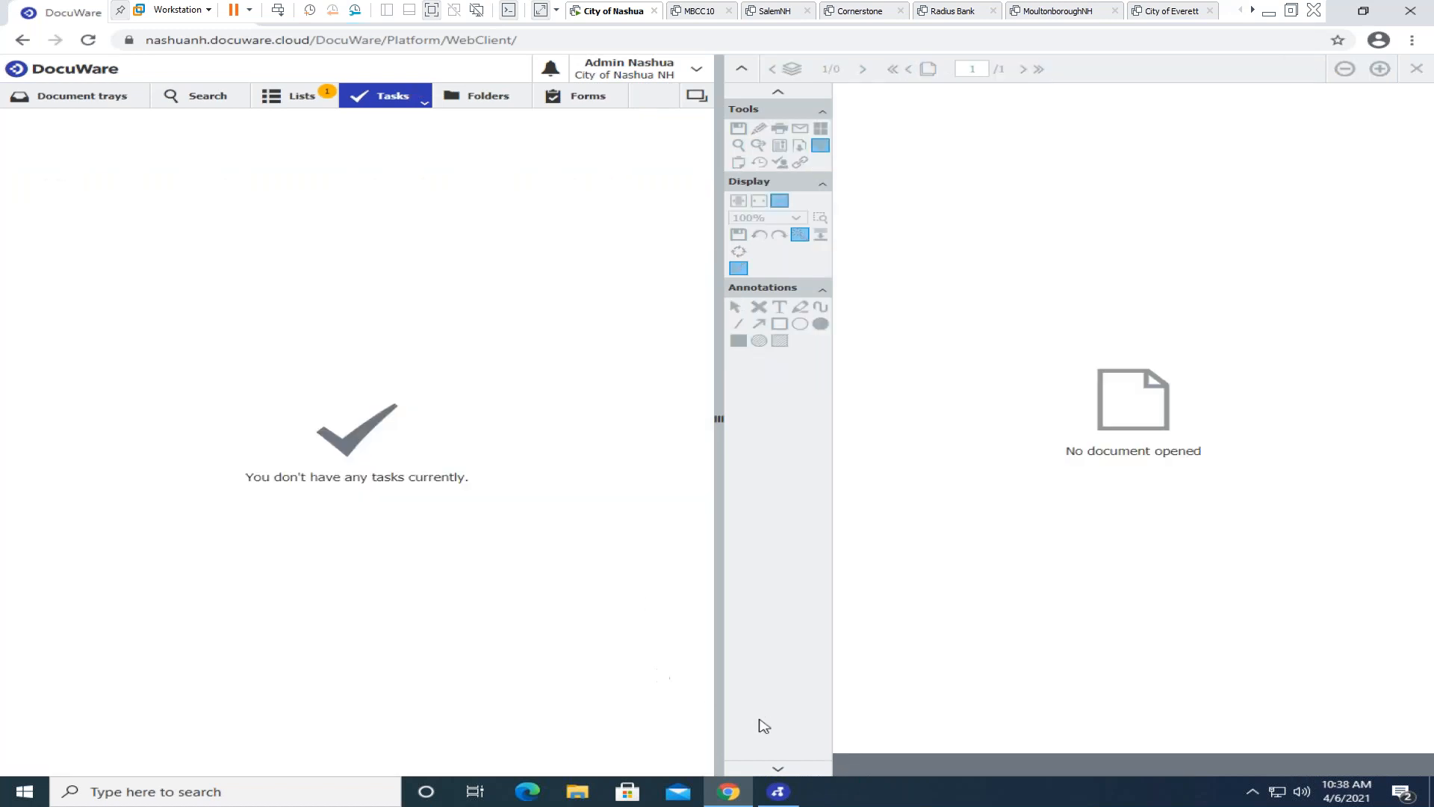
pyautogui.click(1332, 12)
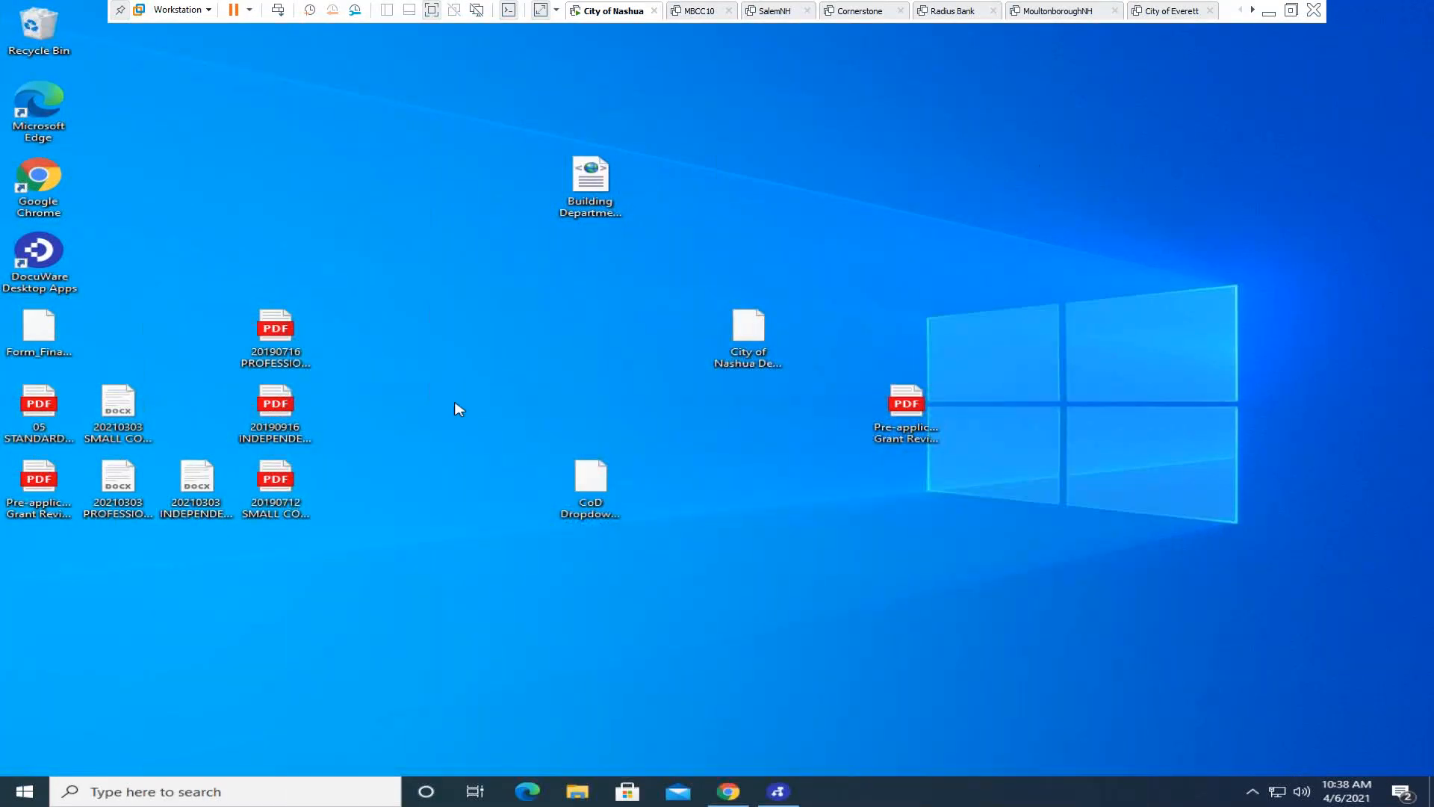
# Switch from the virtual machine to Outlook and check the Other and Focused inboxes for the signature request e-mail.
pyautogui.click(1269, 12)
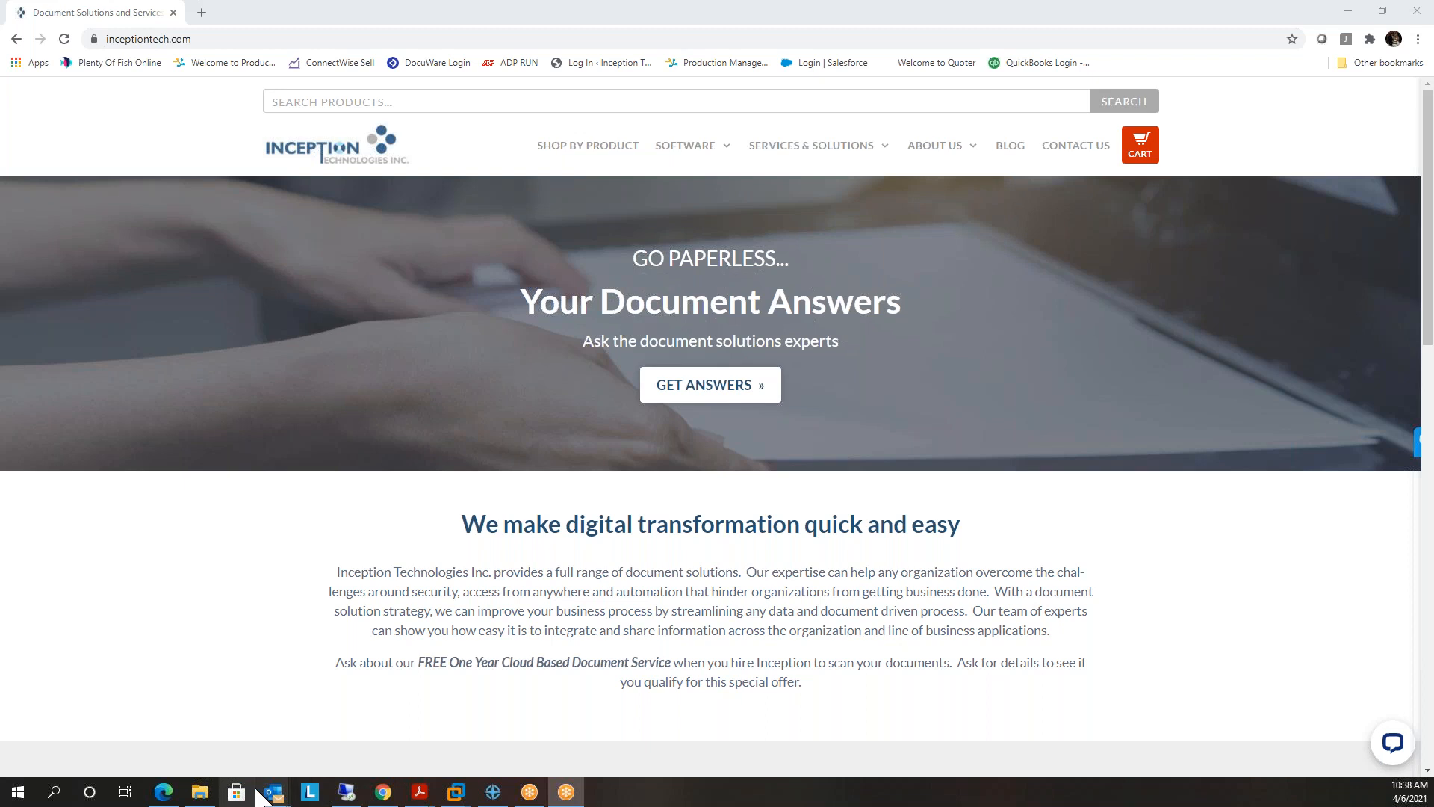
pyautogui.moveTo(270, 798)
pyautogui.click(199, 739)
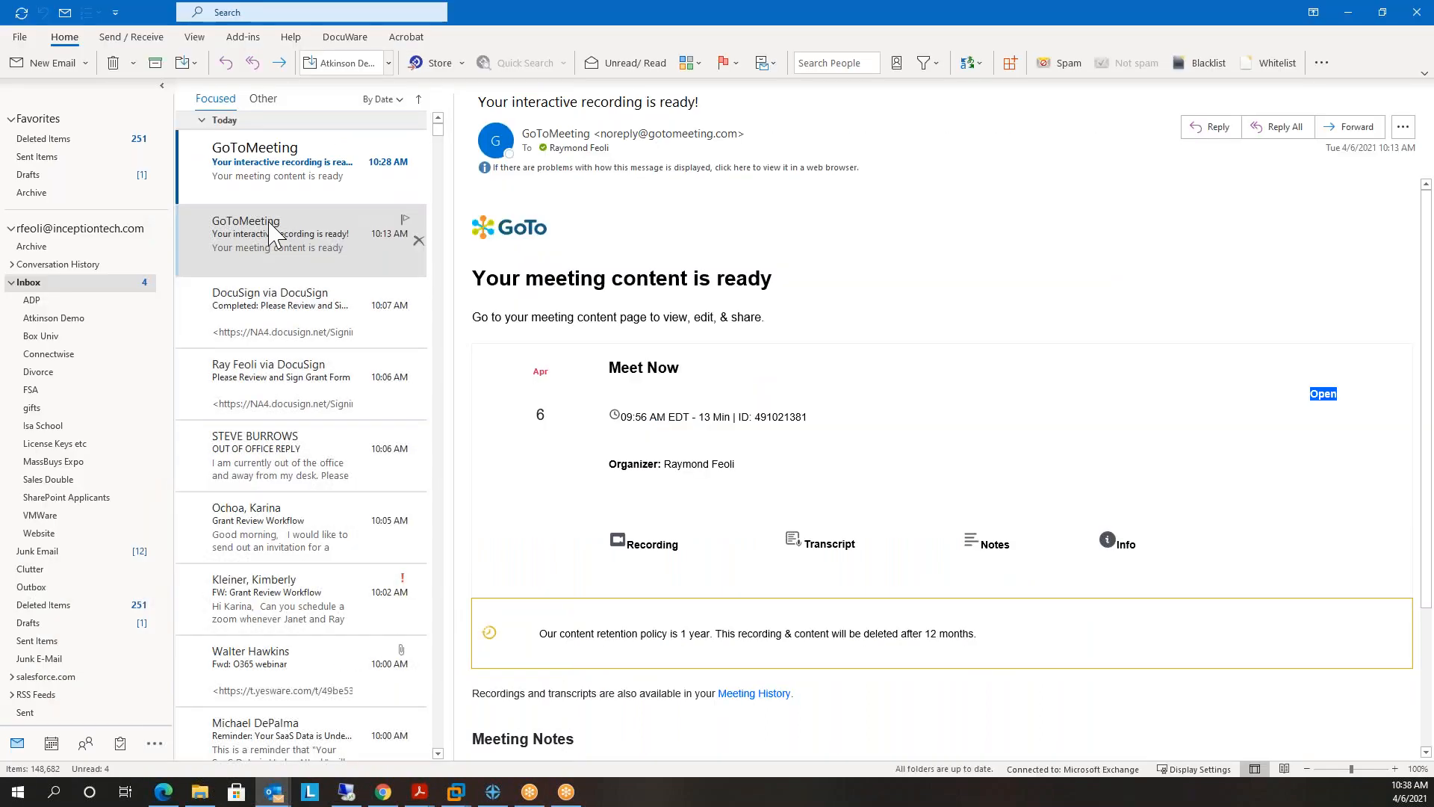
pyautogui.click(266, 101)
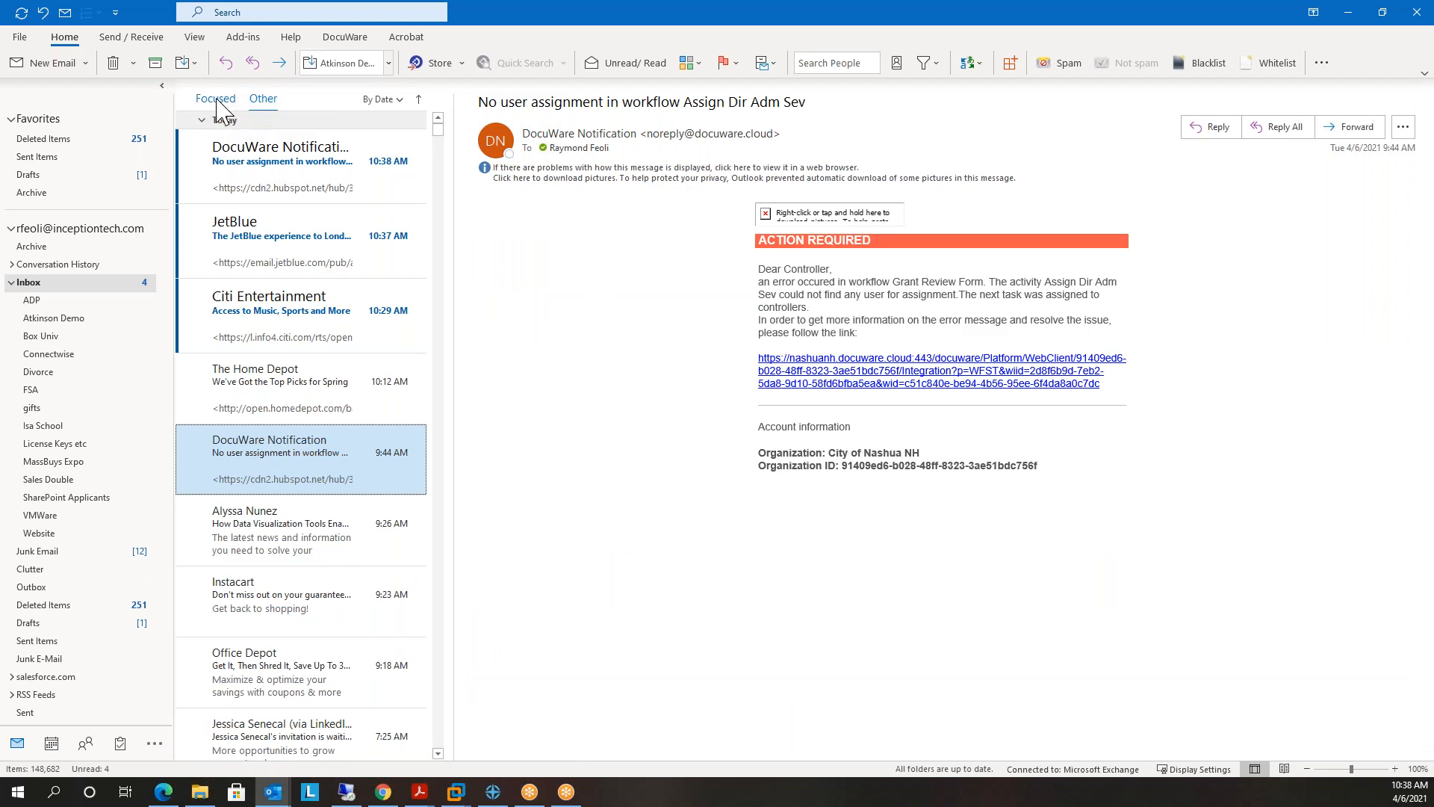
pyautogui.click(221, 100)
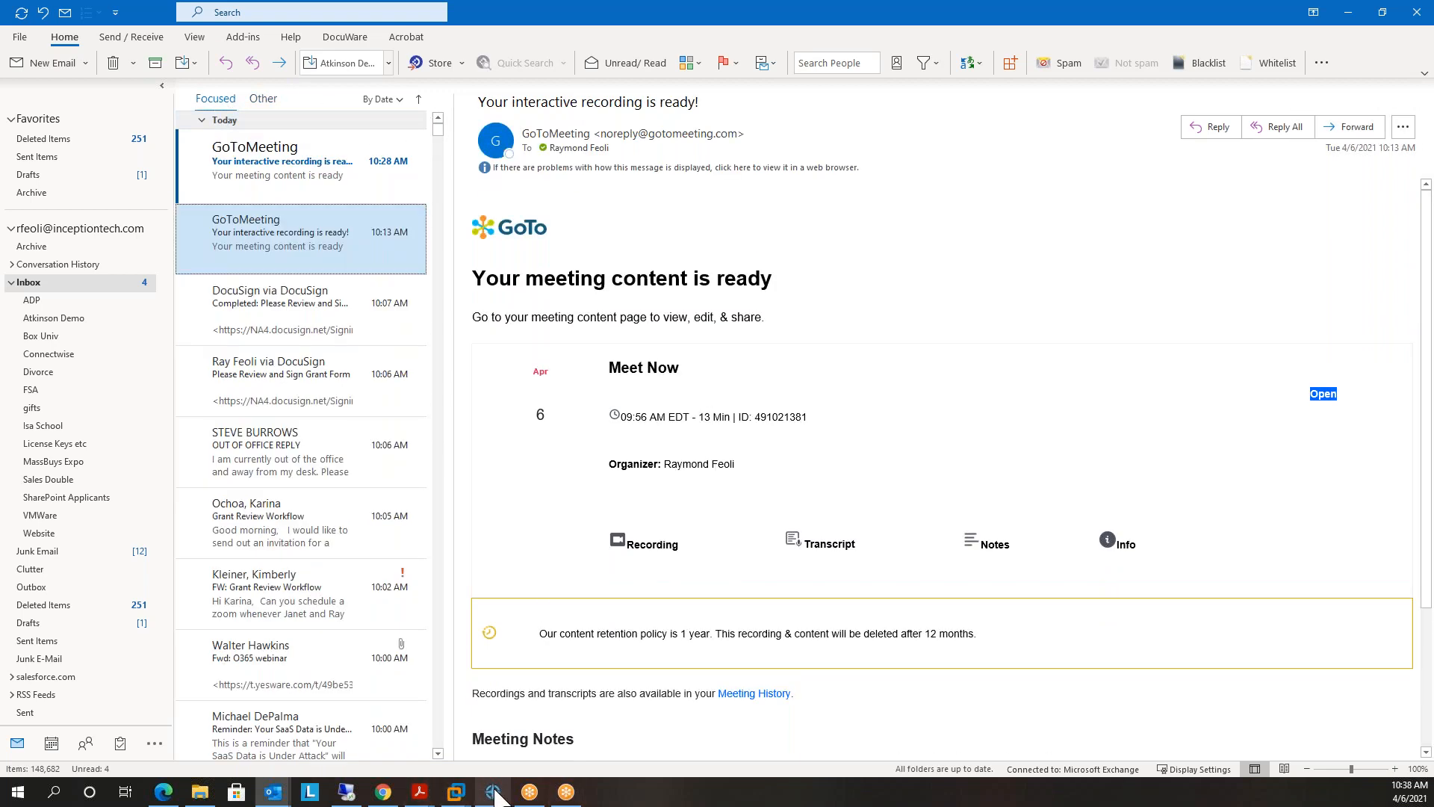
# Return to the City of Nashua virtual machine and review all three pages of the first Records Management grant form in DocuWare.
pyautogui.moveTo(345, 795)
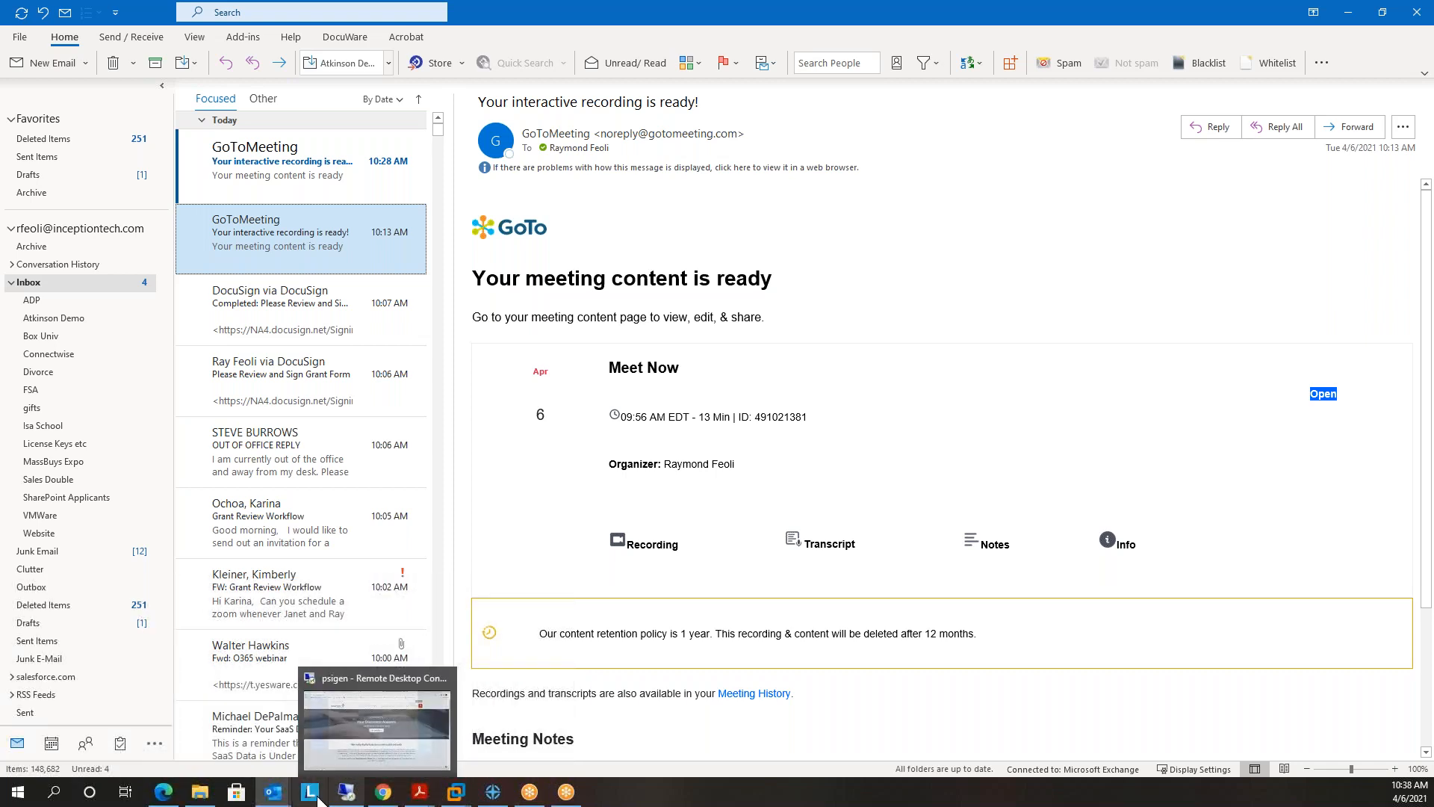
pyautogui.moveTo(458, 794)
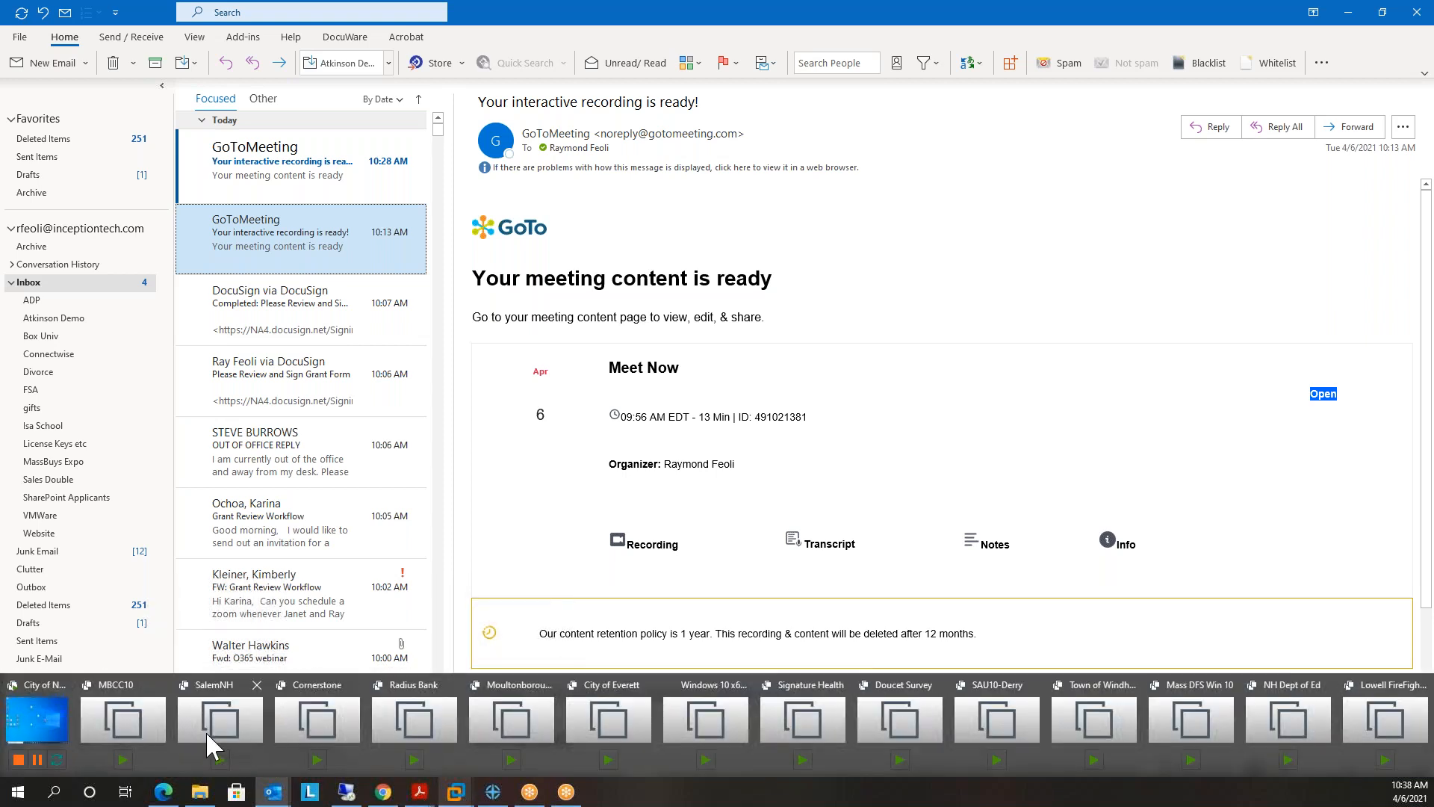
pyautogui.click(37, 719)
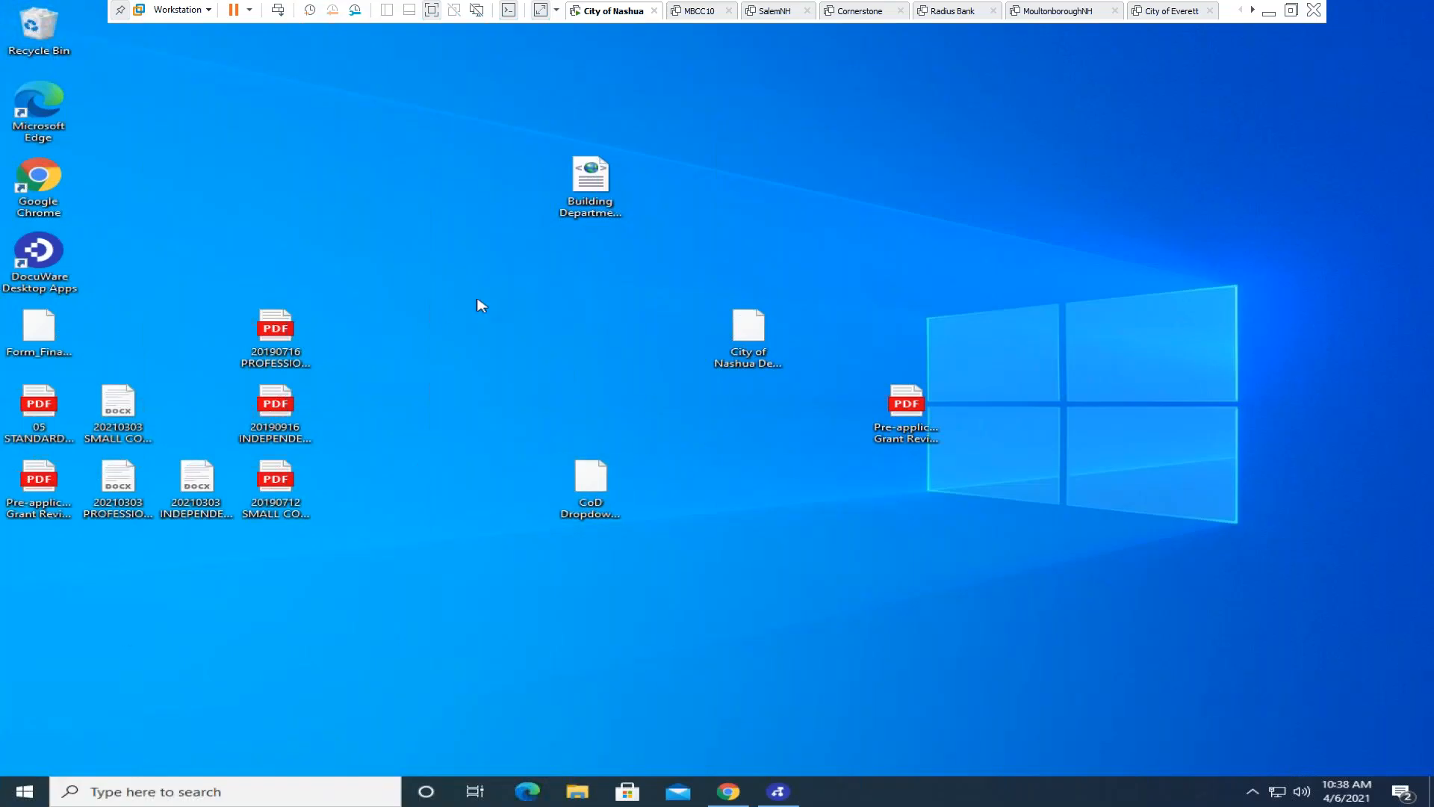
pyautogui.click(729, 792)
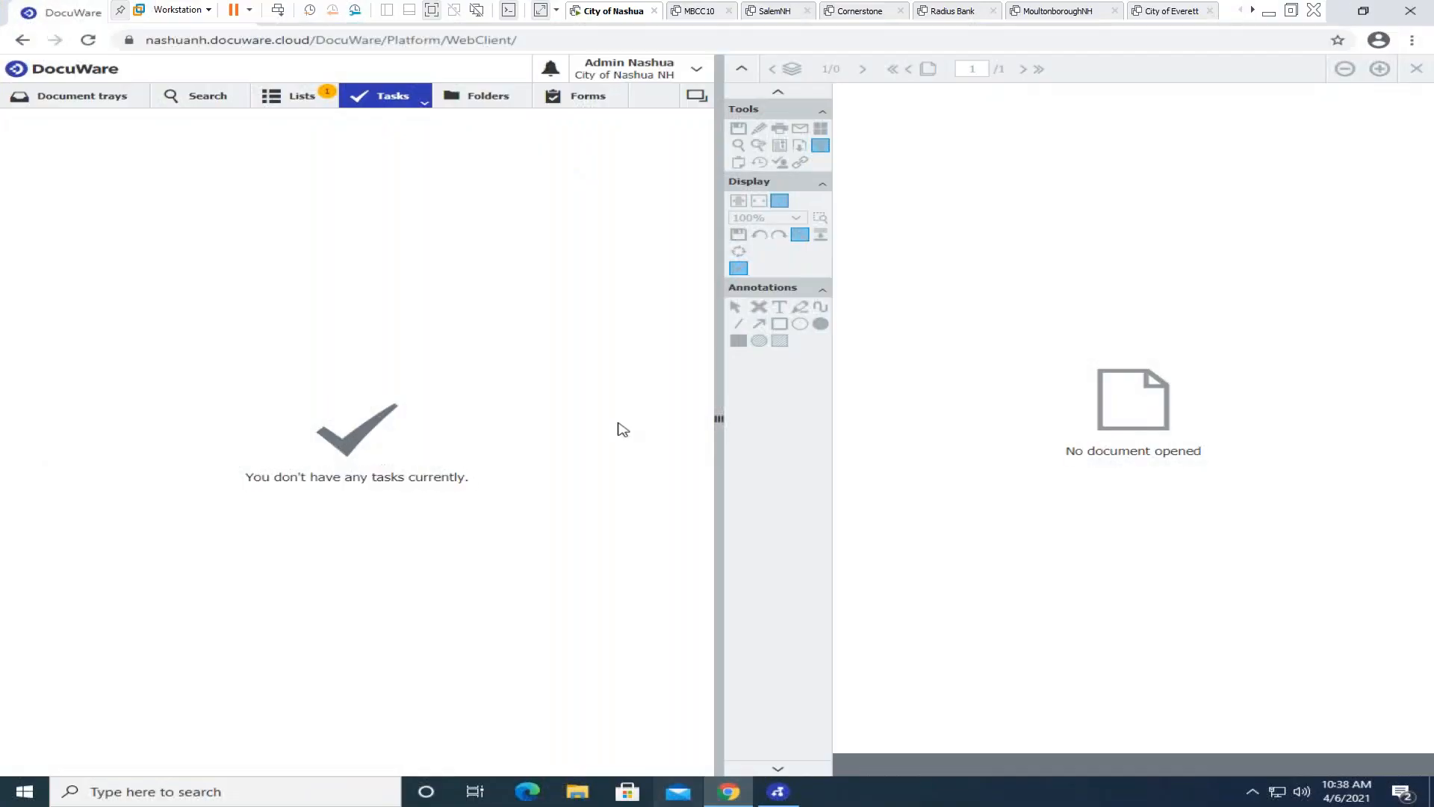
pyautogui.click(186, 99)
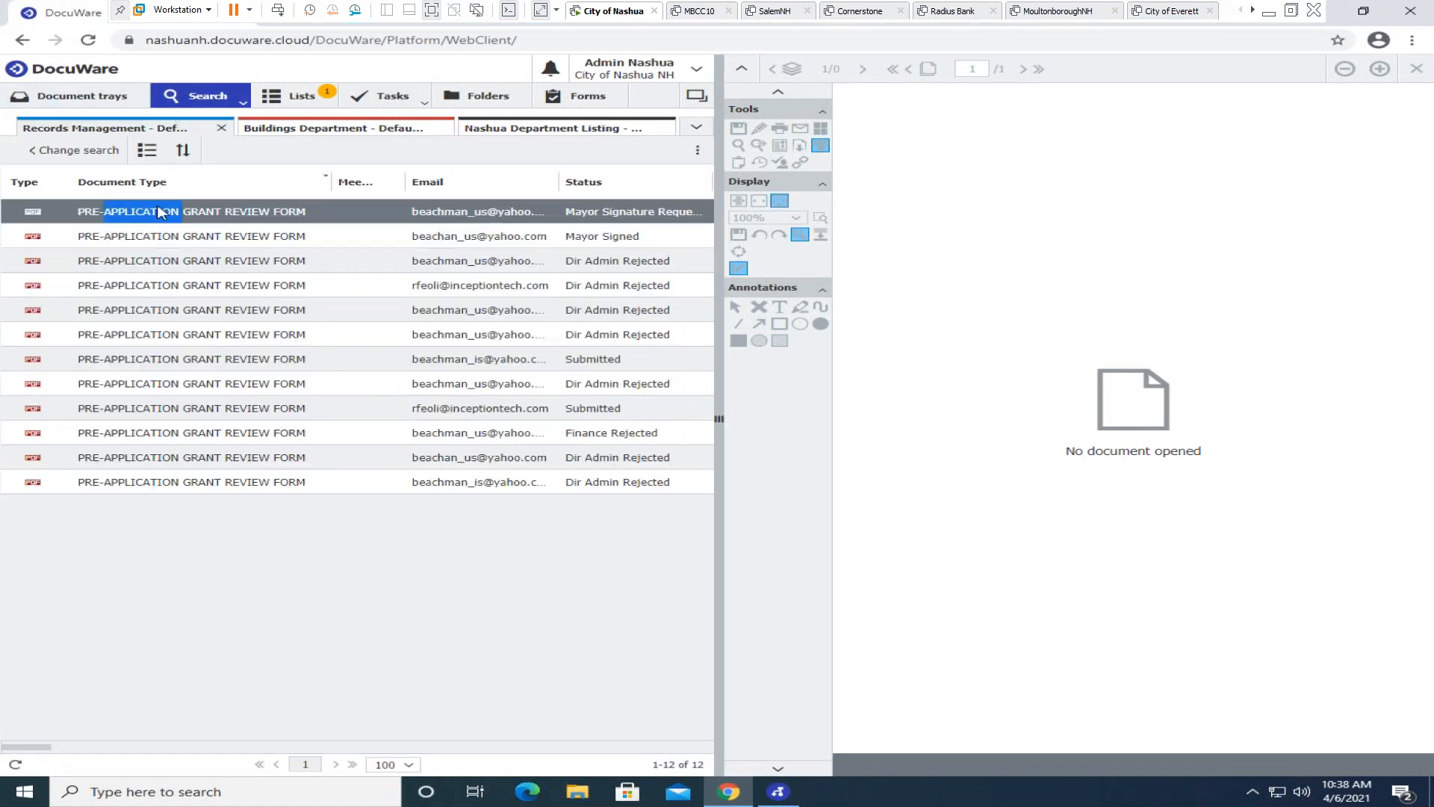
pyautogui.tripleClick(159, 212)
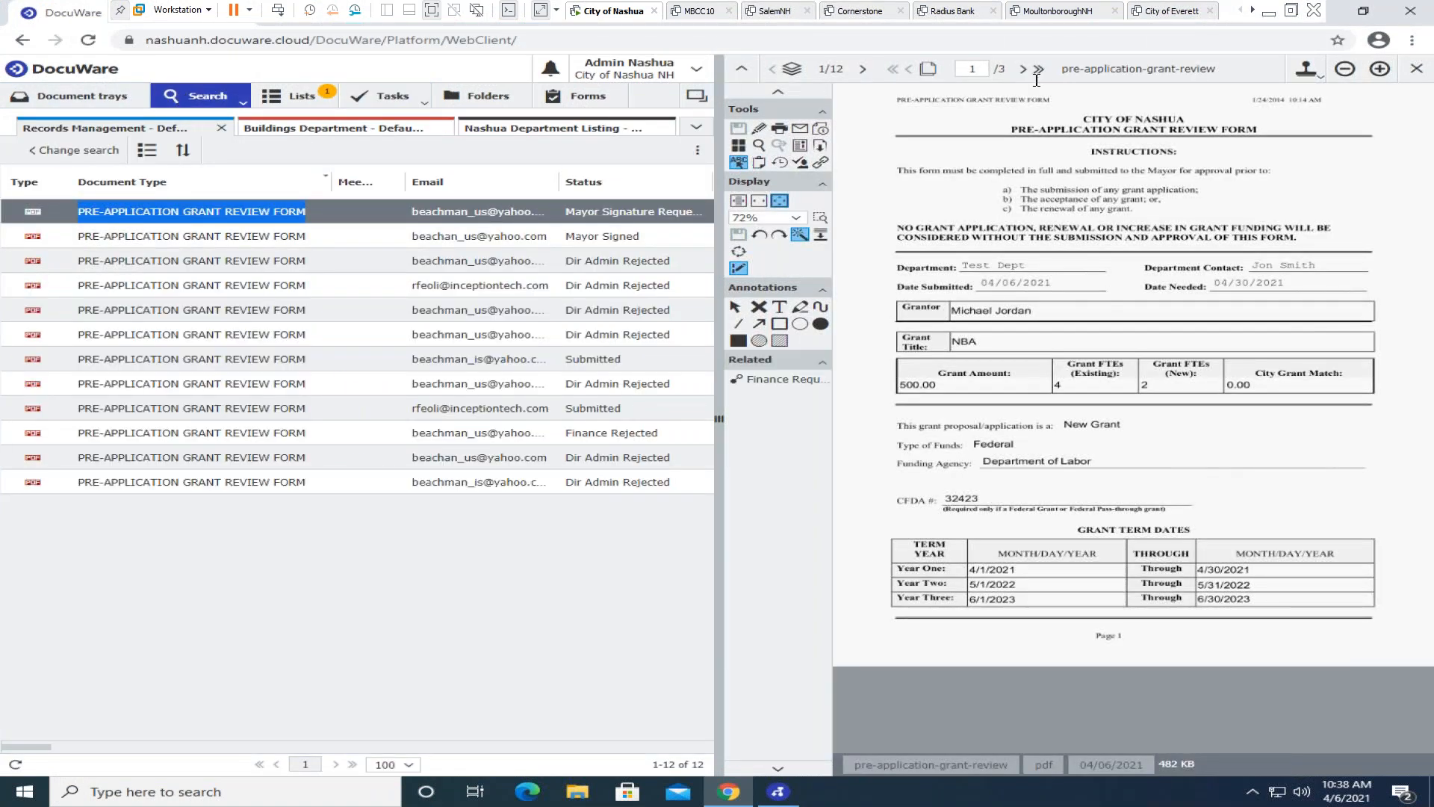
pyautogui.click(1022, 74)
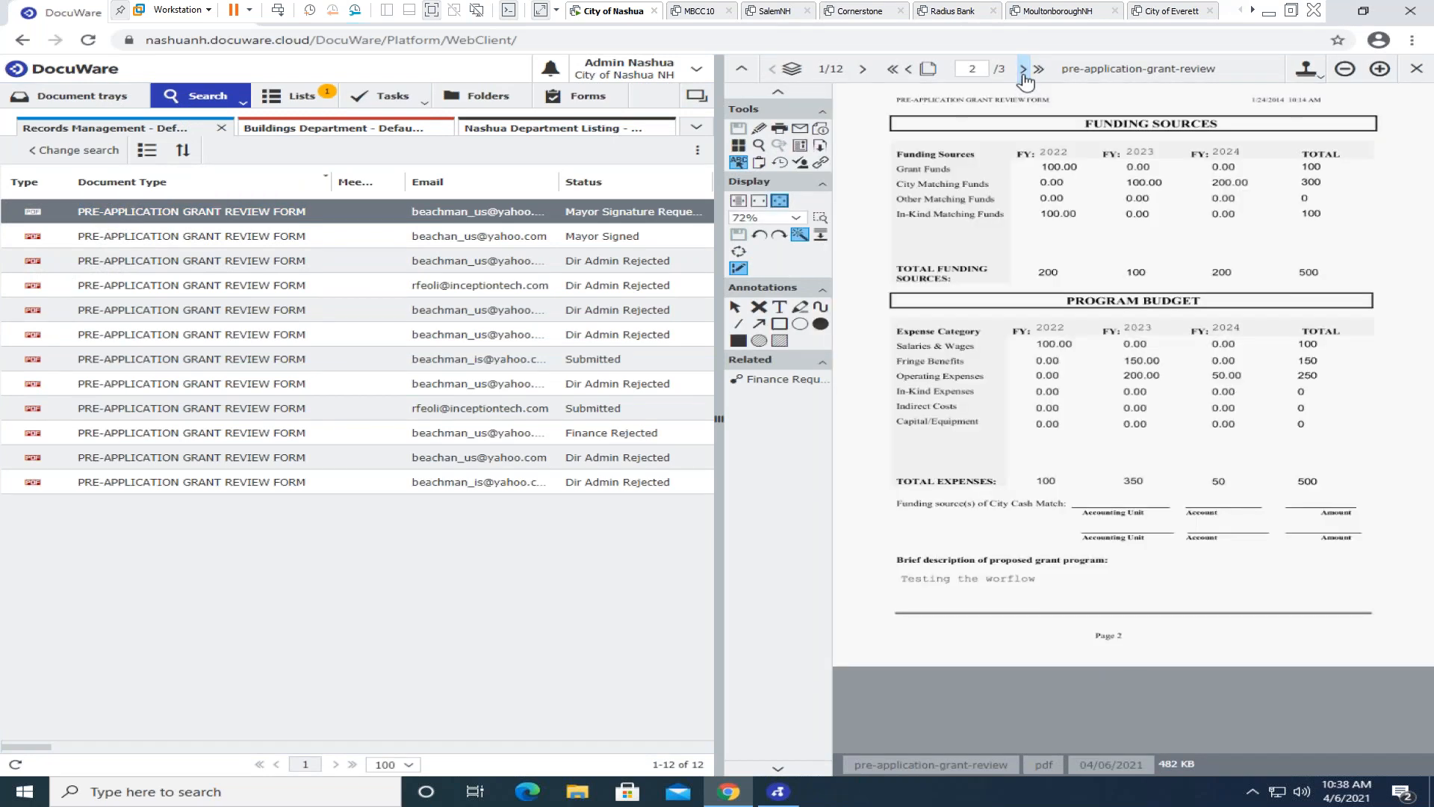
pyautogui.click(1023, 72)
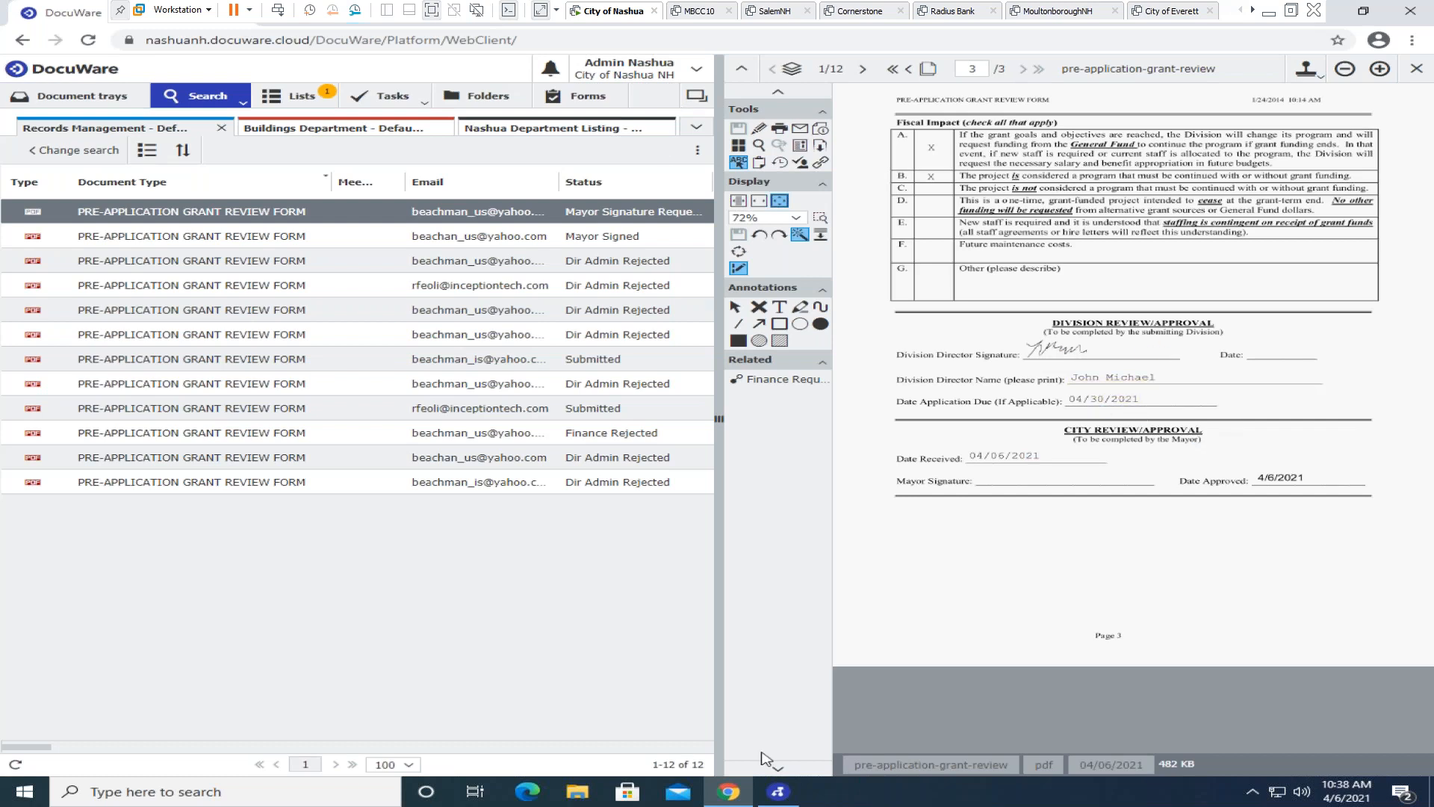
# Switch back to Outlook, open the new "Please Review and Sign Grant Form" e-mail maximized and download its pictures.
pyautogui.click(1354, 11)
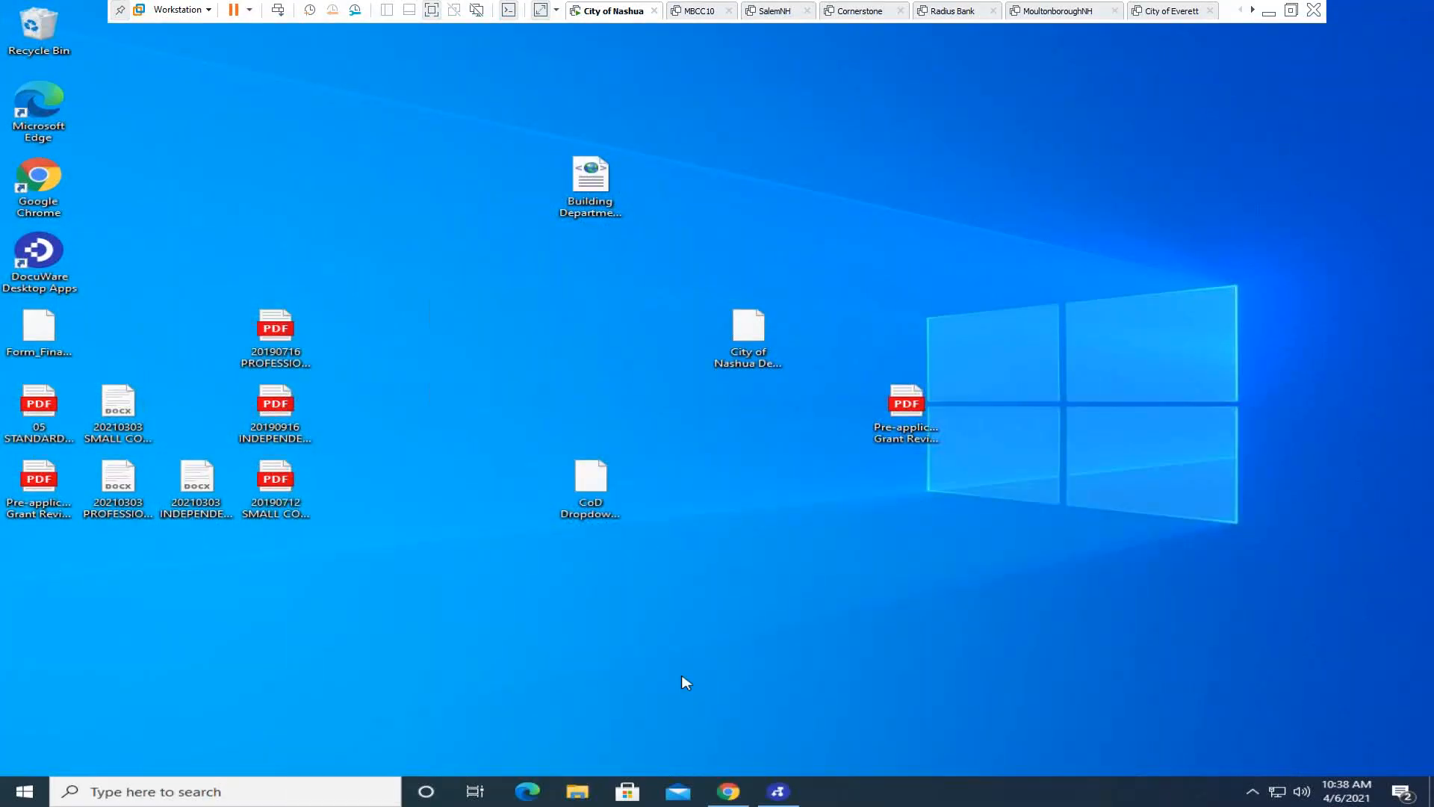
pyautogui.click(1269, 13)
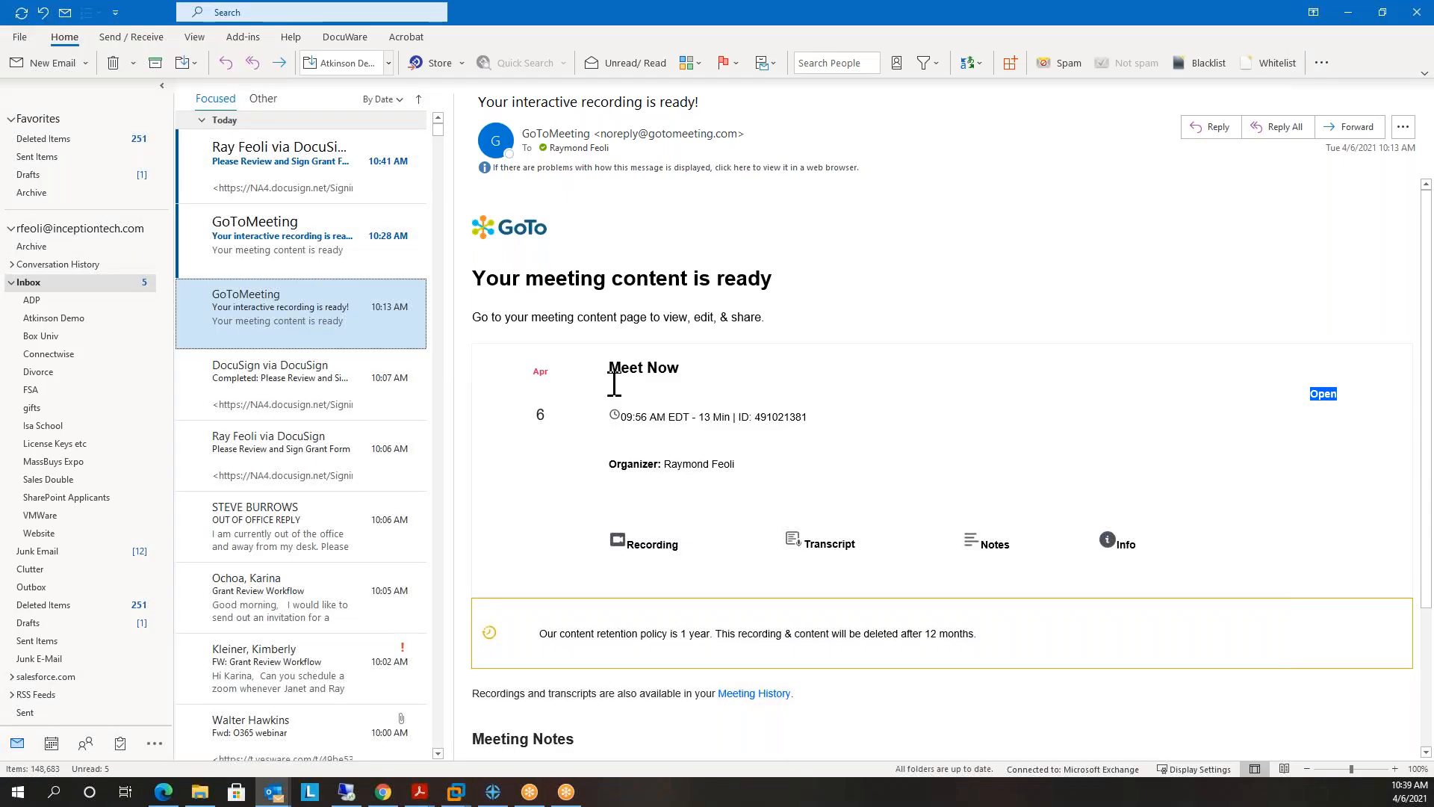
pyautogui.doubleClick(341, 200)
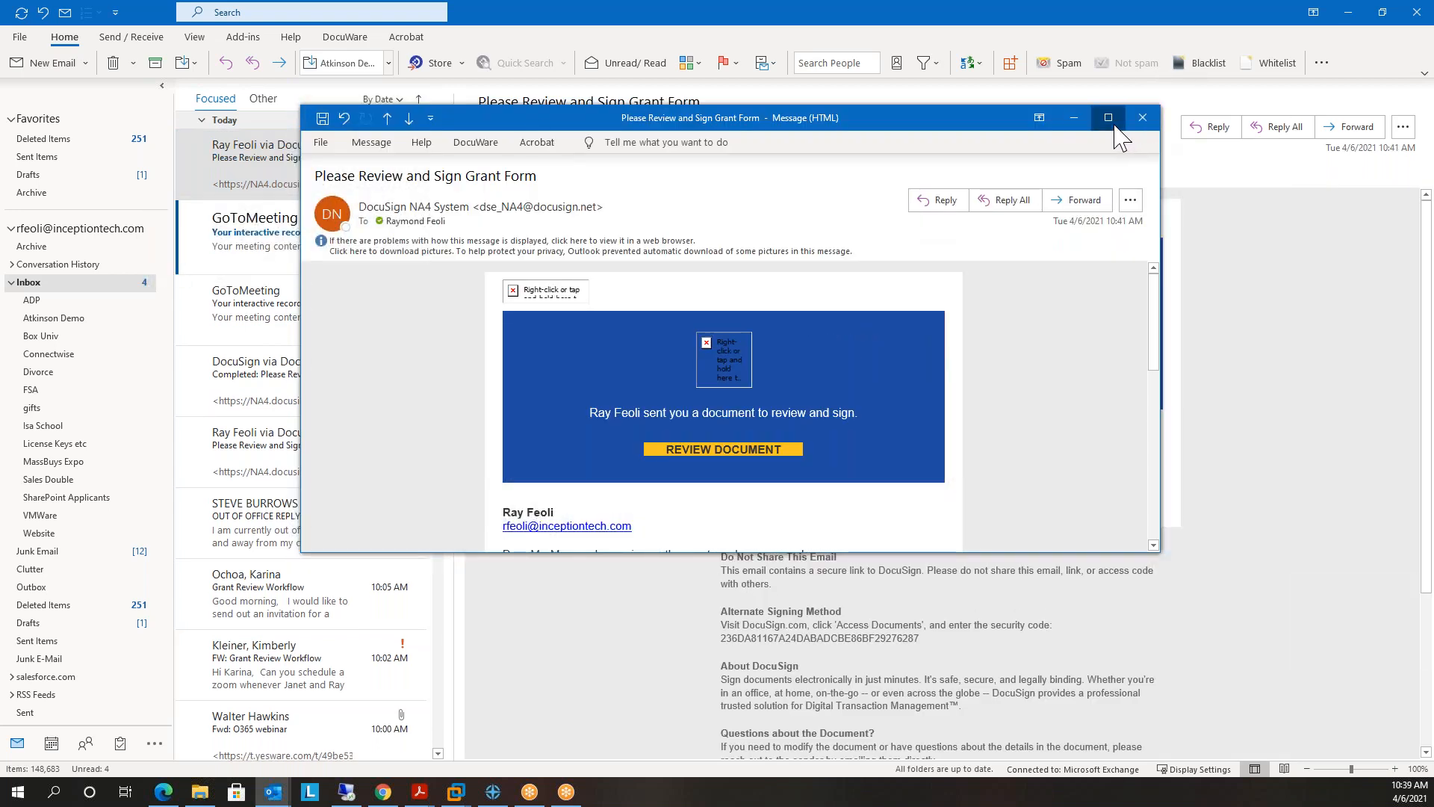
pyautogui.click(1109, 117)
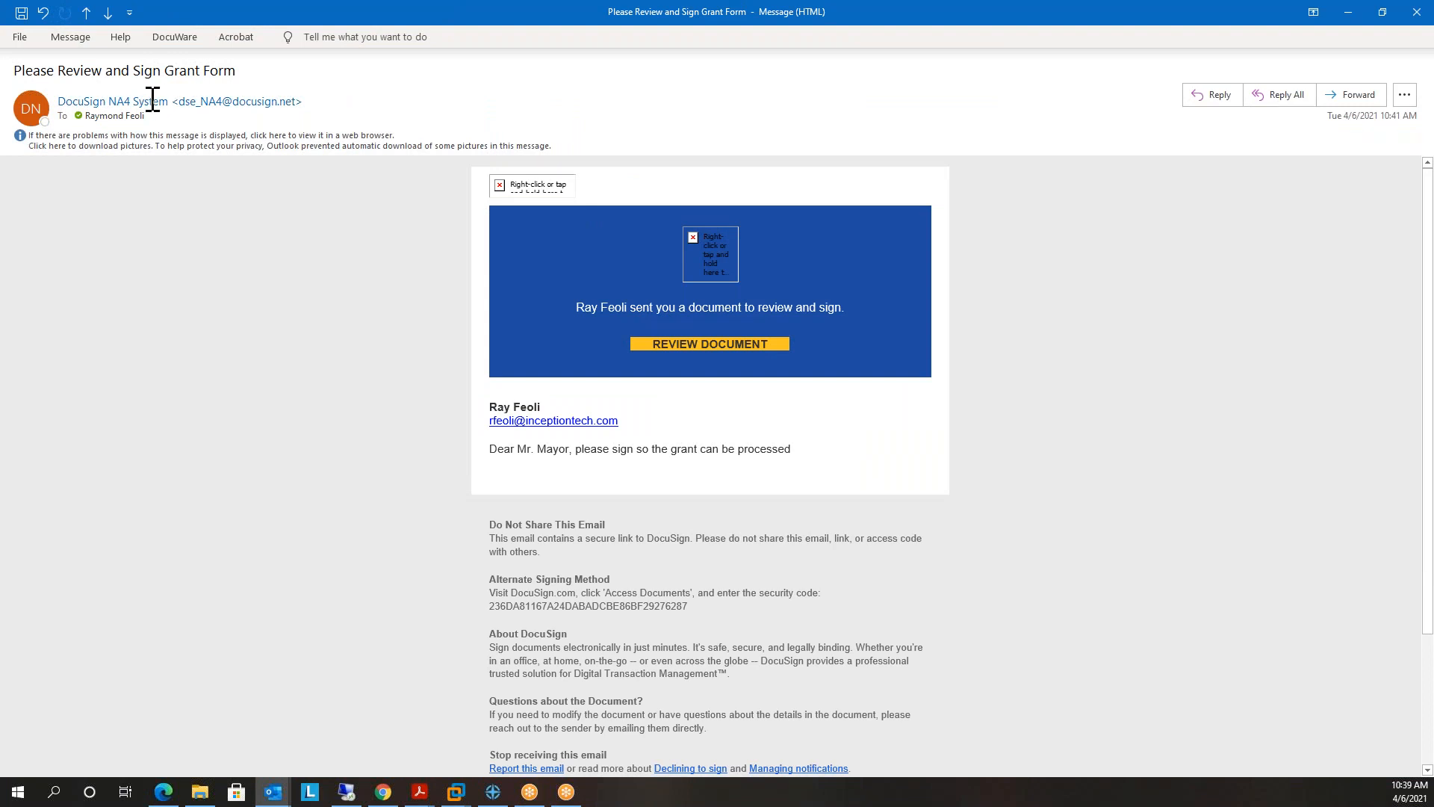
pyautogui.click(410, 142)
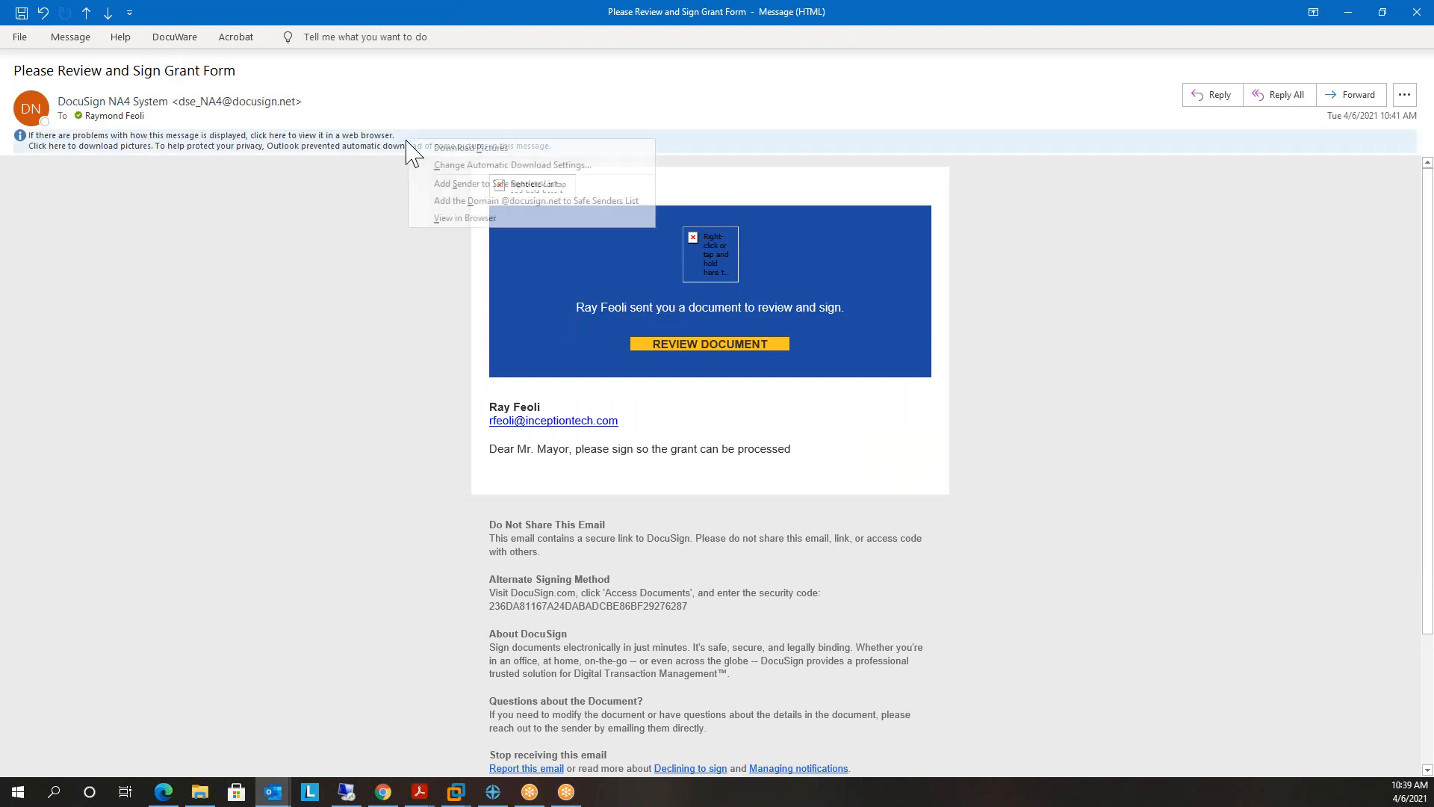
pyautogui.click(434, 147)
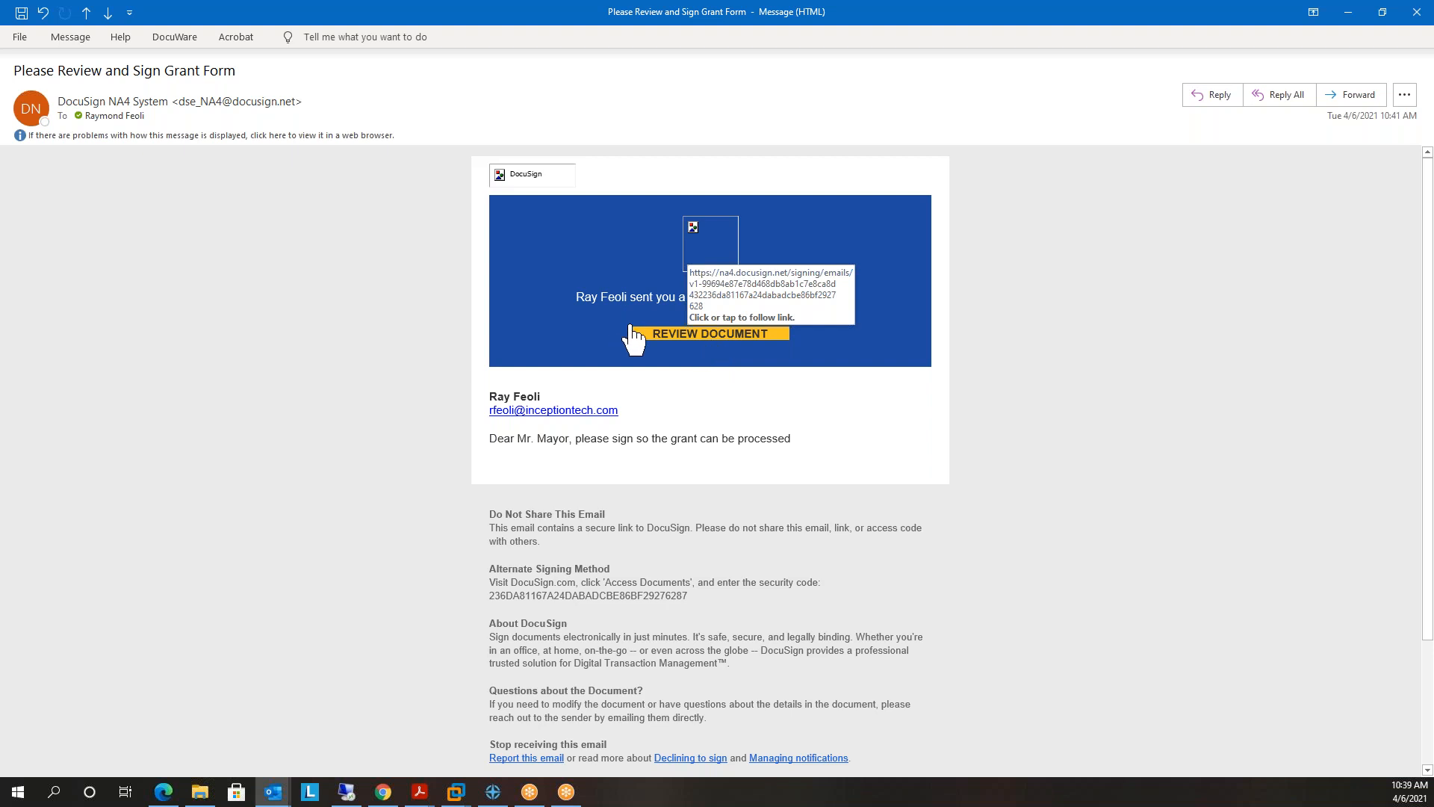
# Open the grant form from the e-mail in DocuSign and continue to the mayor's signature field on page 3.
pyautogui.click(696, 334)
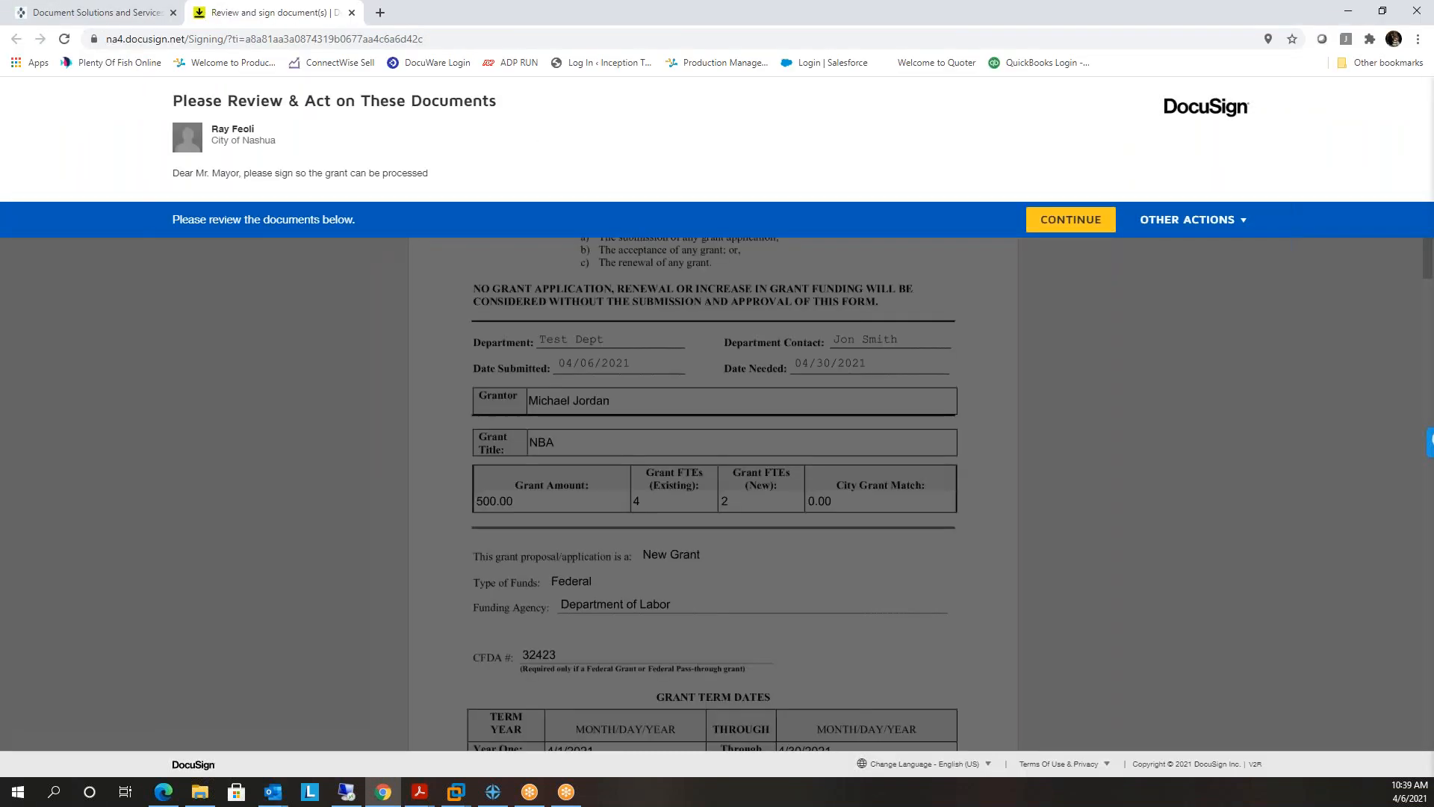
pyautogui.click(1070, 219)
pyautogui.moveTo(1429, 183)
pyautogui.mouseDown()
pyautogui.moveTo(1430, 568)
pyautogui.moveTo(1420, 160)
pyautogui.mouseUp()
pyautogui.click(368, 189)
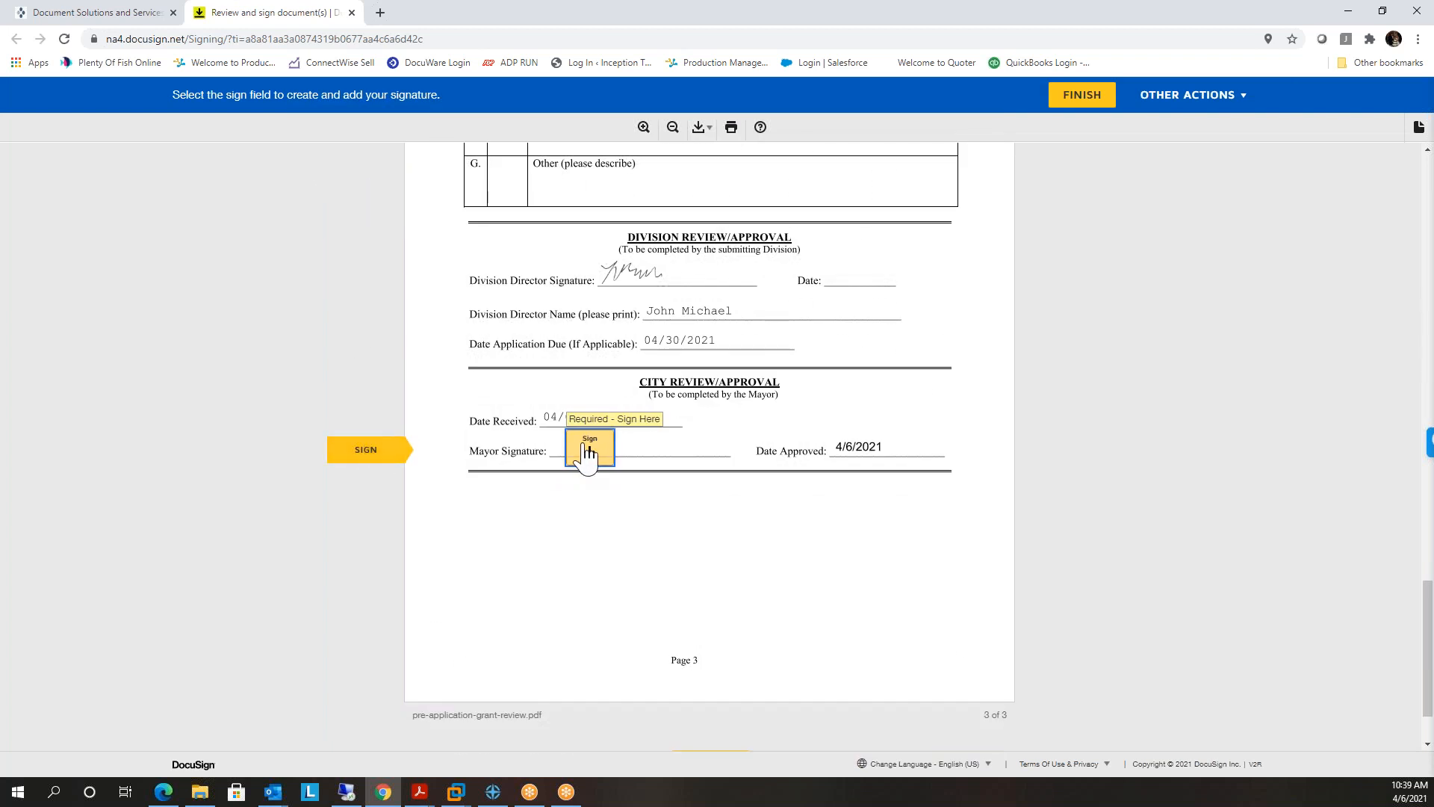
# Sign the Mayor Signature field with the saved signature and finish the DocuSign document.
pyautogui.click(589, 451)
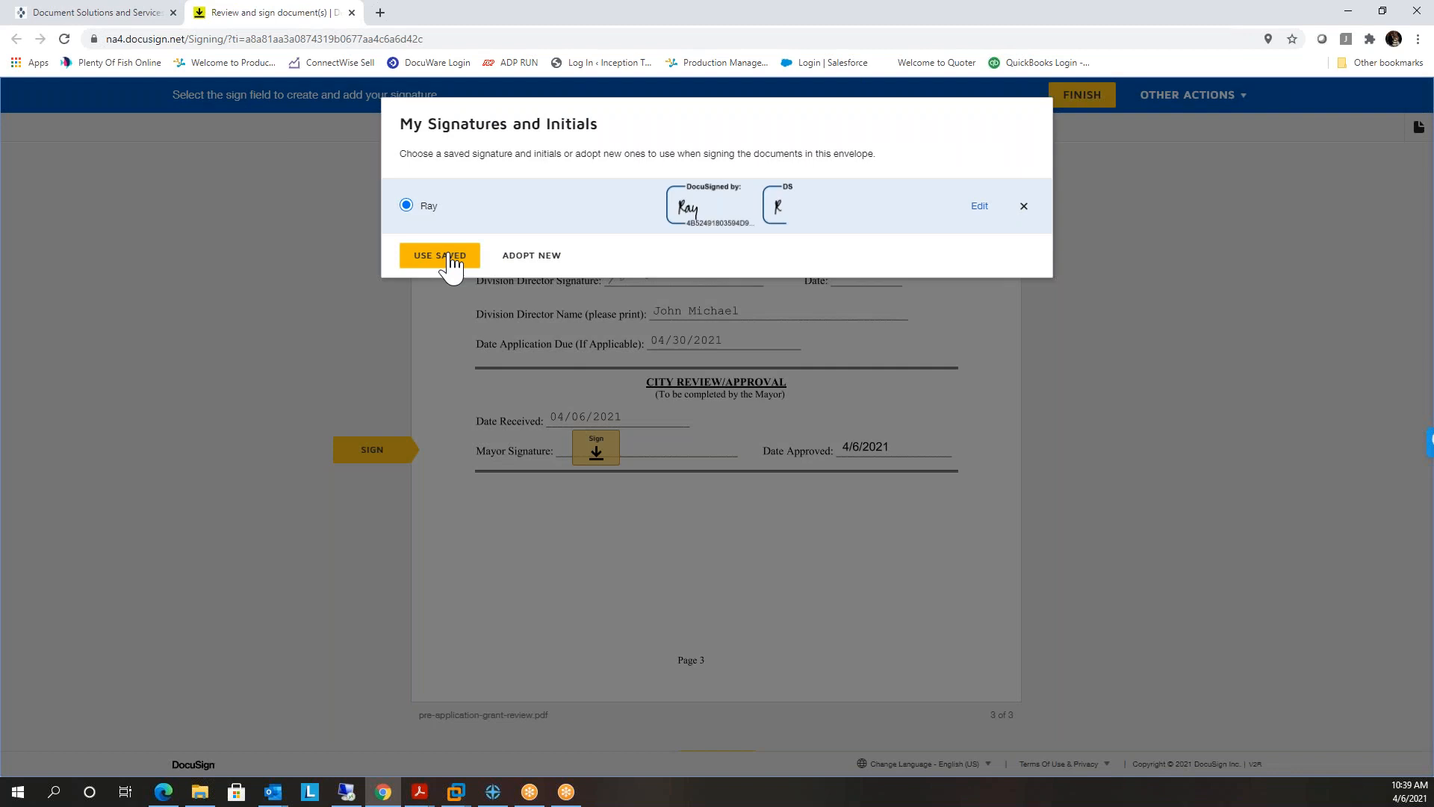
pyautogui.click(446, 255)
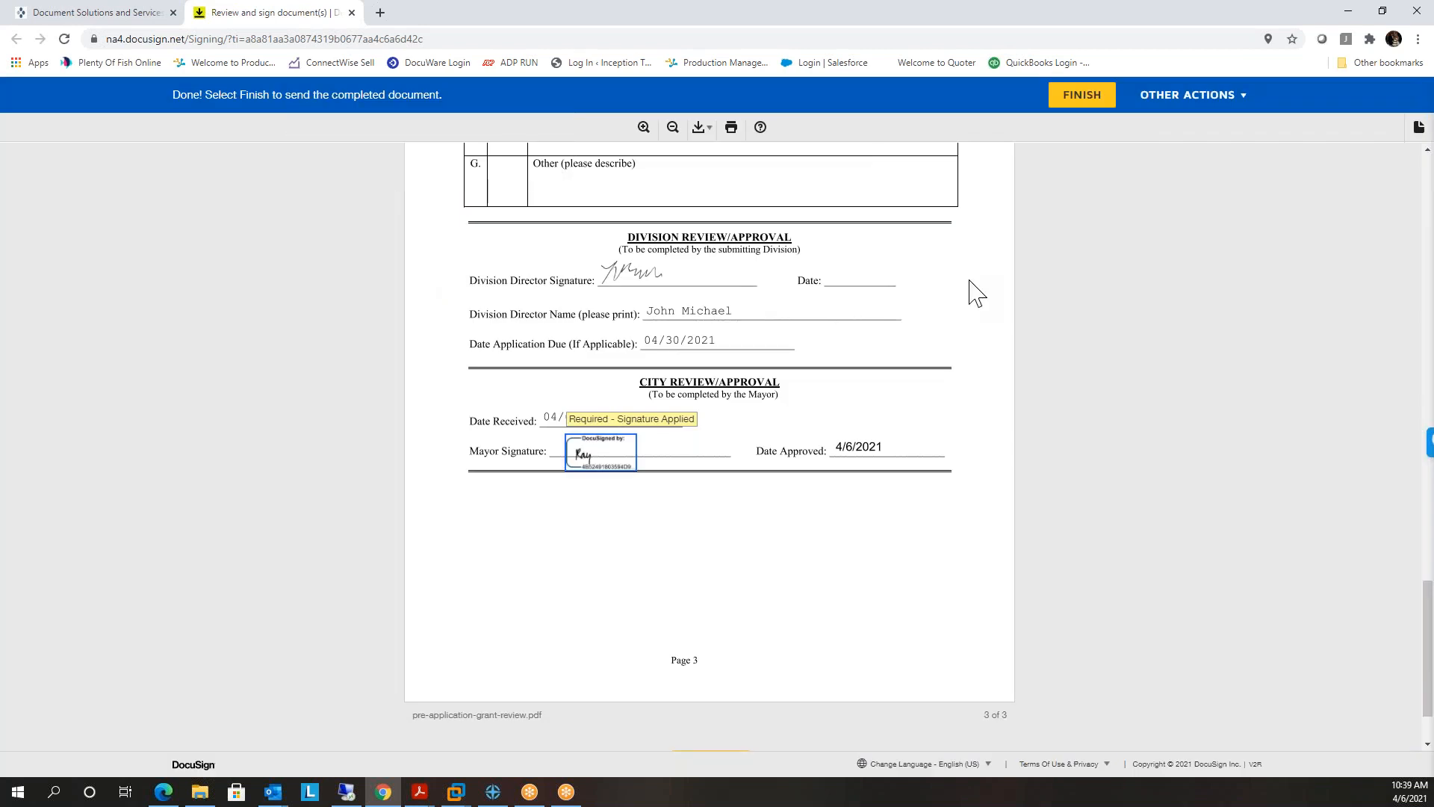
pyautogui.click(1083, 98)
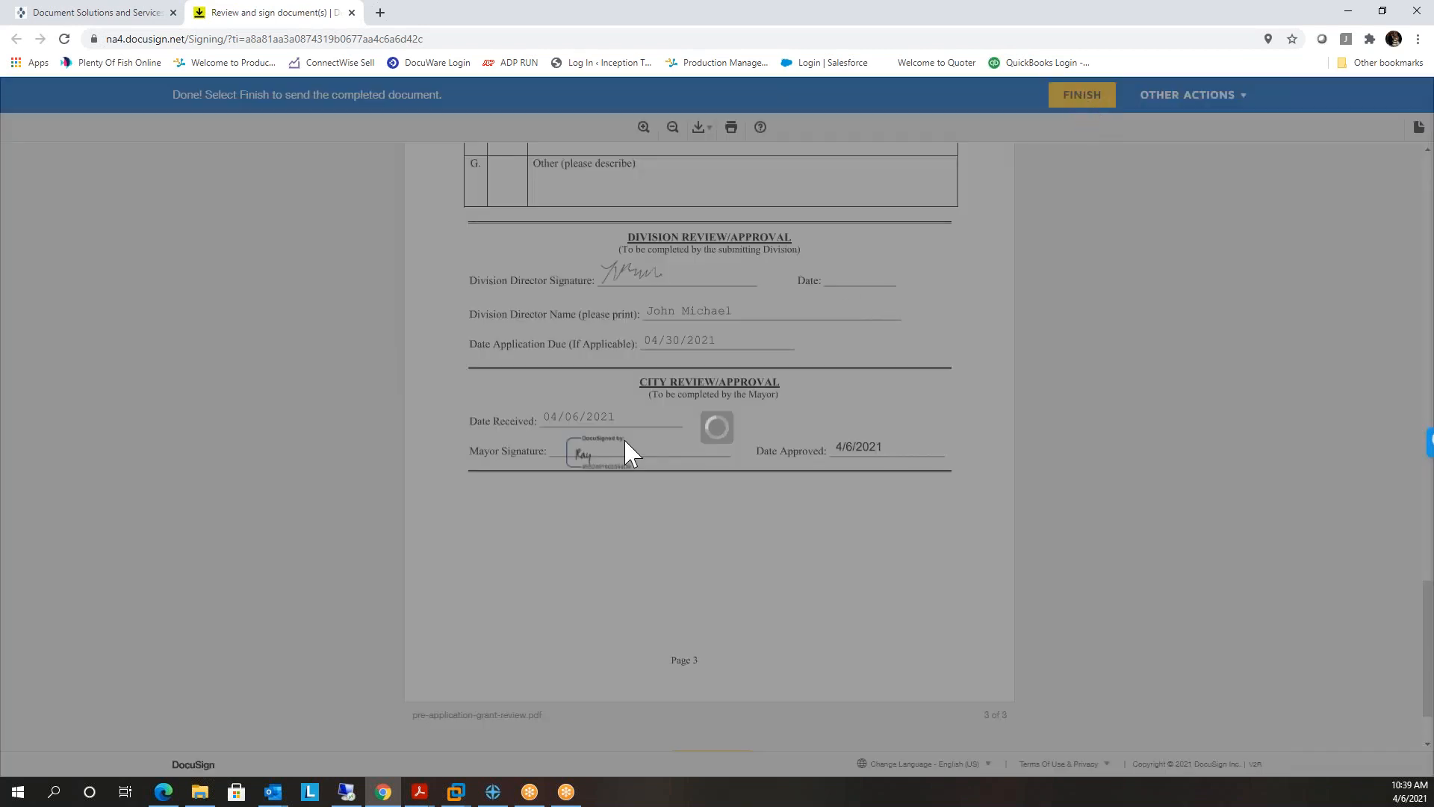
# Return to DocuWare in the City of Nashua virtual machine and examine the grant form's workflow history, including the automatic activities.
pyautogui.click(455, 793)
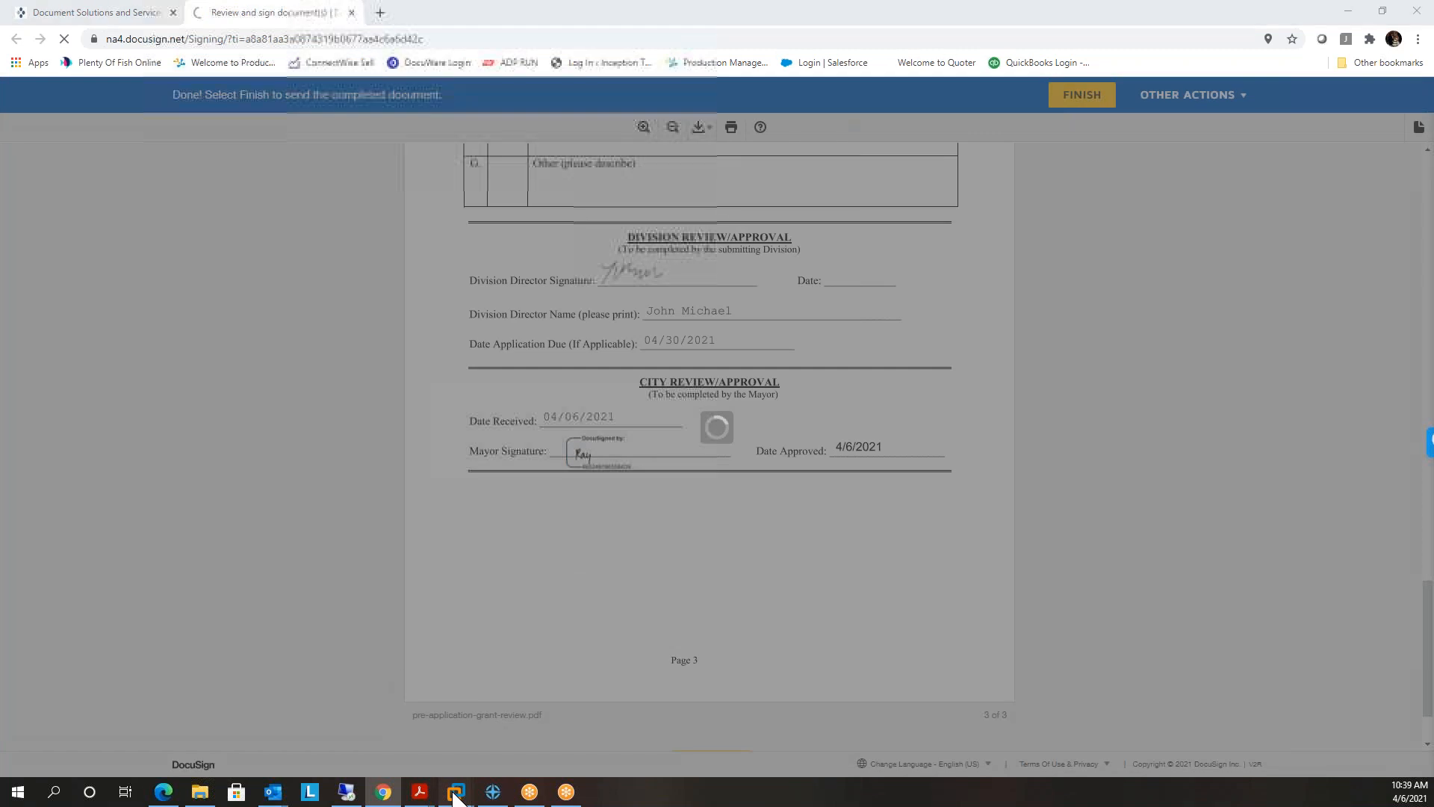
pyautogui.click(38, 714)
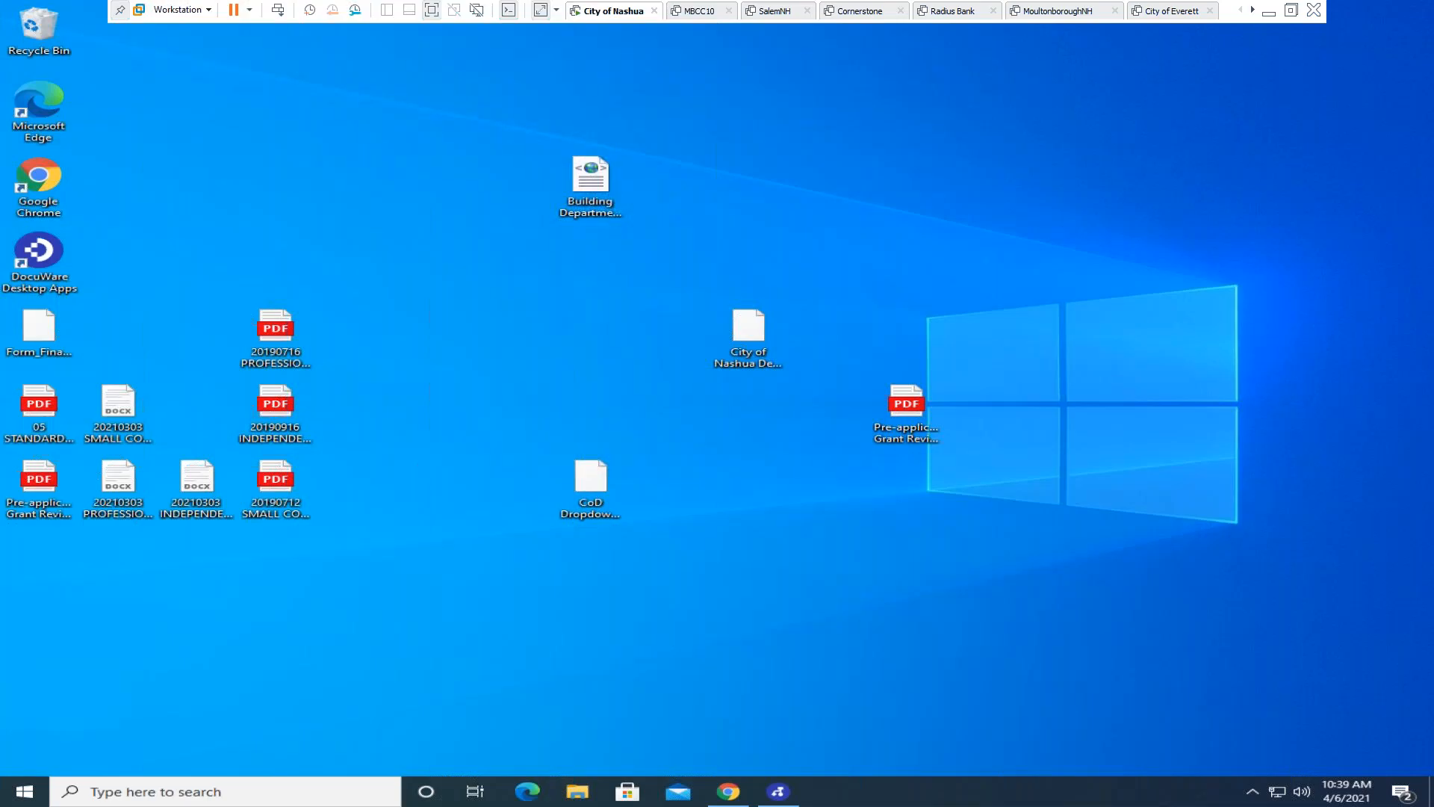
pyautogui.click(729, 792)
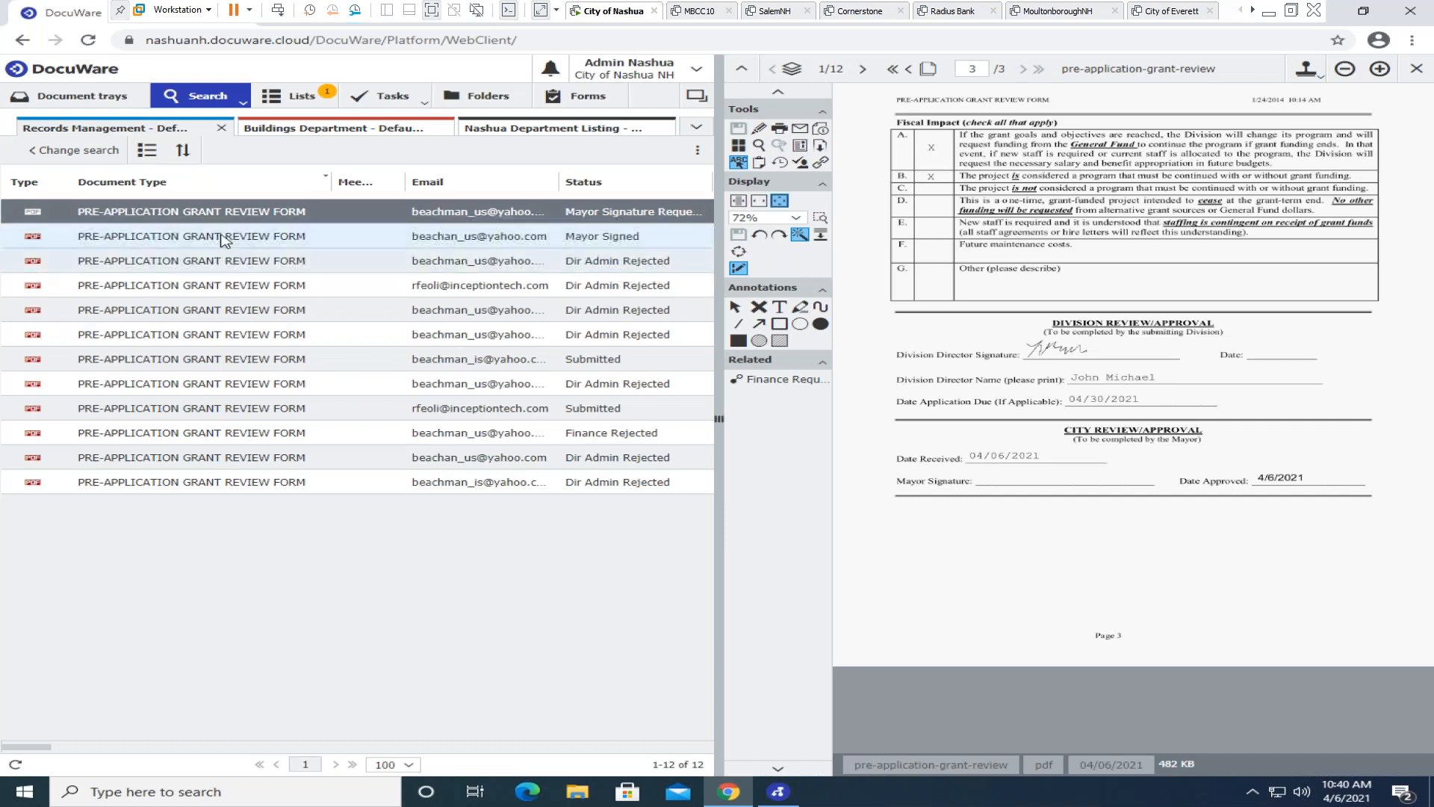
pyautogui.rightClick(194, 213)
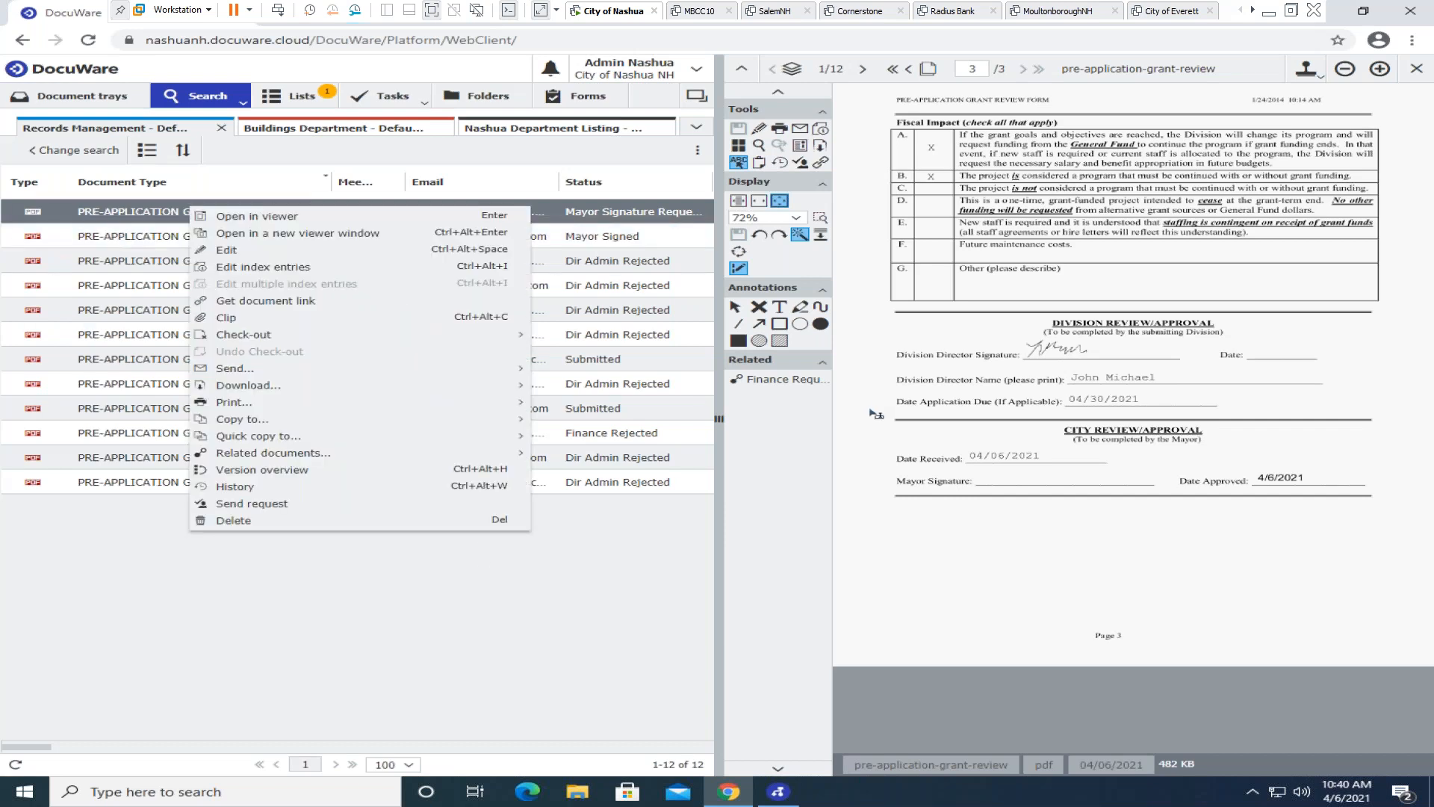
pyautogui.click(236, 488)
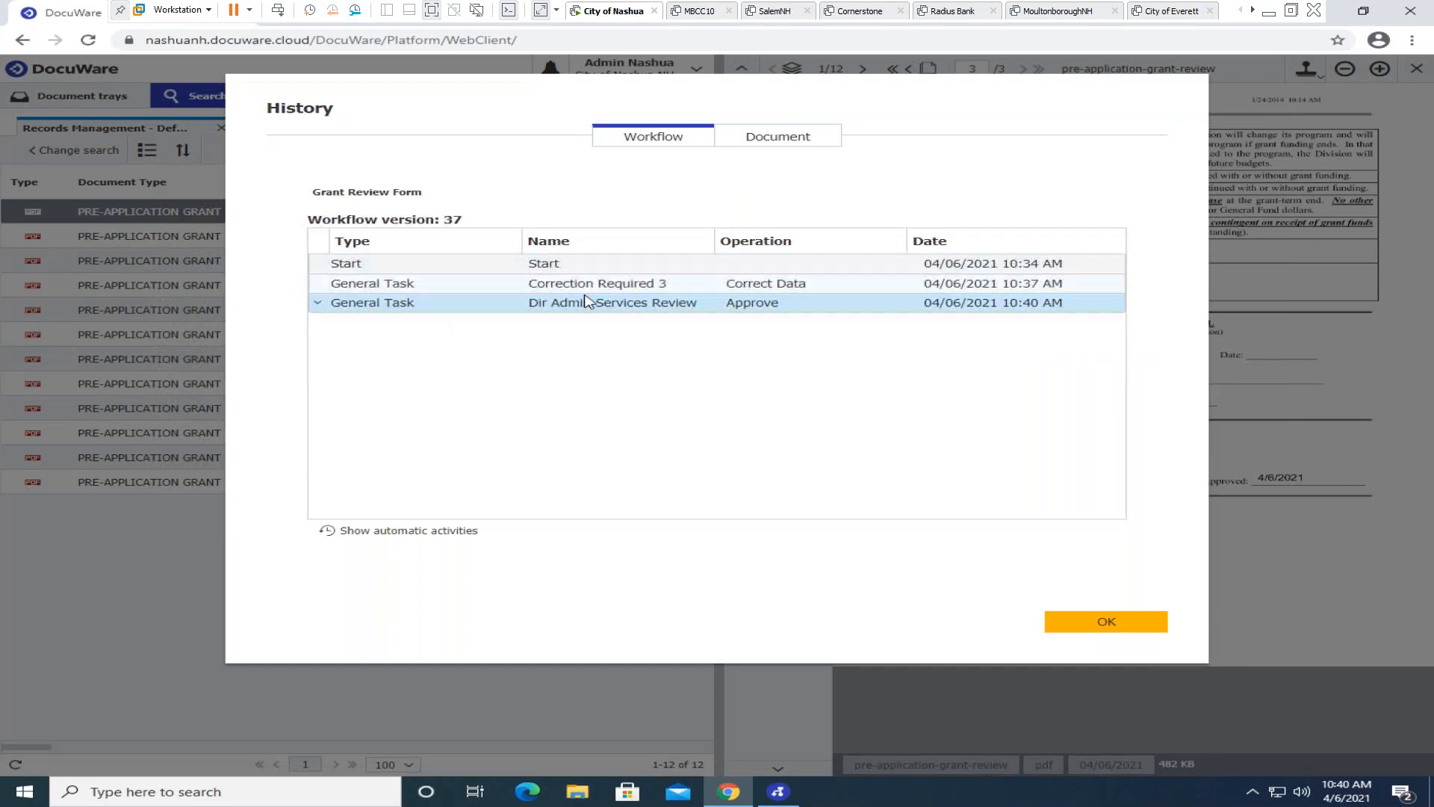
pyautogui.click(317, 304)
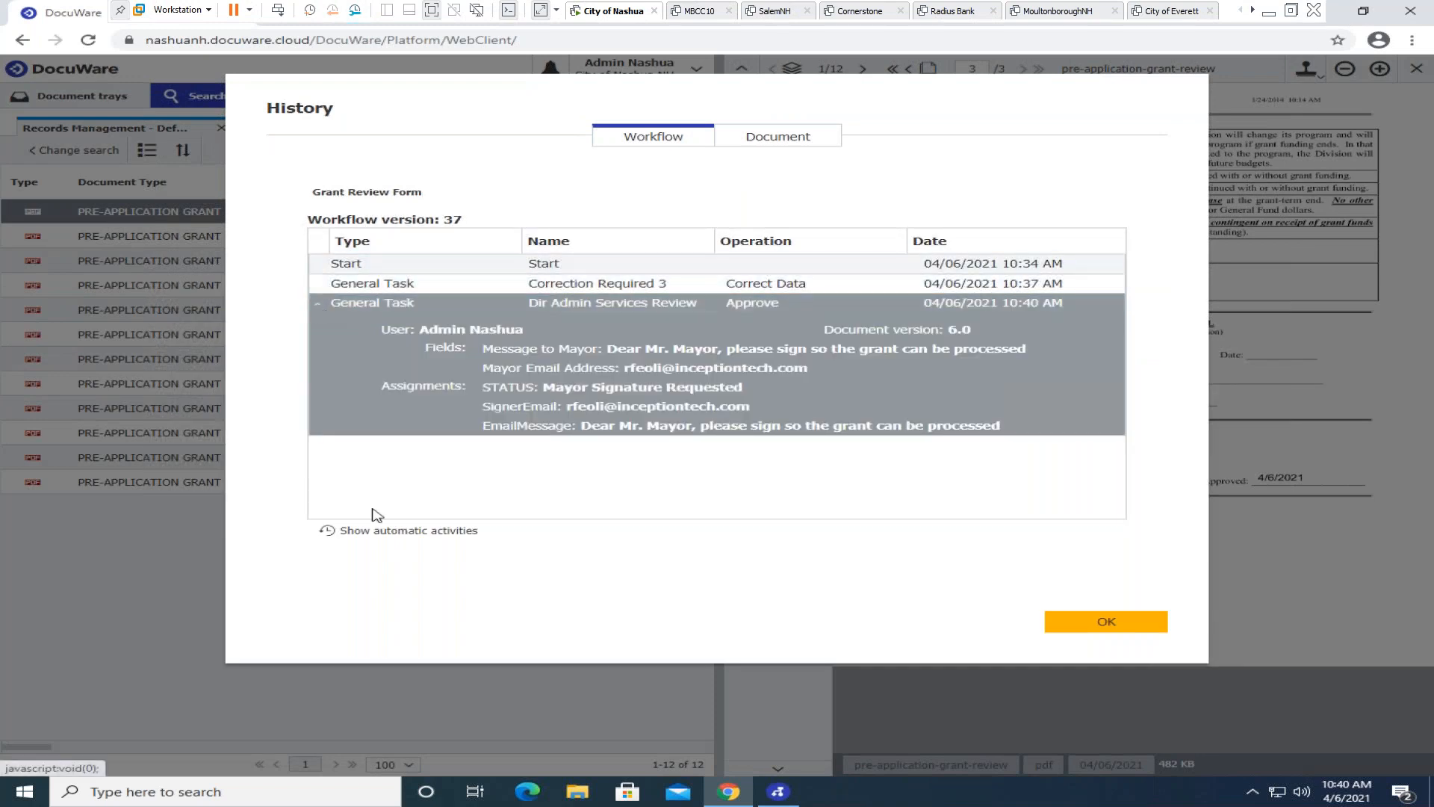
pyautogui.click(382, 531)
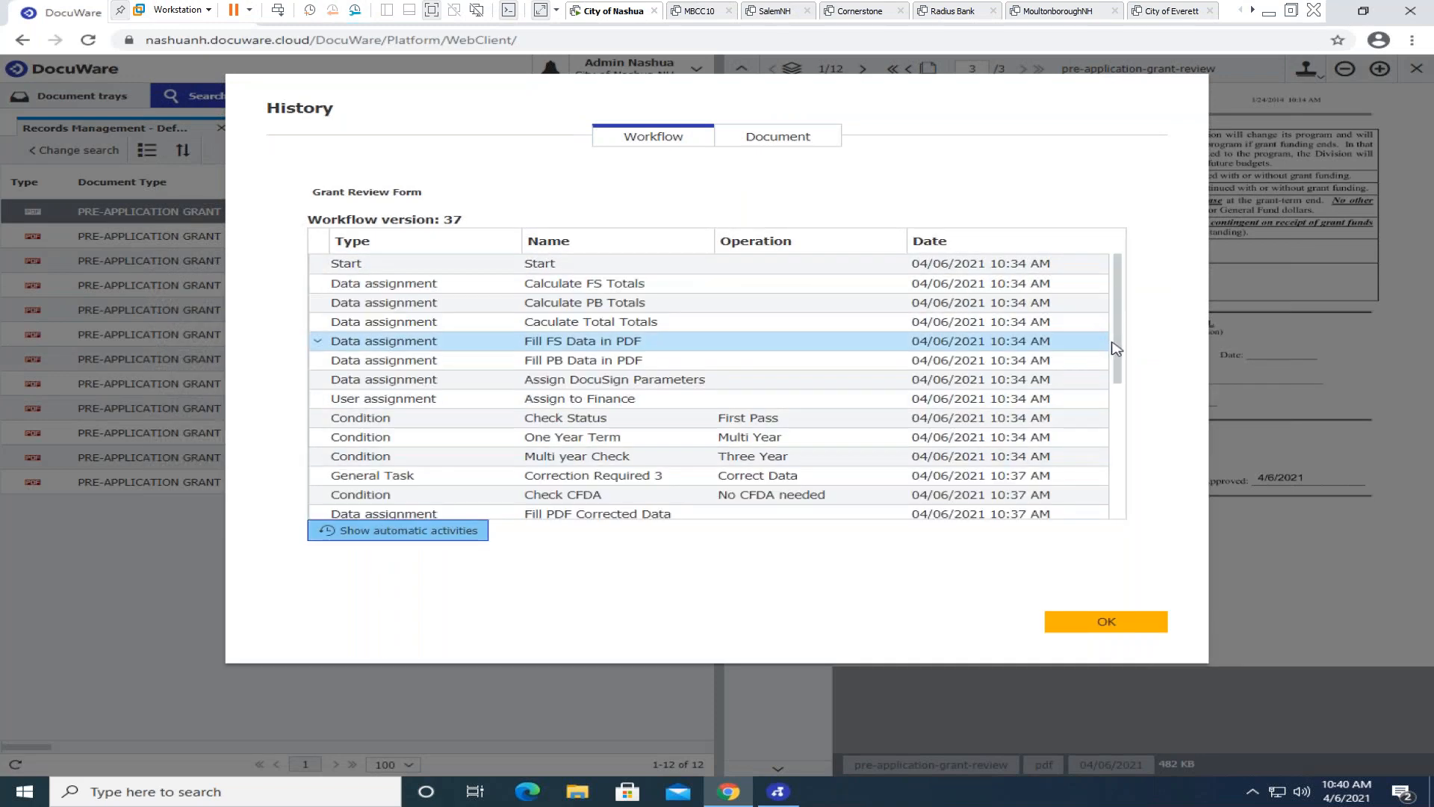
pyautogui.moveTo(1118, 369); pyautogui.dragTo(1121, 507)
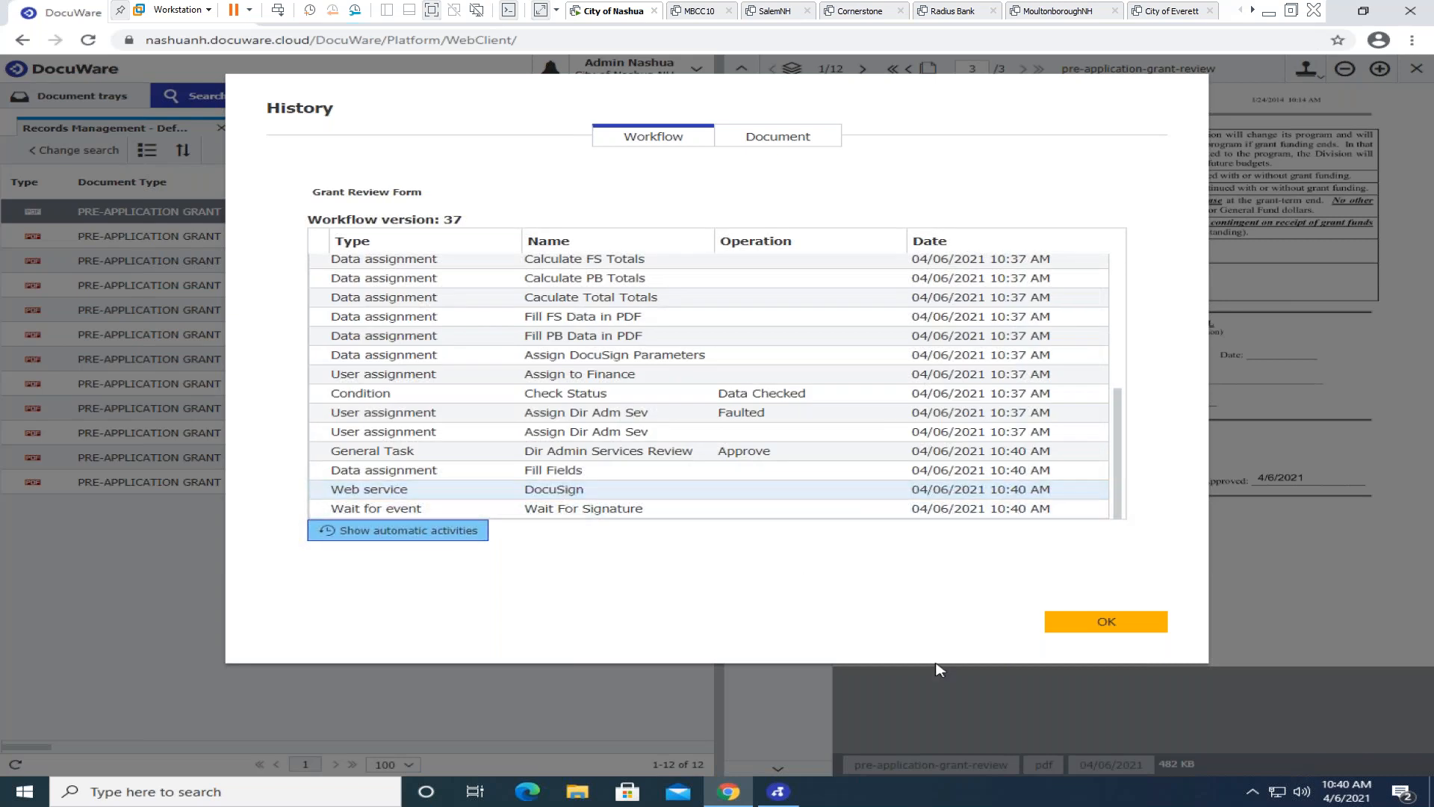
pyautogui.click(1094, 625)
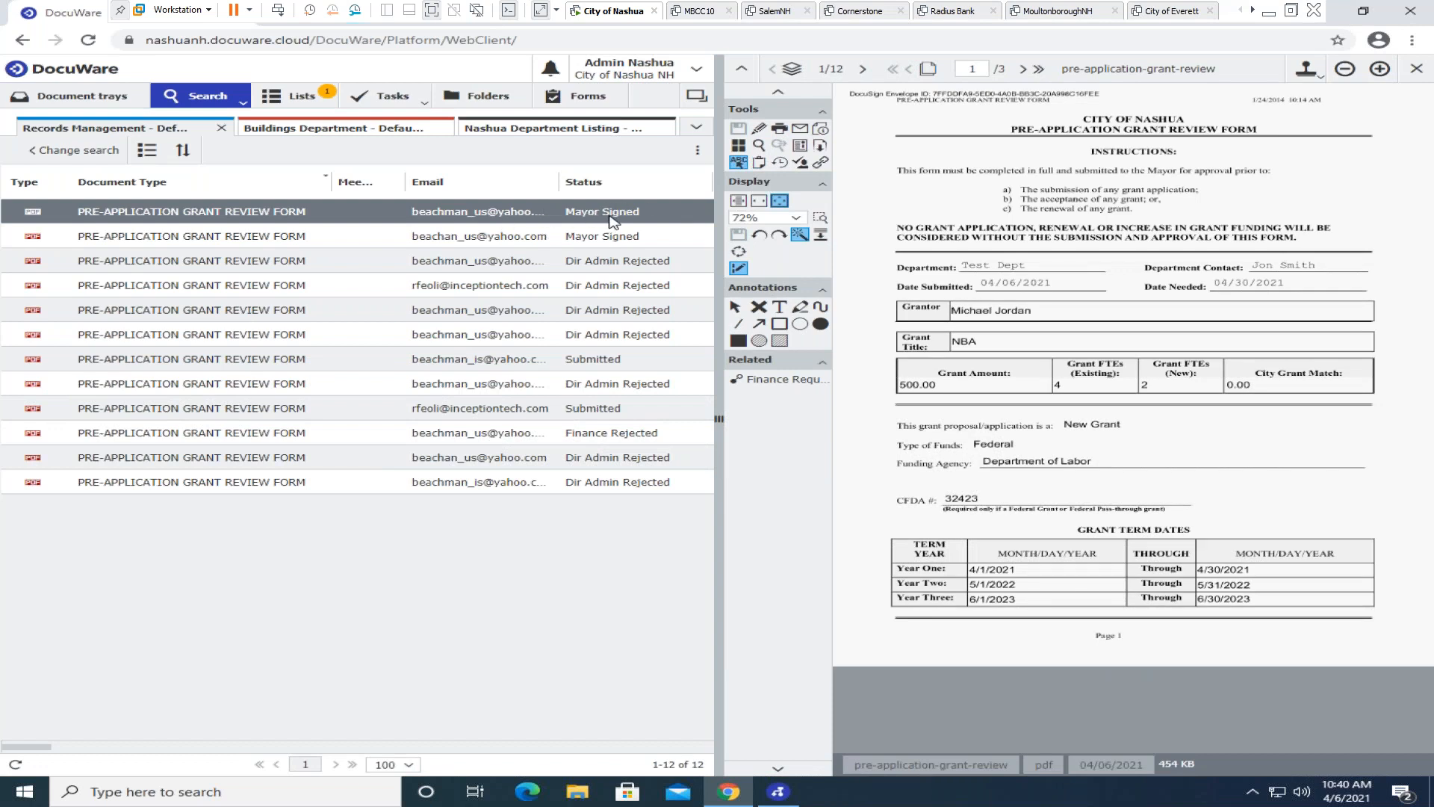
# Check the mayor's signature on page 3 of the stored grant form and view the form's updated workflow history.
pyautogui.click(1023, 69)
pyautogui.click(1024, 69)
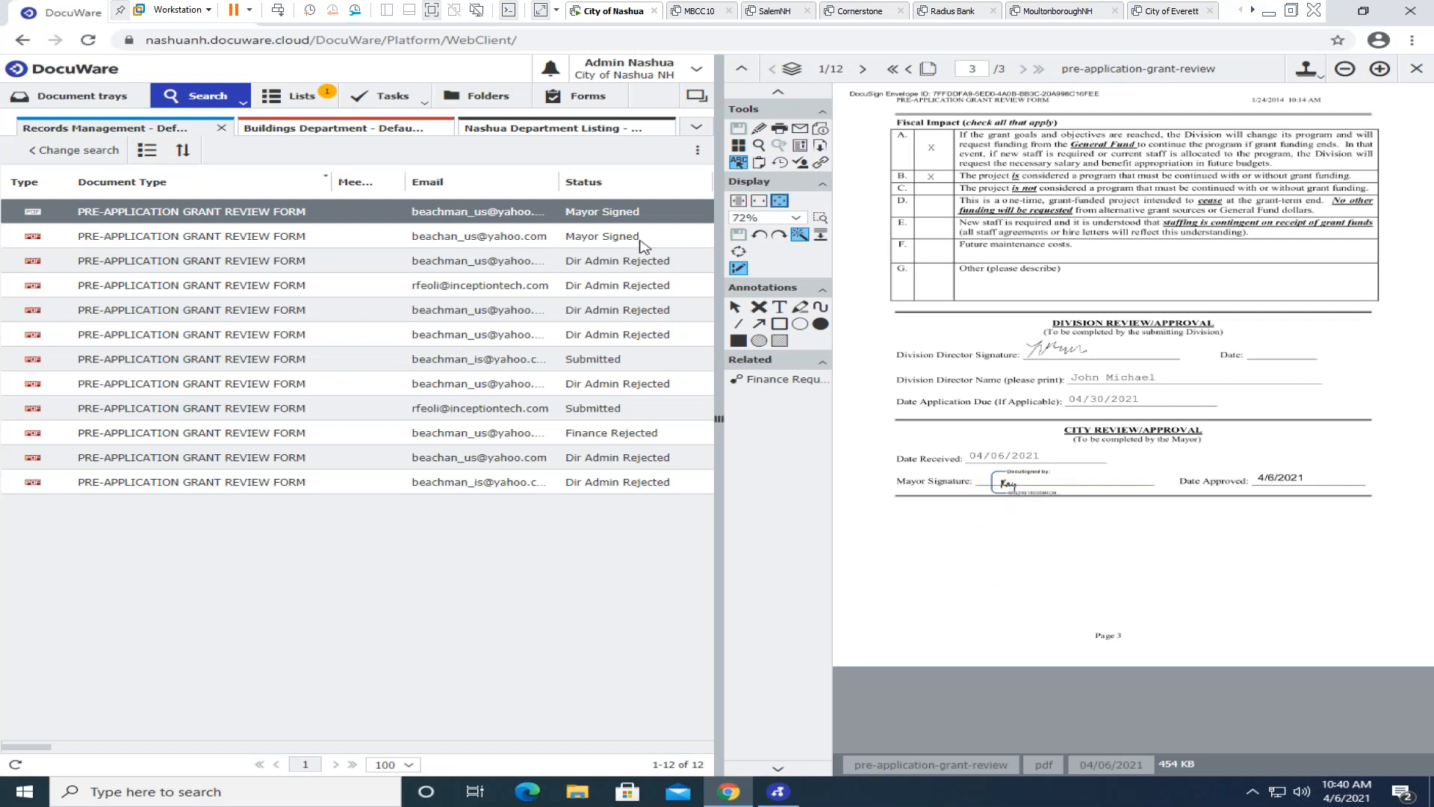
pyautogui.rightClick(305, 216)
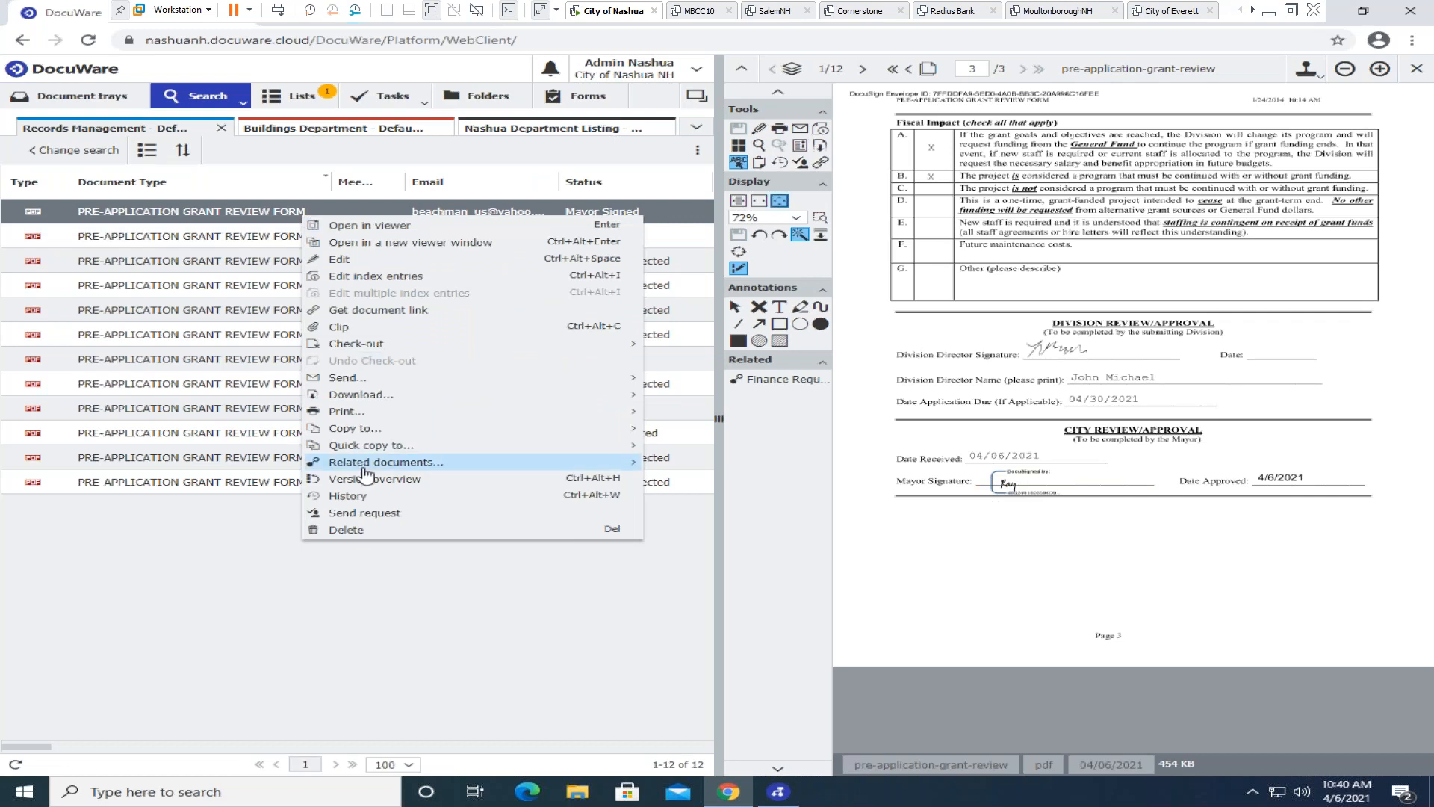
pyautogui.click(357, 495)
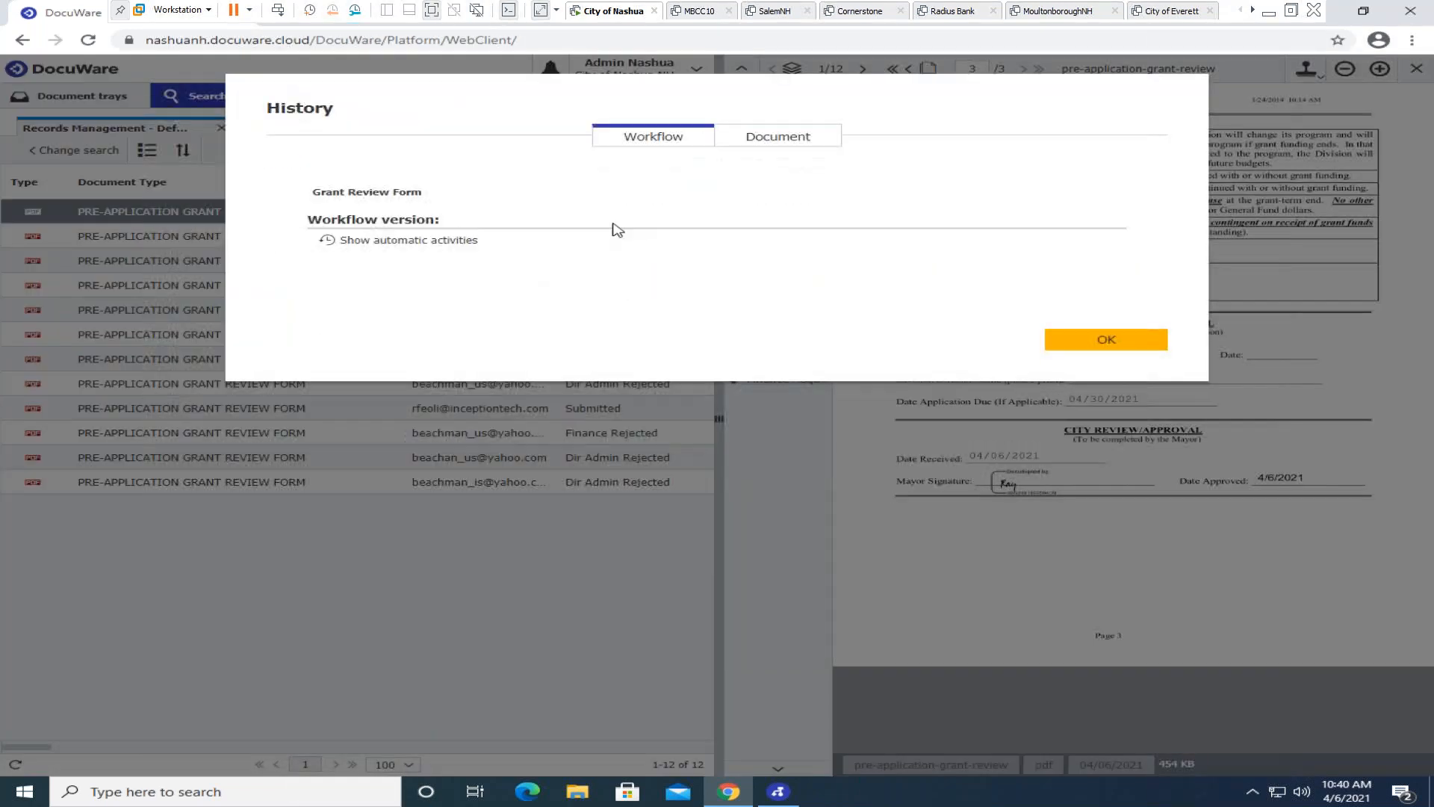
pyautogui.click(369, 324)
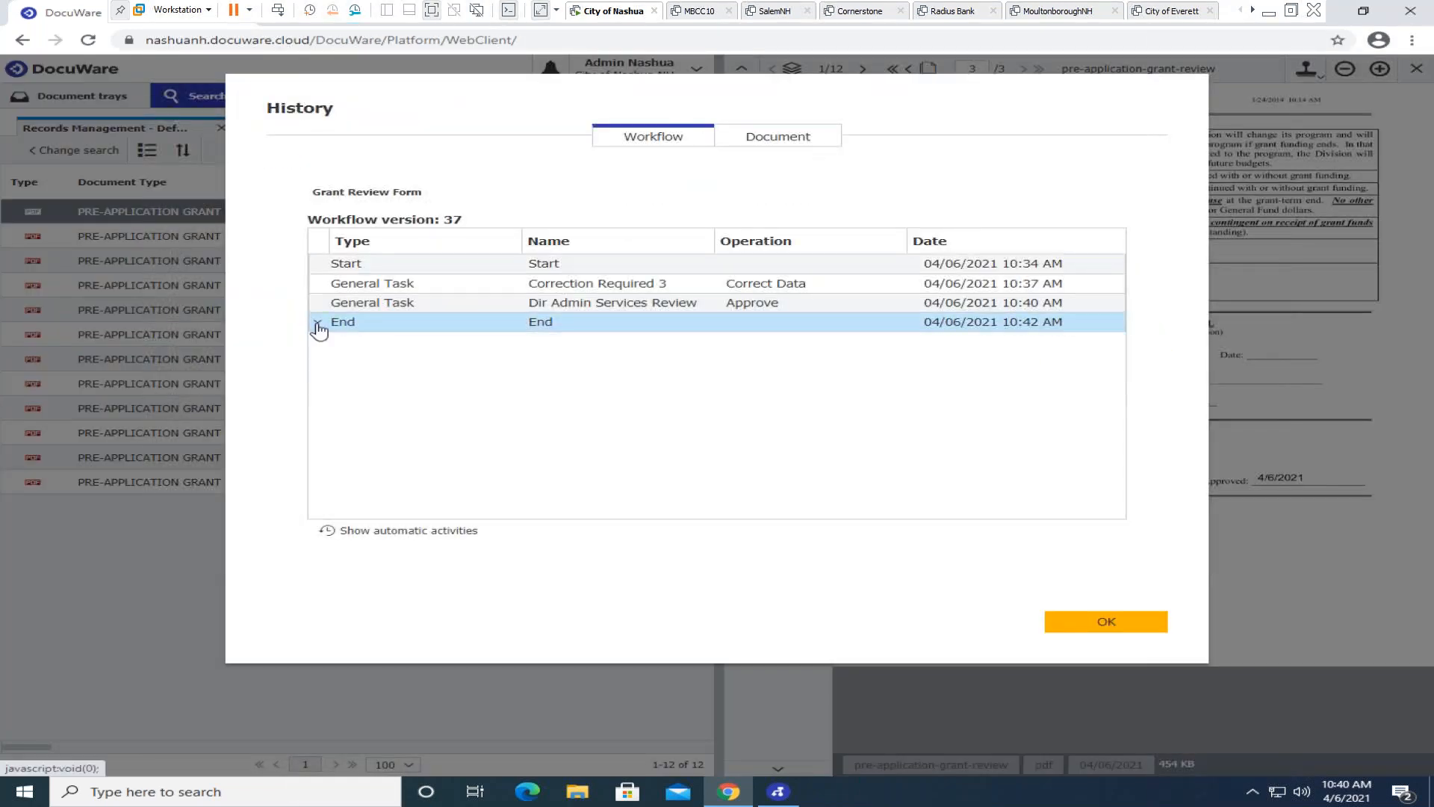
pyautogui.click(1104, 621)
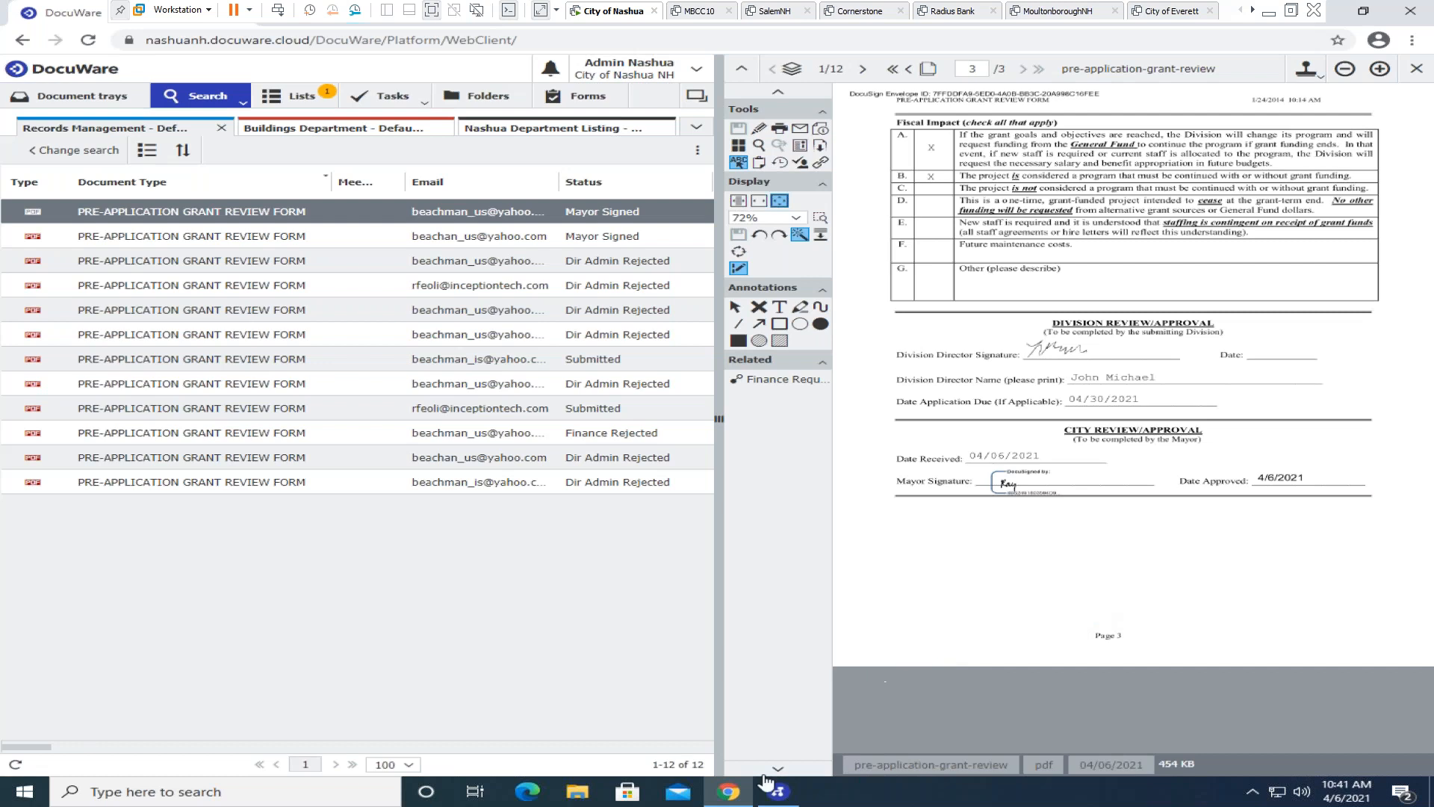
# Minimize the virtual machine and switch the host browser to the Inception Technologies home page.
pyautogui.moveTo(778, 798)
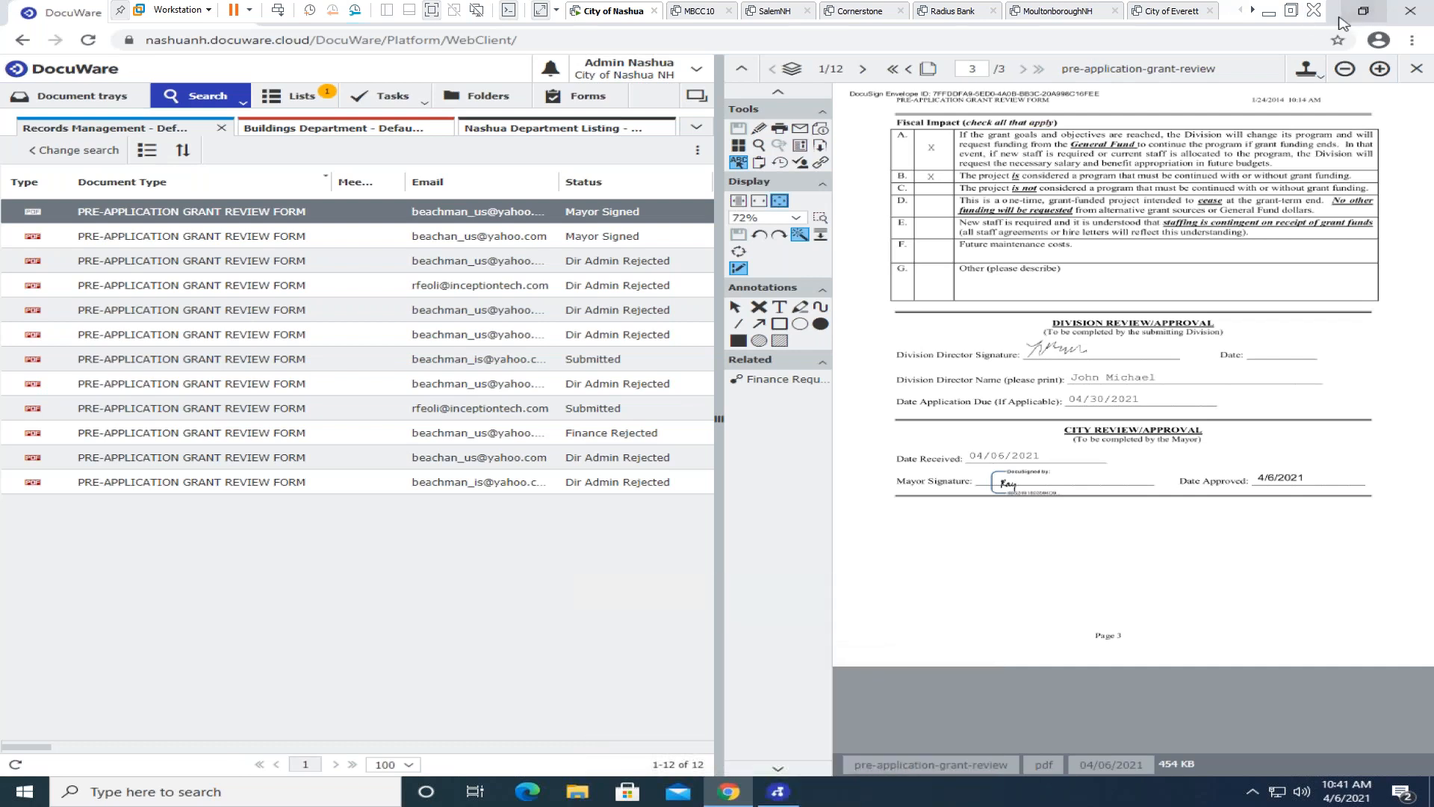
pyautogui.click(1268, 12)
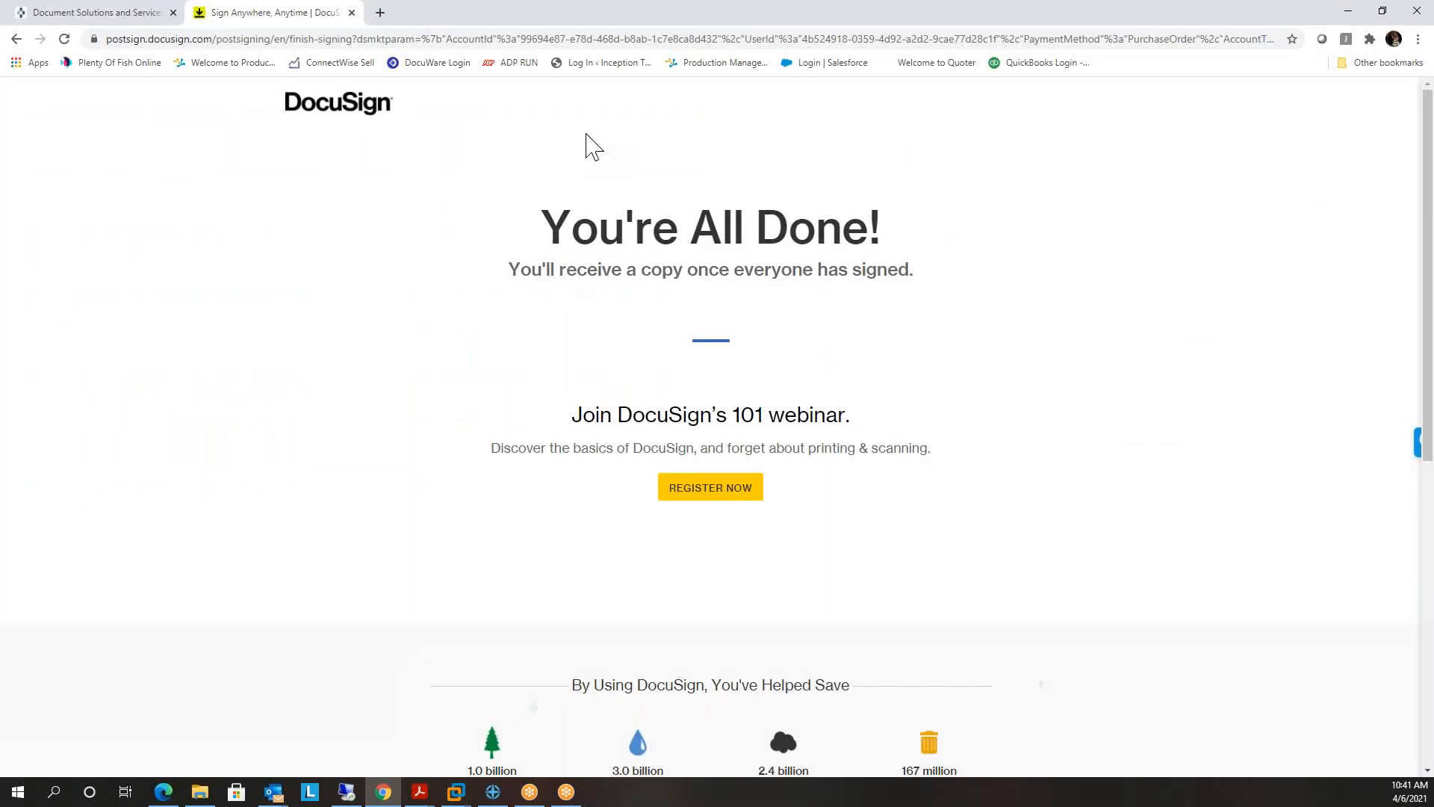
pyautogui.click(104, 12)
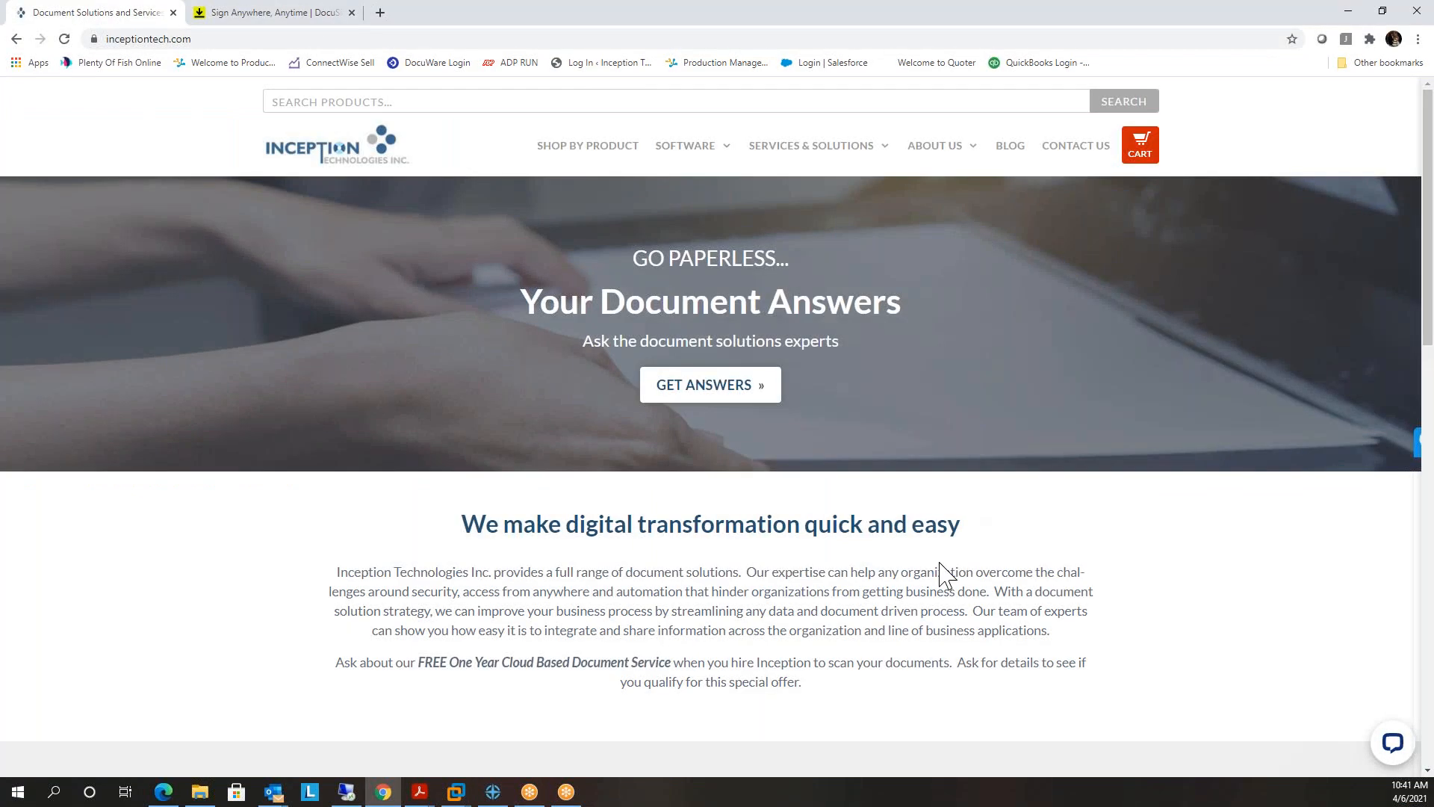